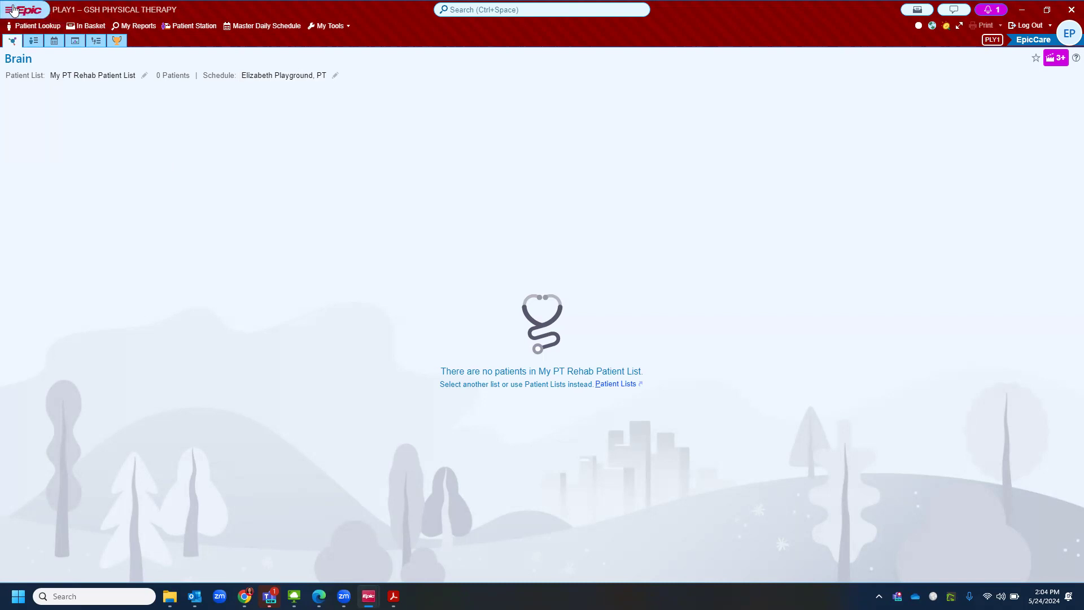
Open the Epic menu and show the Patient Care activities, including Encounter
{"action": "left_click", "coordinate": [14, 11]}
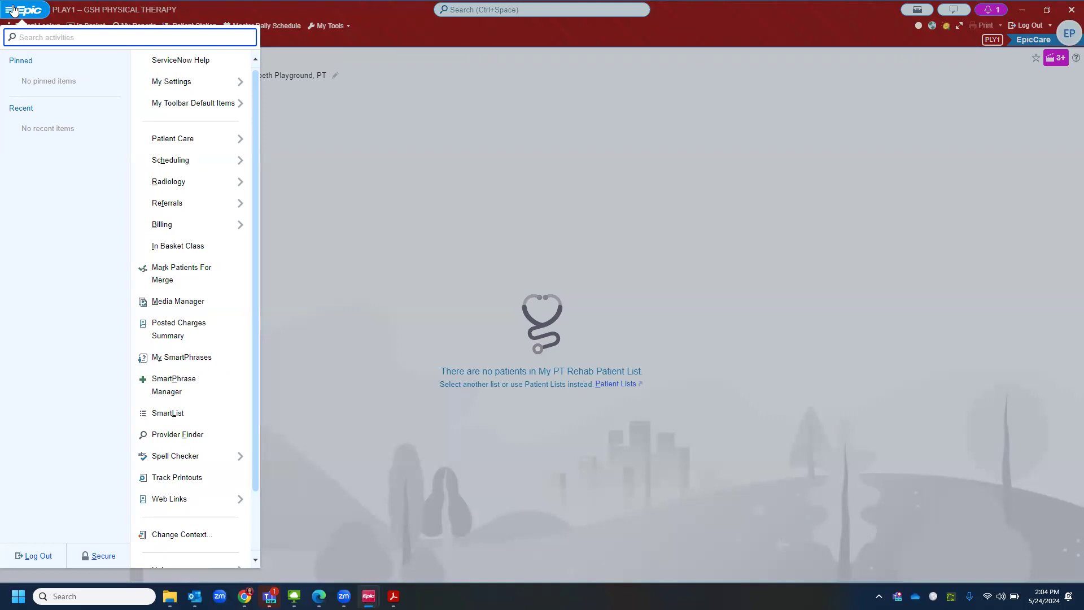
{"action": "mouse_move", "coordinate": [173, 140]}
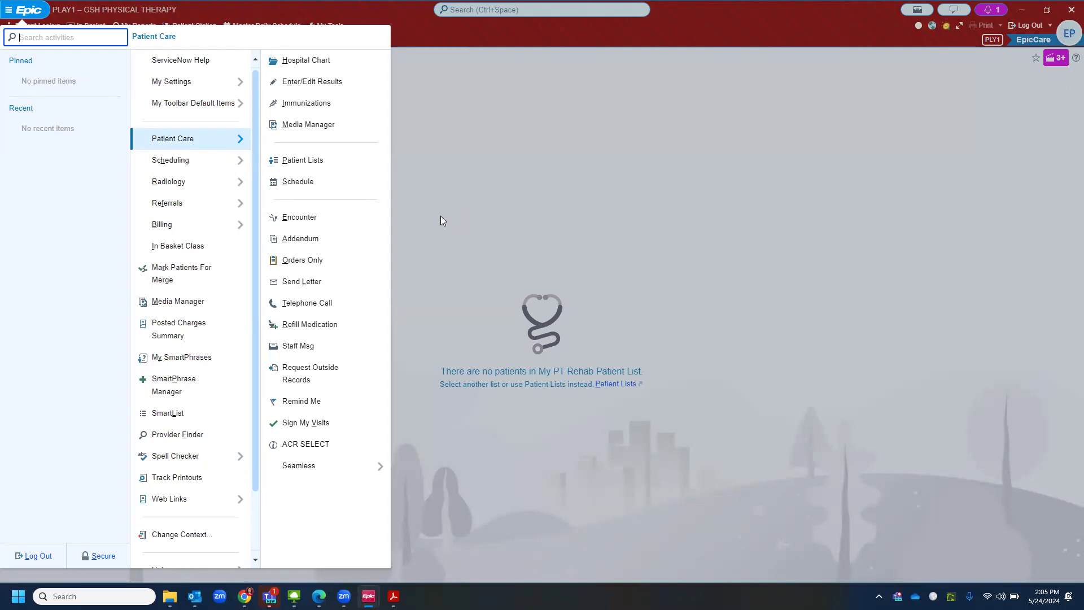
Find the patient by name and list their 04/30/2021 appointment and 11/28/2020 office visit
{"action": "left_click", "coordinate": [287, 219]}
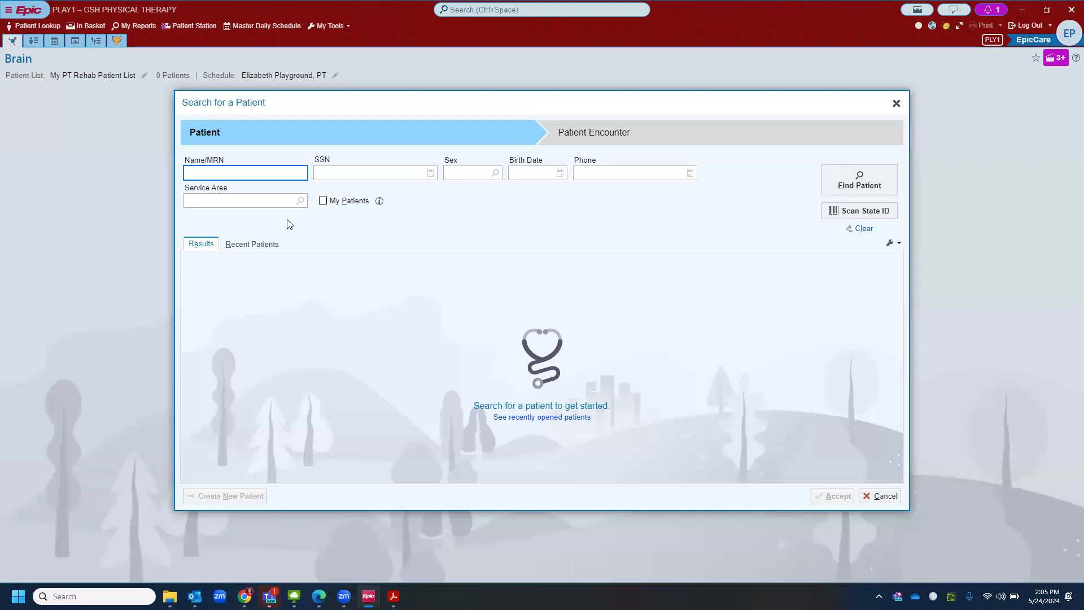
{"action": "type", "text": "chester playground"}
{"action": "key", "text": "Return"}
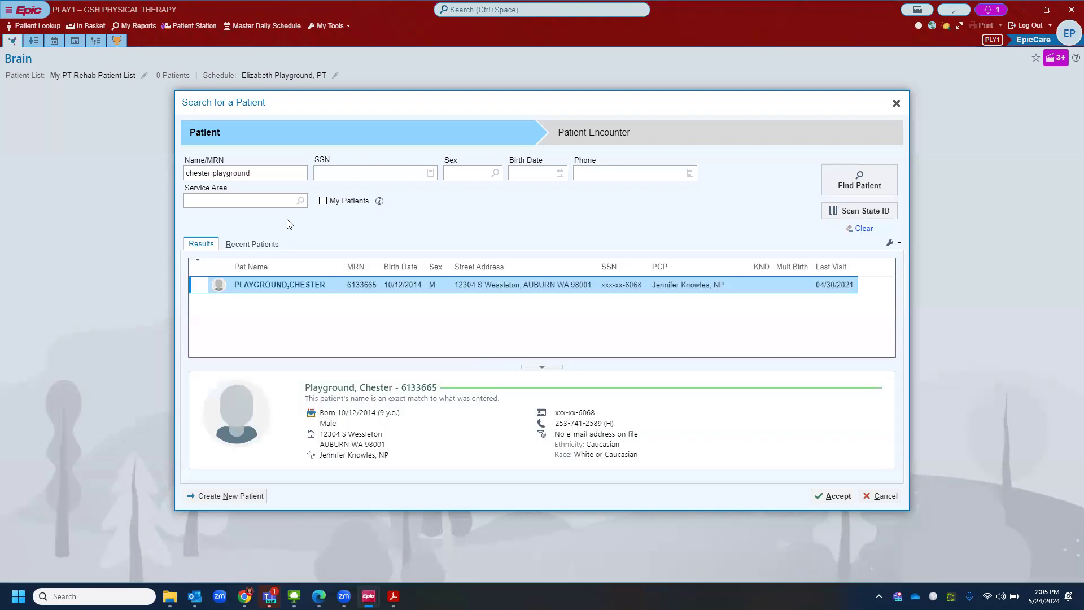
{"action": "double_click", "coordinate": [289, 286]}
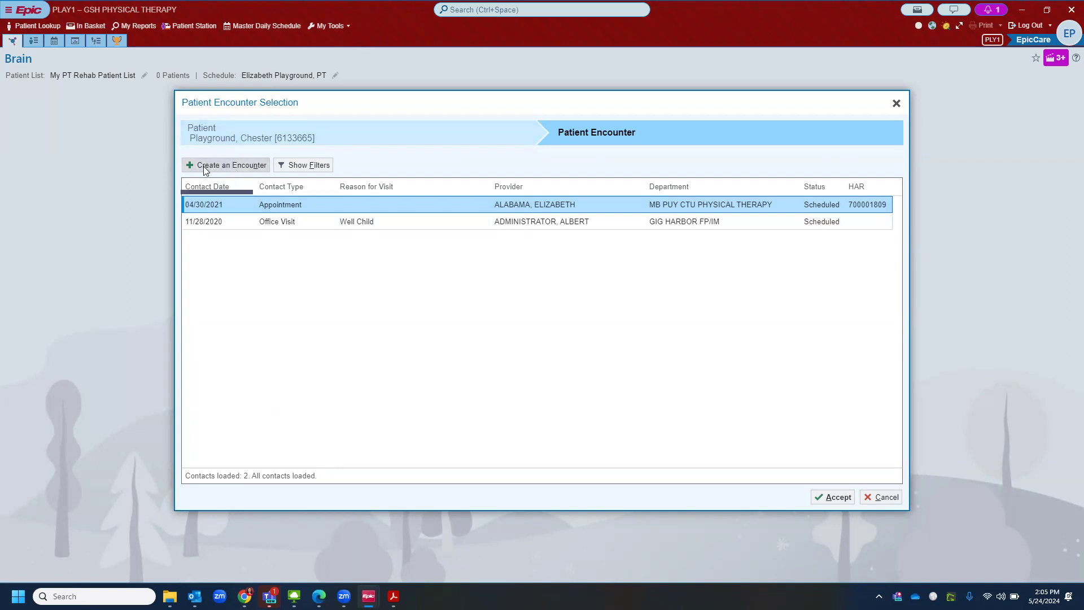
Create a new encounter and open its date calendar in the GSH PHYSICAL THERAPY form
{"action": "left_click", "coordinate": [219, 165]}
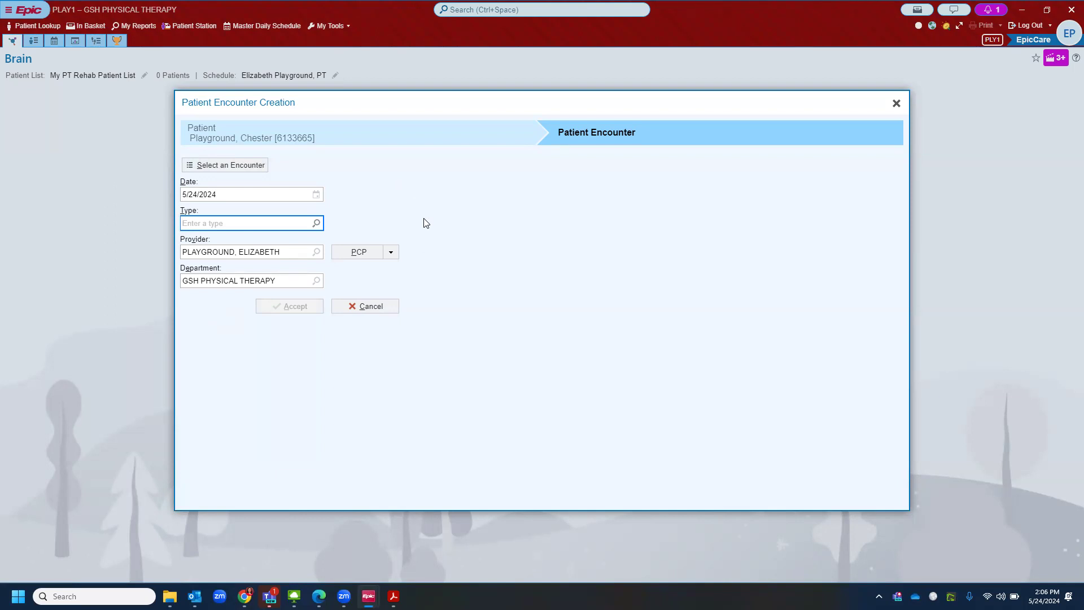
{"action": "left_click", "coordinate": [317, 194]}
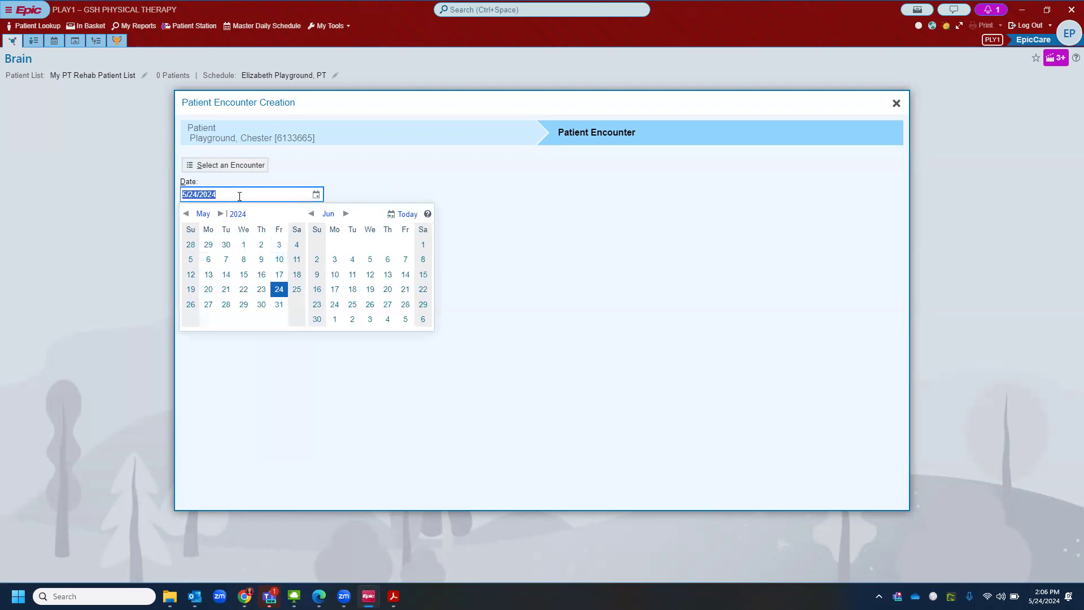
Create a Documentation encounter dated 5/23/2024 and accept it
{"action": "left_click", "coordinate": [261, 291]}
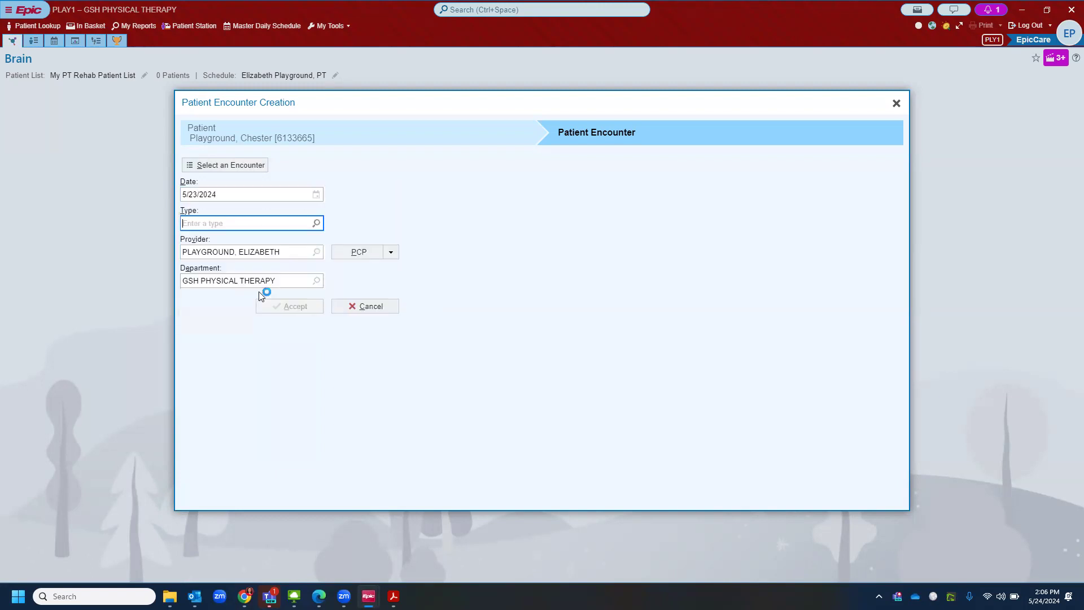
{"action": "left_click", "coordinate": [316, 225]}
{"action": "scroll", "coordinate": [316, 425], "scroll_direction": "down", "scroll_amount": 10}
{"action": "scroll", "coordinate": [317, 424], "scroll_direction": "down", "scroll_amount": 10}
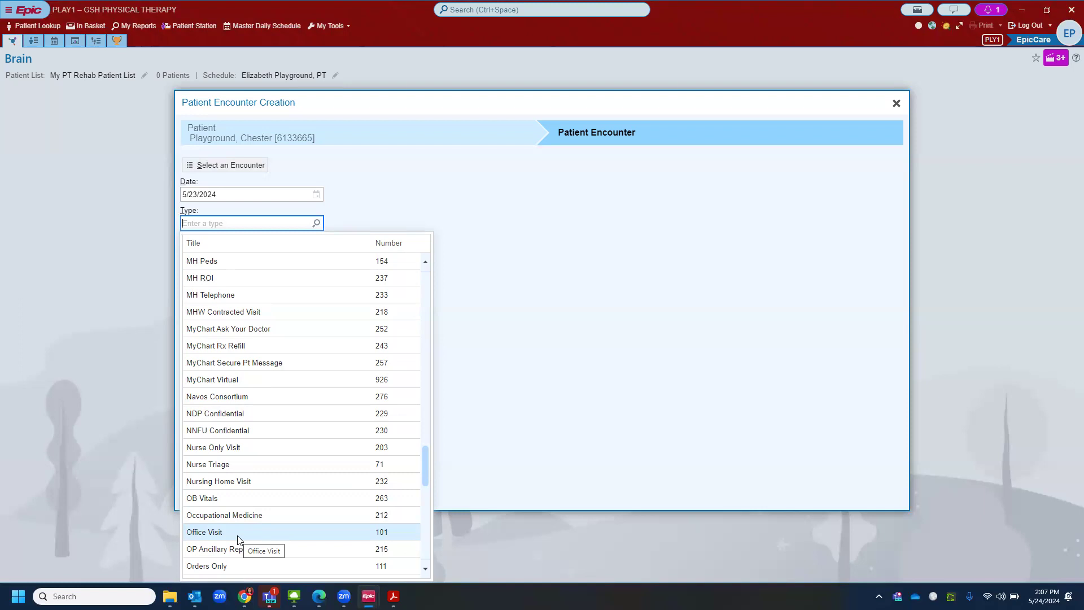
{"action": "type", "text": "do"}
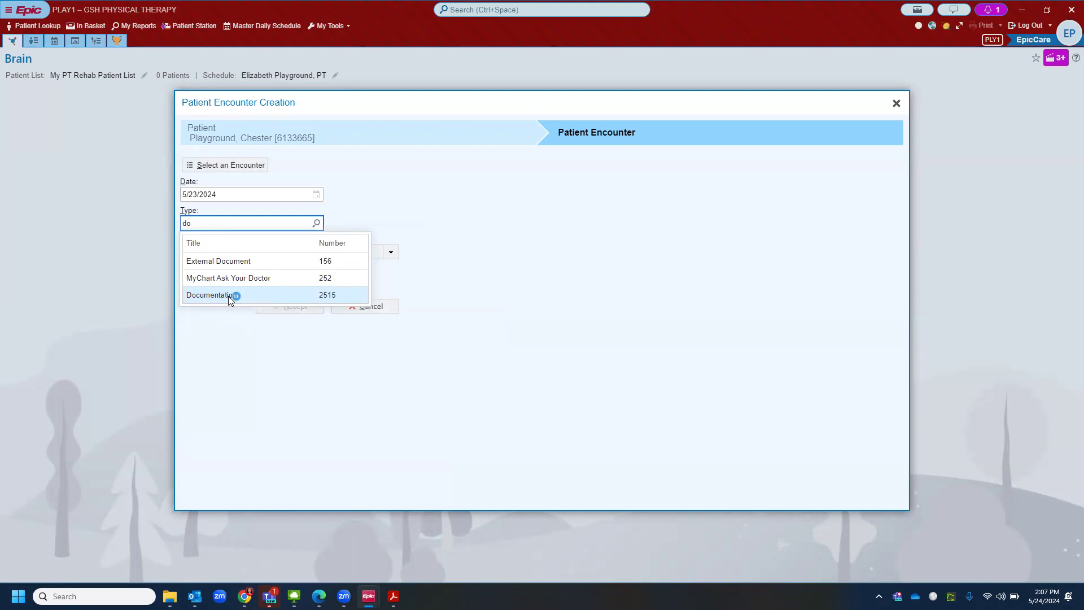
{"action": "left_click", "coordinate": [230, 298]}
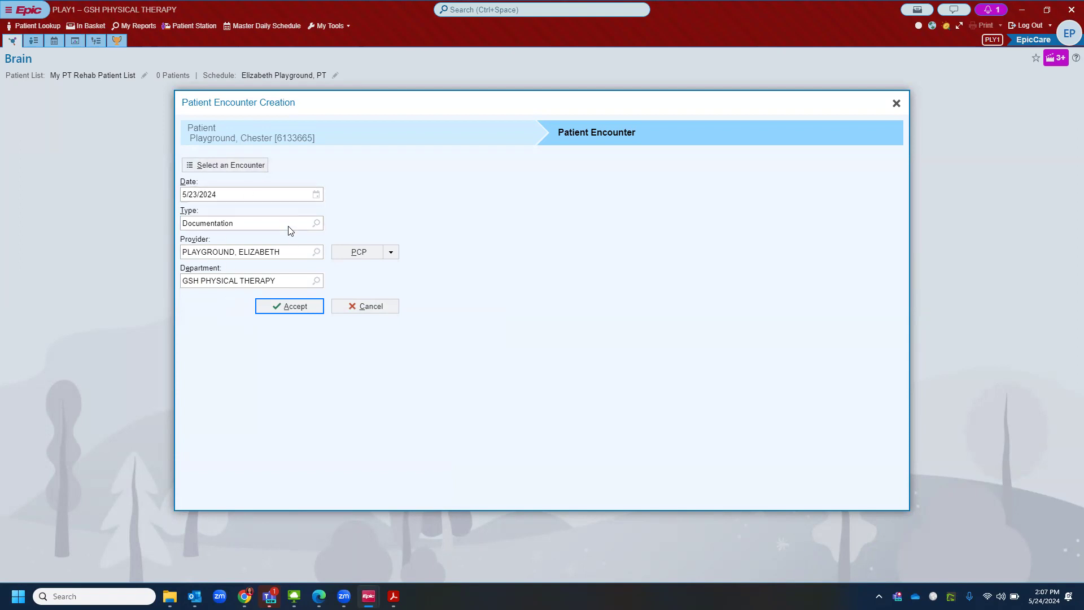
{"action": "left_click", "coordinate": [286, 306]}
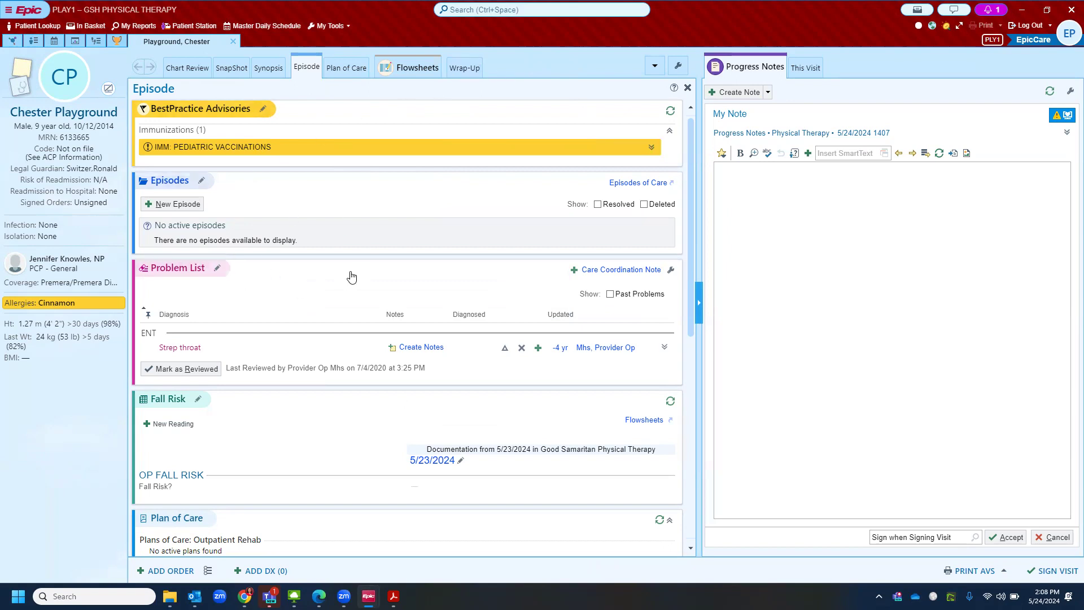
Place the cursor in the empty Physical Therapy progress note dated 5/24/2024 1407
{"action": "scroll", "coordinate": [299, 411], "scroll_direction": "down", "scroll_amount": 3}
{"action": "scroll", "coordinate": [298, 407], "scroll_direction": "up", "scroll_amount": 3}
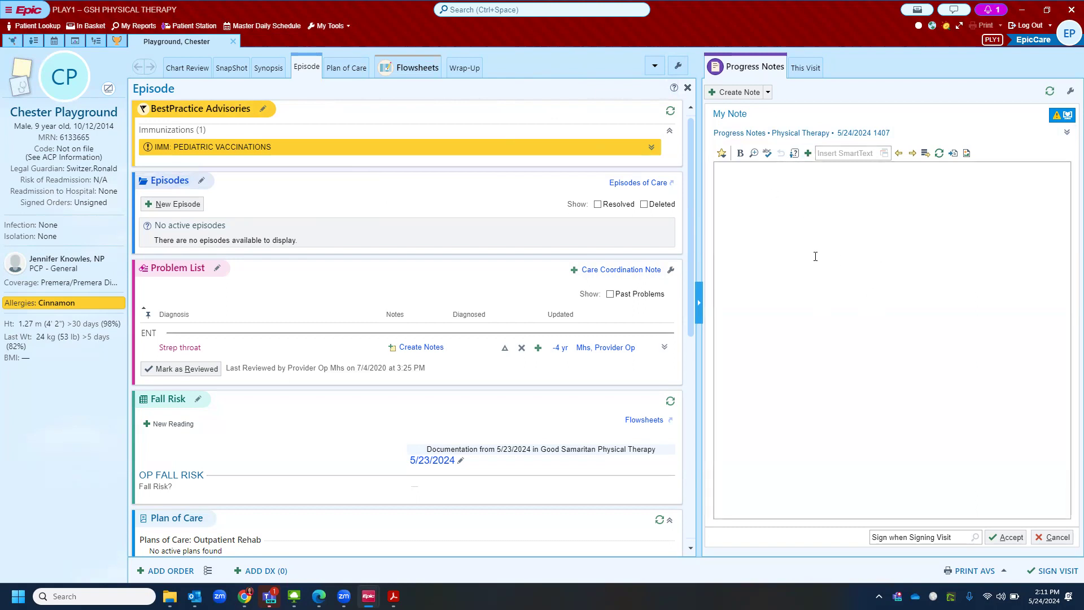
{"action": "left_click", "coordinate": [728, 182]}
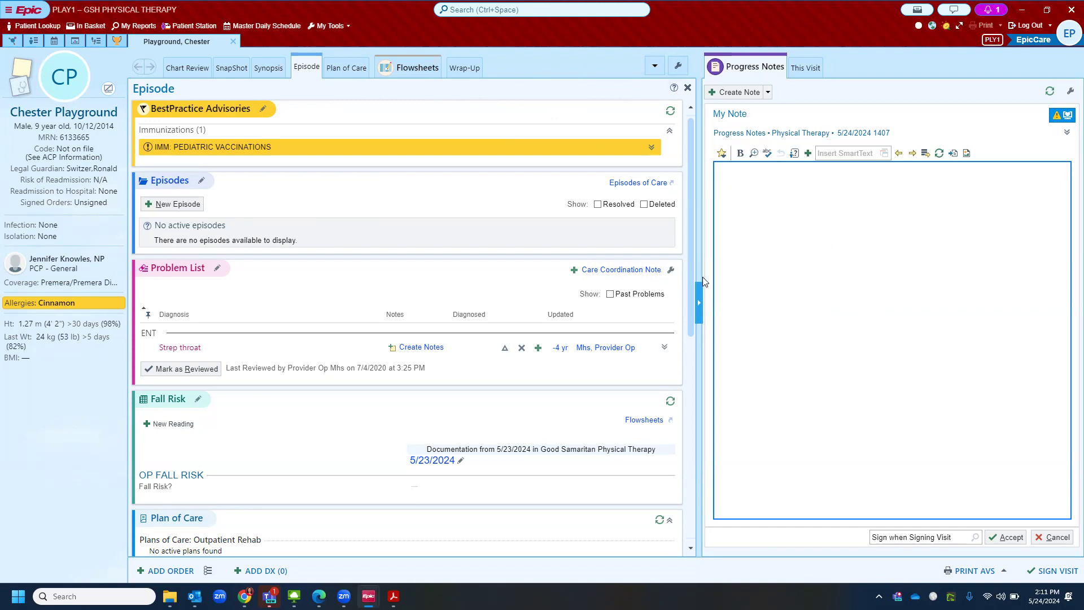
{"action": "left_click", "coordinate": [699, 298]}
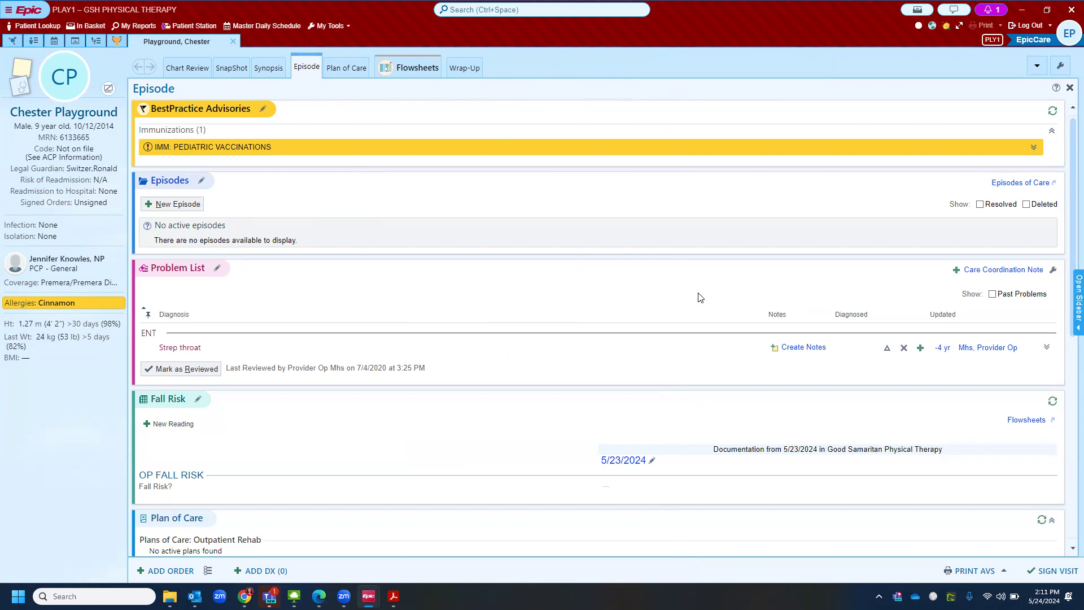
{"action": "left_click", "coordinate": [1076, 300]}
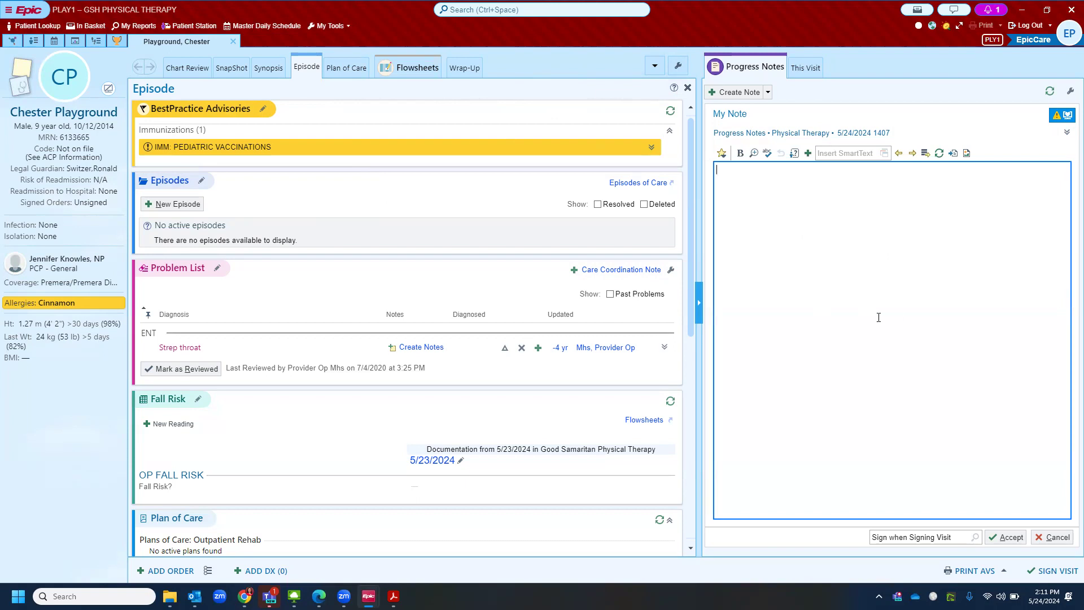
{"action": "left_click", "coordinate": [699, 306]}
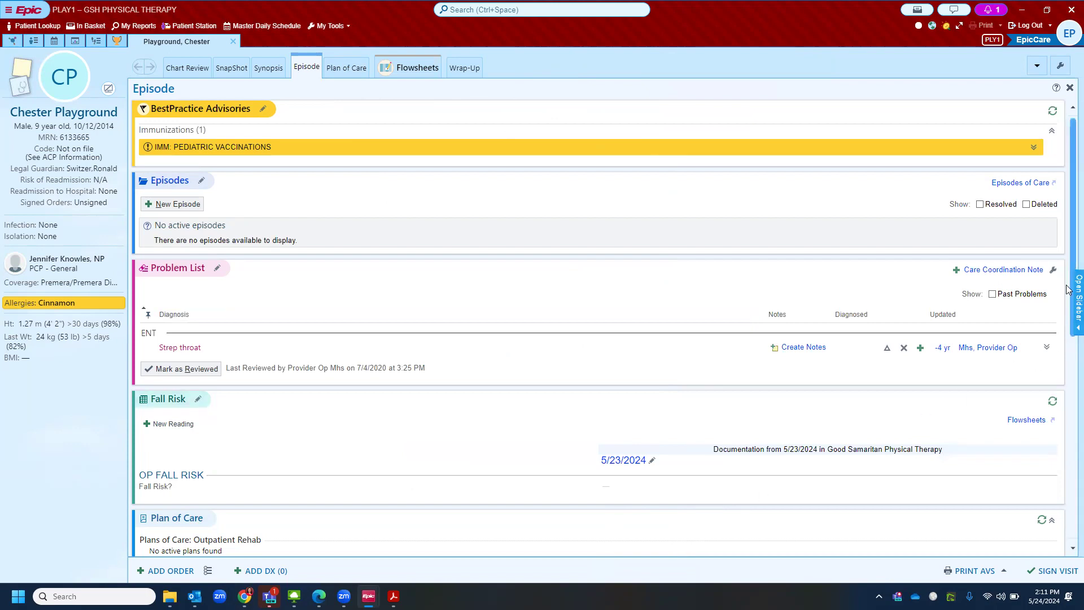
{"action": "left_click", "coordinate": [1070, 333]}
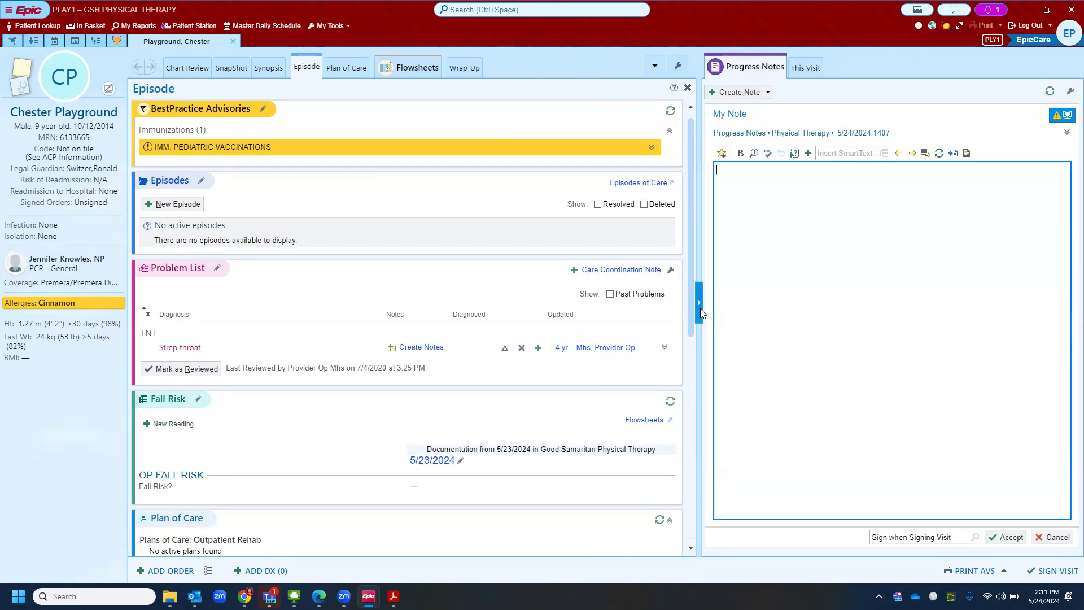
{"action": "left_click", "coordinate": [701, 308]}
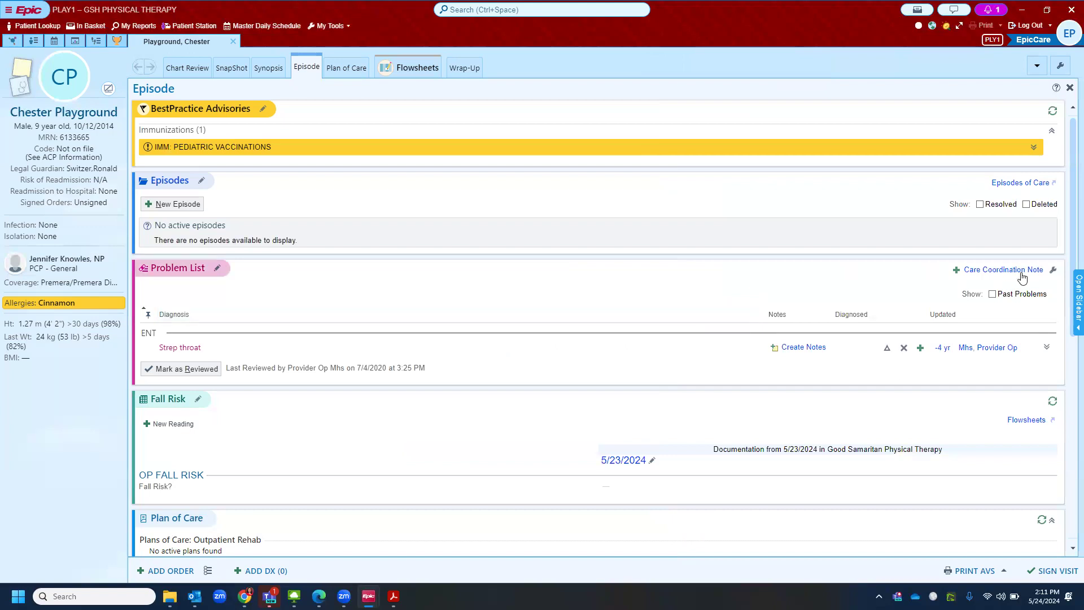
{"action": "left_click", "coordinate": [1069, 315]}
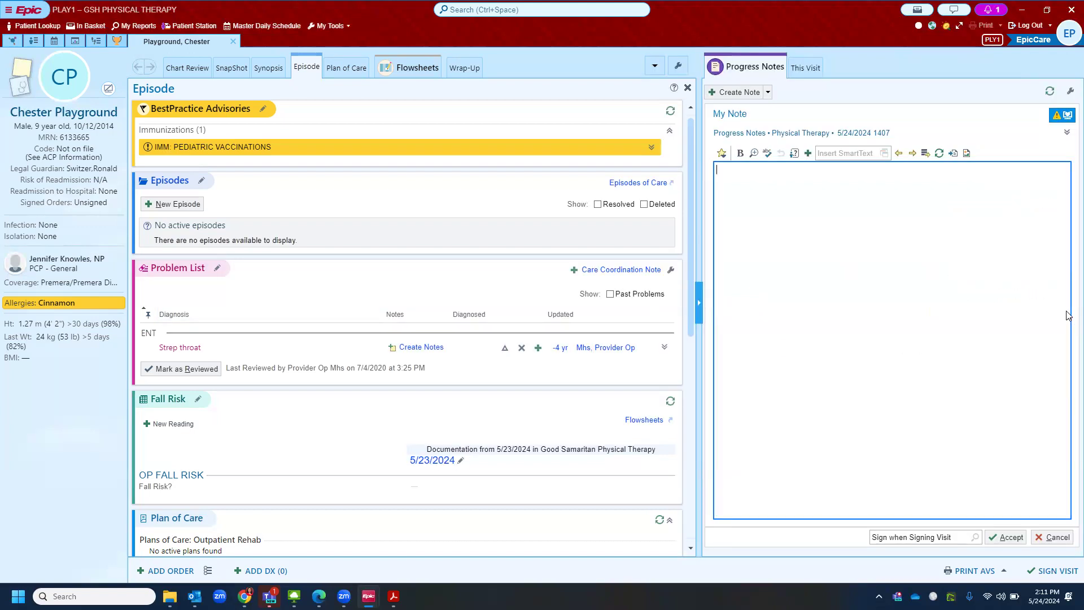
Show the Chart Review Encounters list, topped by yesterday's Documentation visit
{"action": "left_click", "coordinate": [185, 68]}
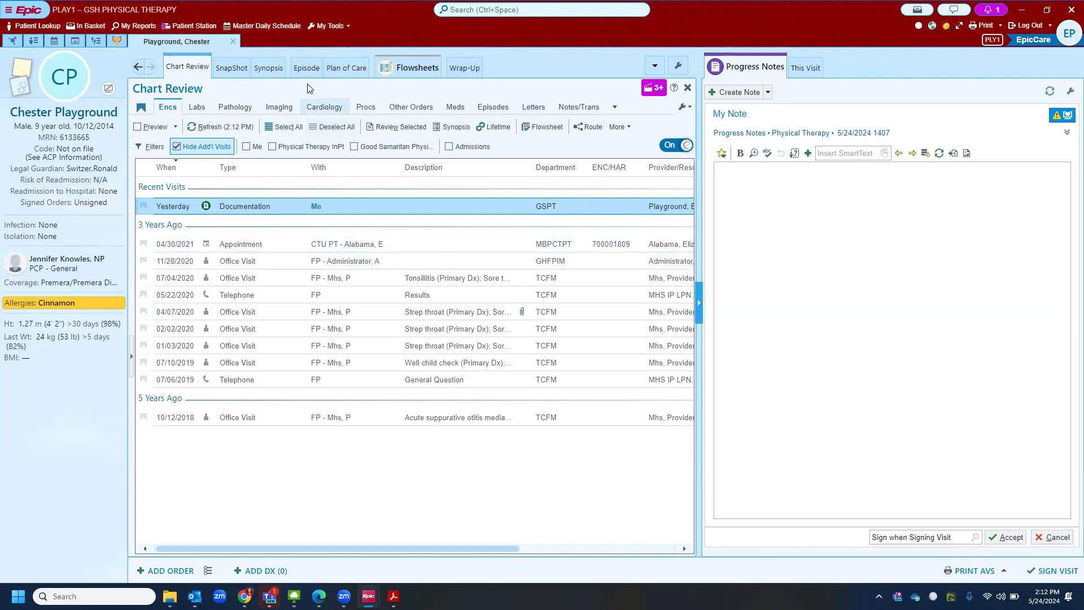
Return to the Episode page and place the cursor in the blank progress note
{"action": "left_click", "coordinate": [307, 69]}
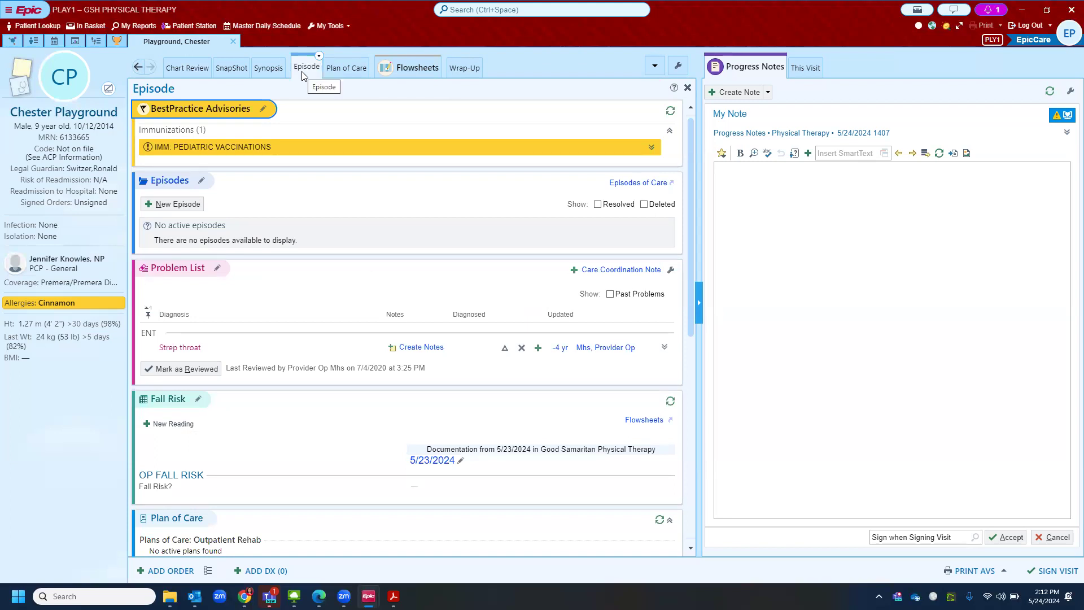
{"action": "left_click", "coordinate": [759, 205]}
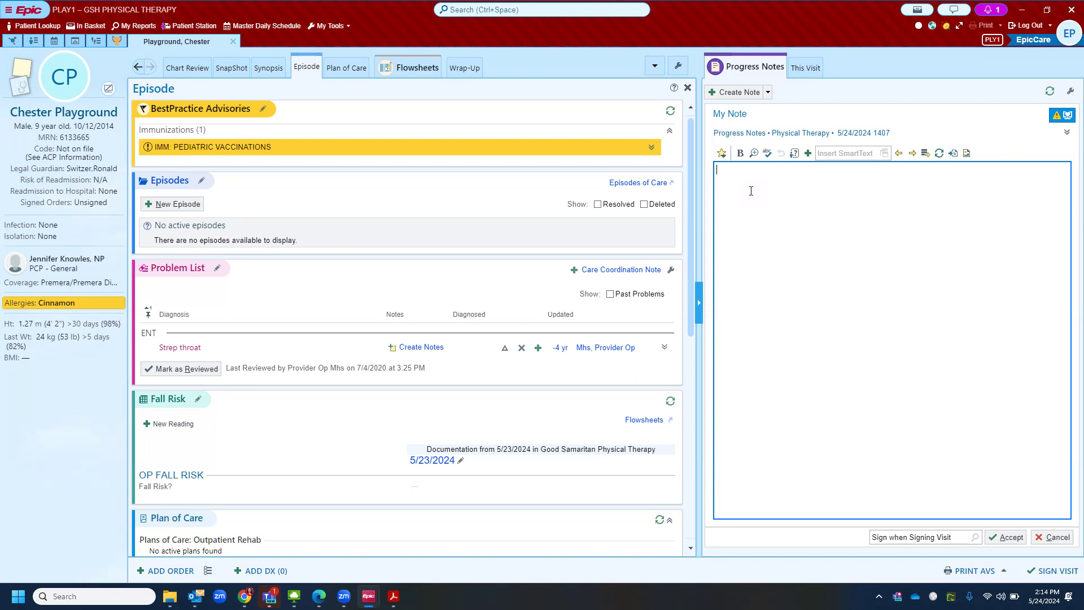
Enter 'Khjfasd;lkfjsd;lfkjasdf' as the progress note text and accept it
{"action": "type", "text": "Khjfasd;lkfjsd;lfkjasdf"}
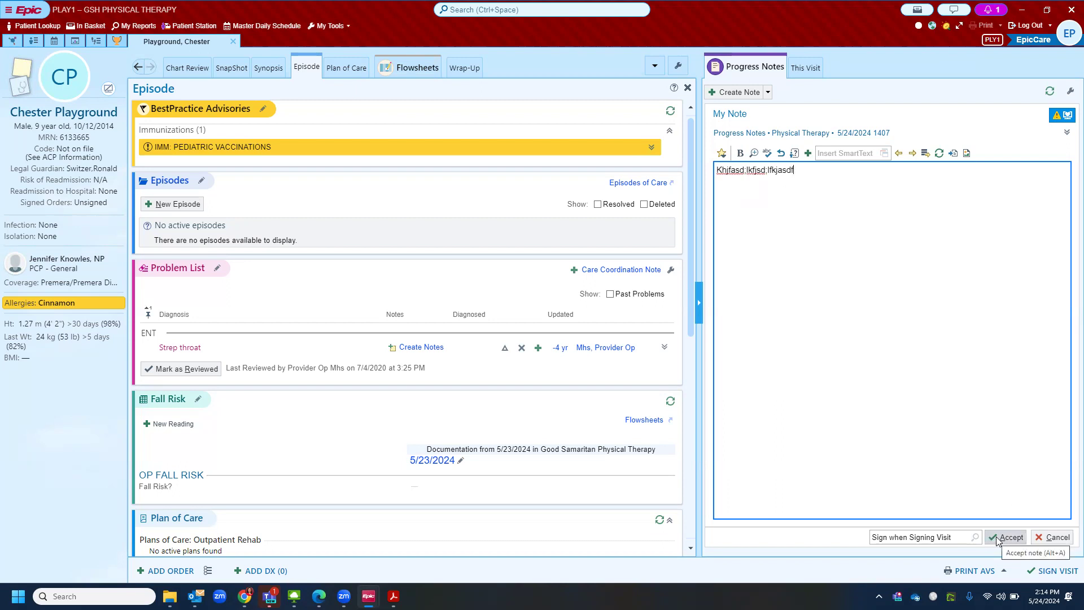
{"action": "left_click", "coordinate": [998, 541]}
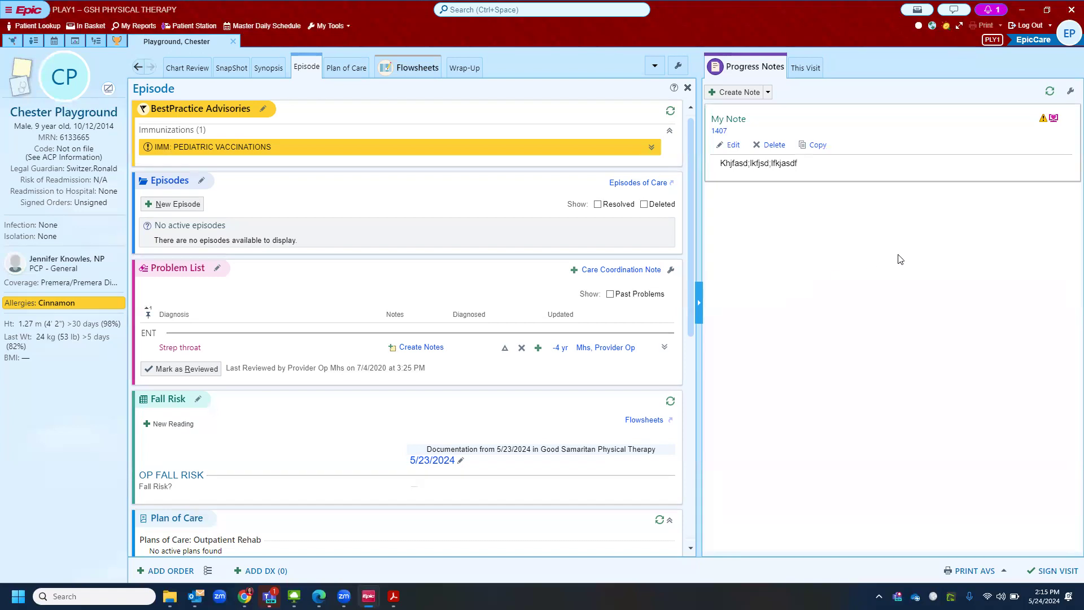
Sign the visit, closing the chart and returning to the Brain home page
{"action": "left_click", "coordinate": [1056, 571]}
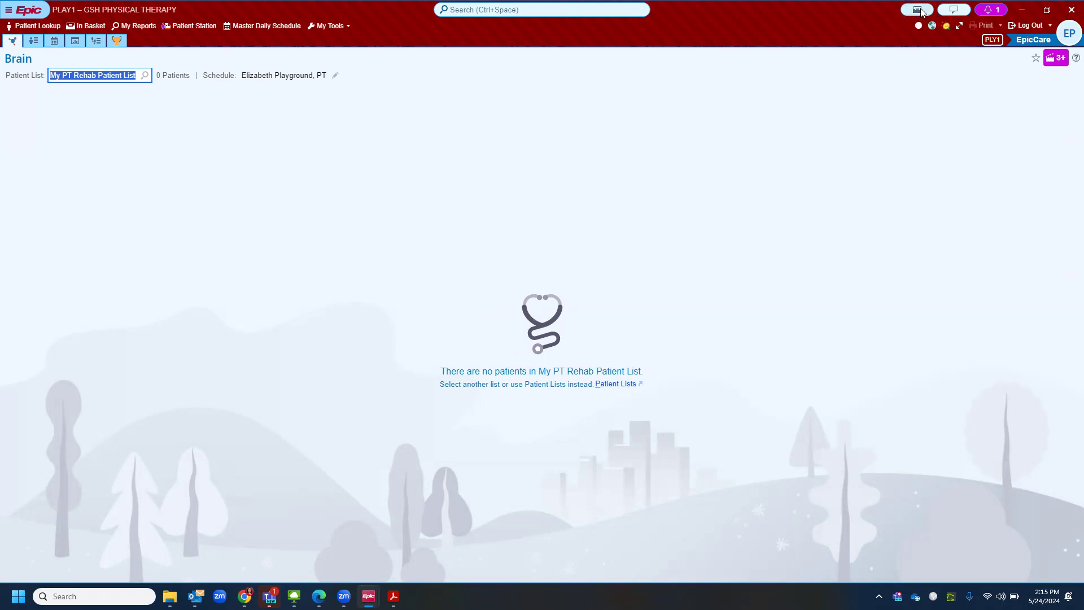
Check the In Basket, then show the Patient Care activities in the Epic menu
{"action": "left_click", "coordinate": [913, 9]}
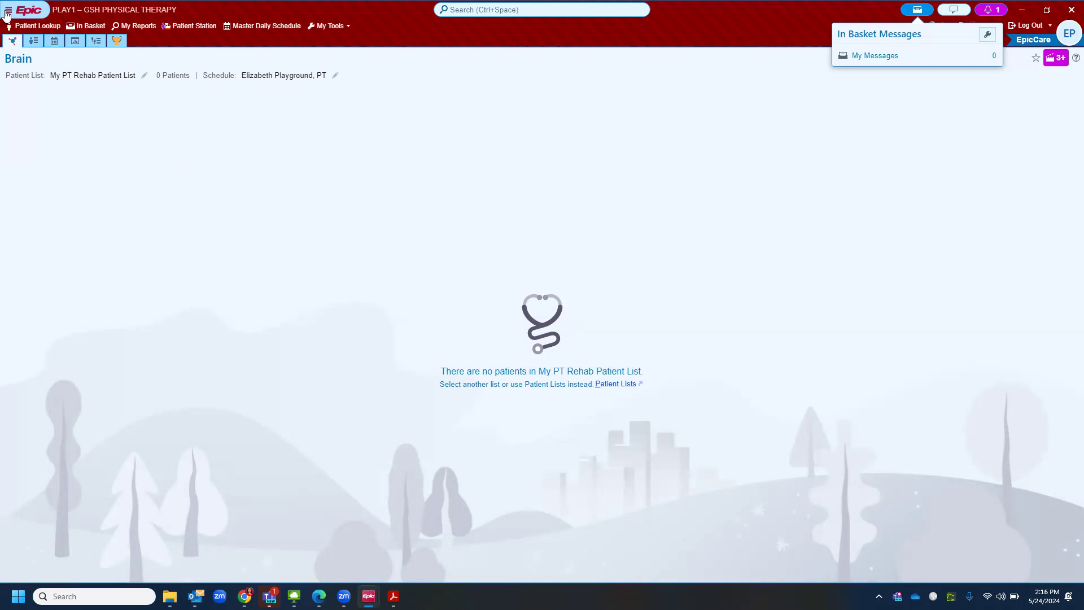
{"action": "left_click", "coordinate": [7, 14]}
{"action": "left_click", "coordinate": [199, 140]}
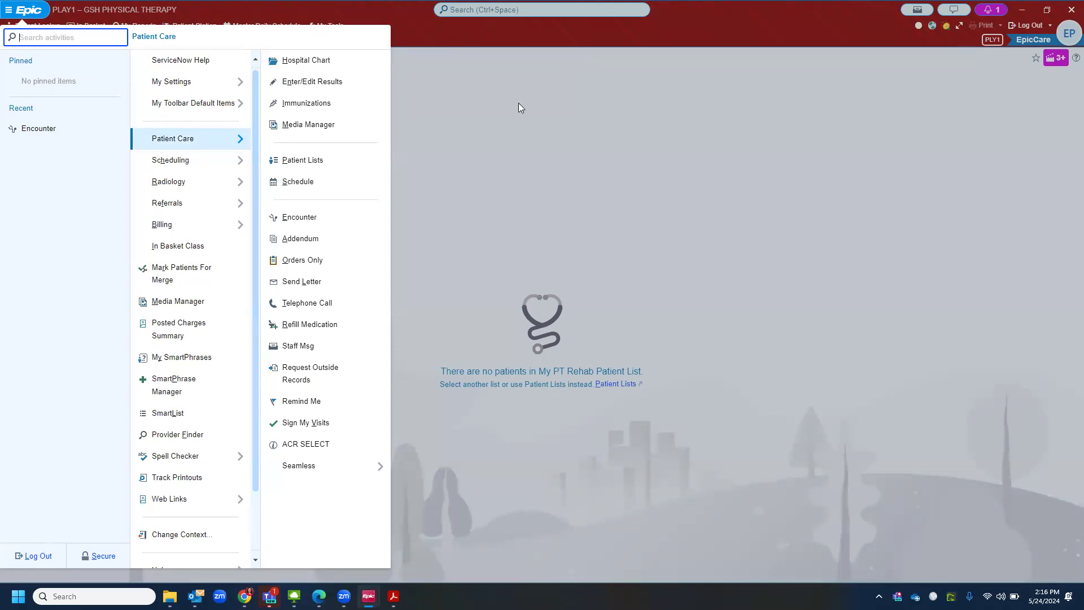
Dismiss the activities menu so the empty My PT Rehab Patient List shows on the Brain page
{"action": "left_click", "coordinate": [457, 141]}
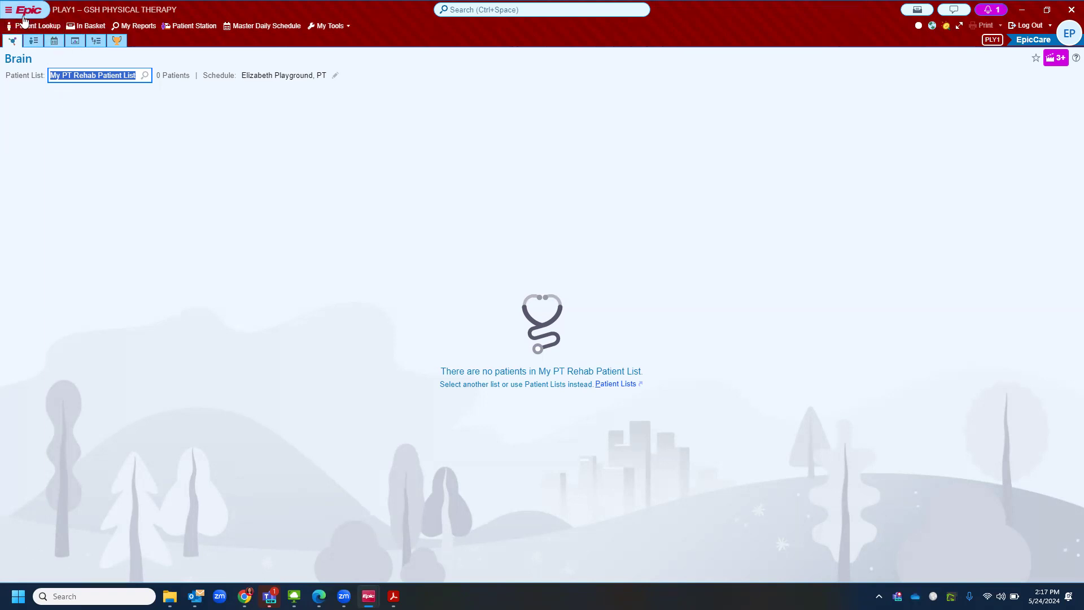
Reopen the demo patient's chart from Recent Patients, picking the one accessed 9 mins ago
{"action": "left_click", "coordinate": [38, 27]}
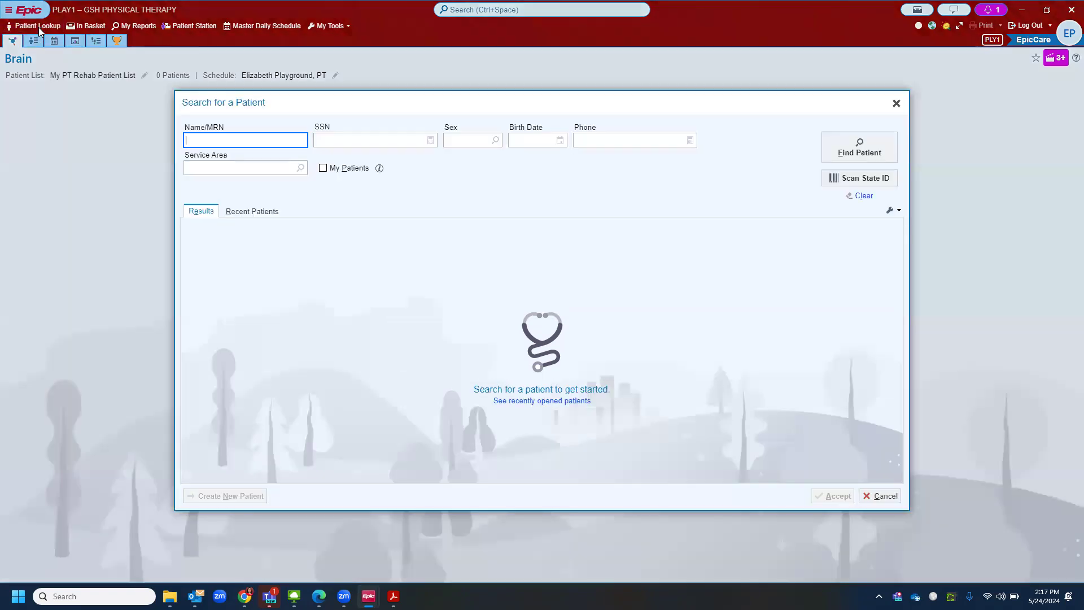
{"action": "left_click", "coordinate": [254, 213]}
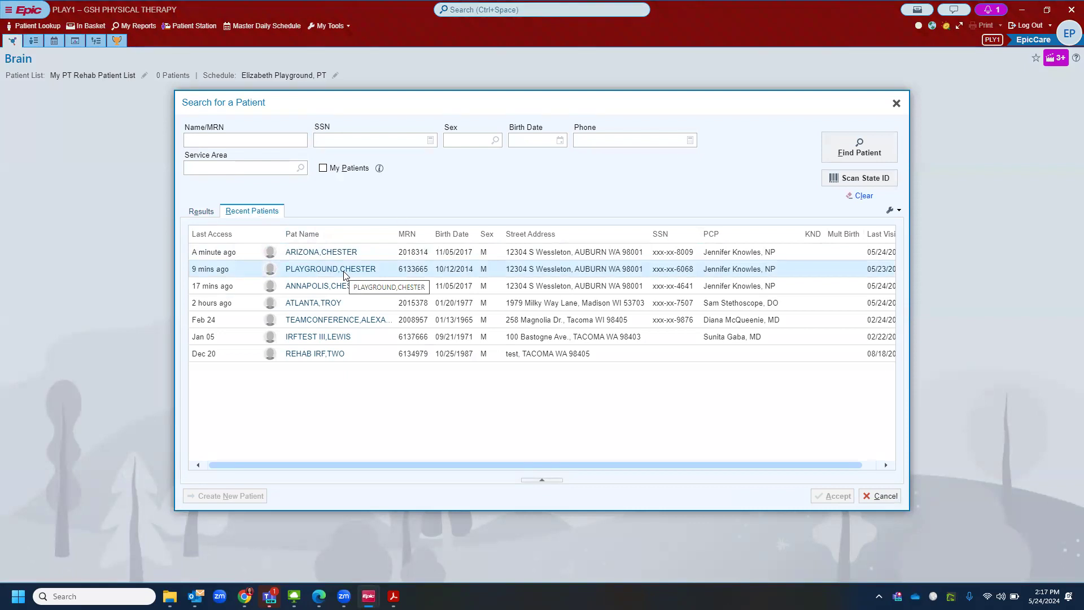
{"action": "left_click", "coordinate": [215, 141]}
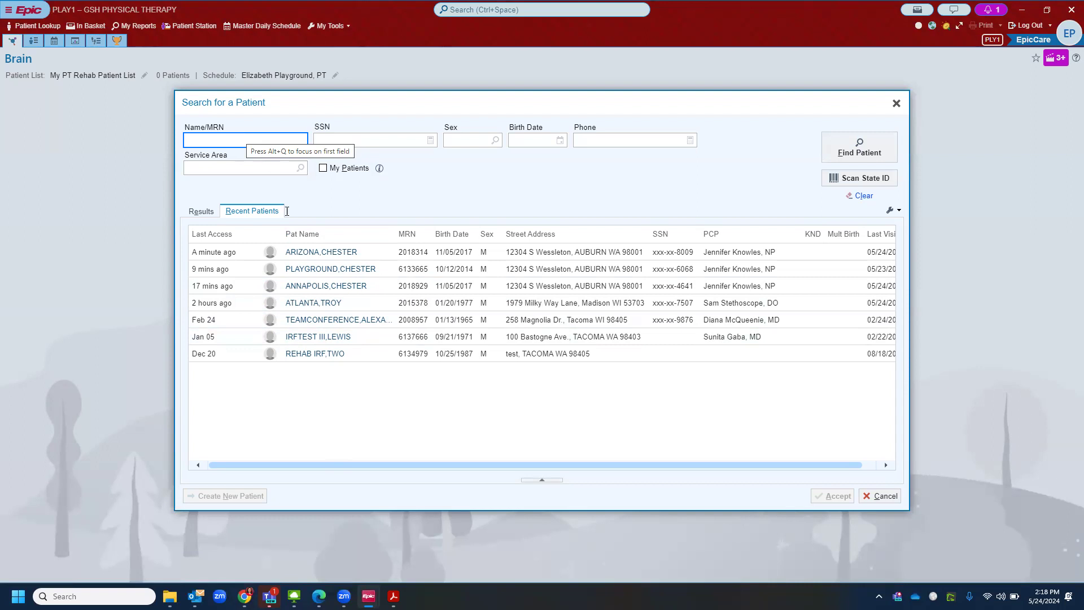
{"action": "double_click", "coordinate": [315, 270]}
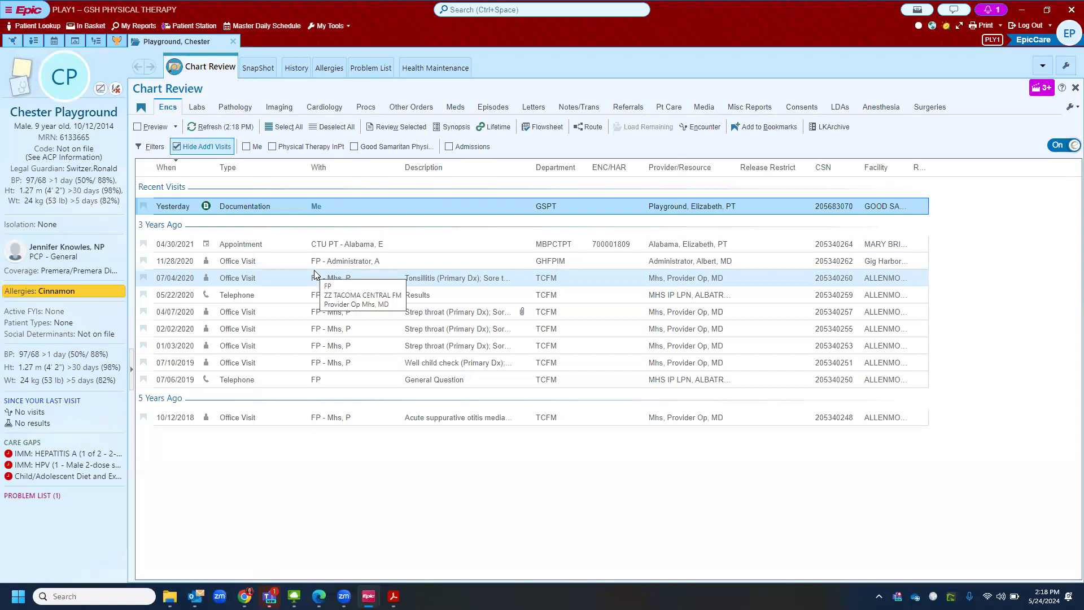
Create an addendum to yesterday's signed Documentation encounter via Edit or Addend Encounter
{"action": "right_click", "coordinate": [281, 207]}
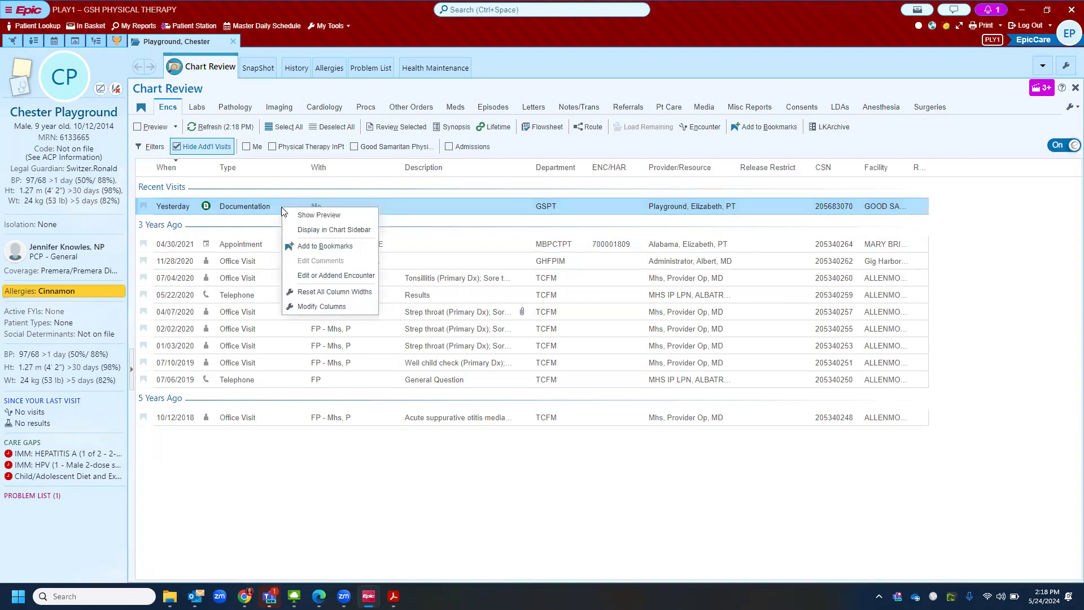
{"action": "left_click", "coordinate": [314, 276]}
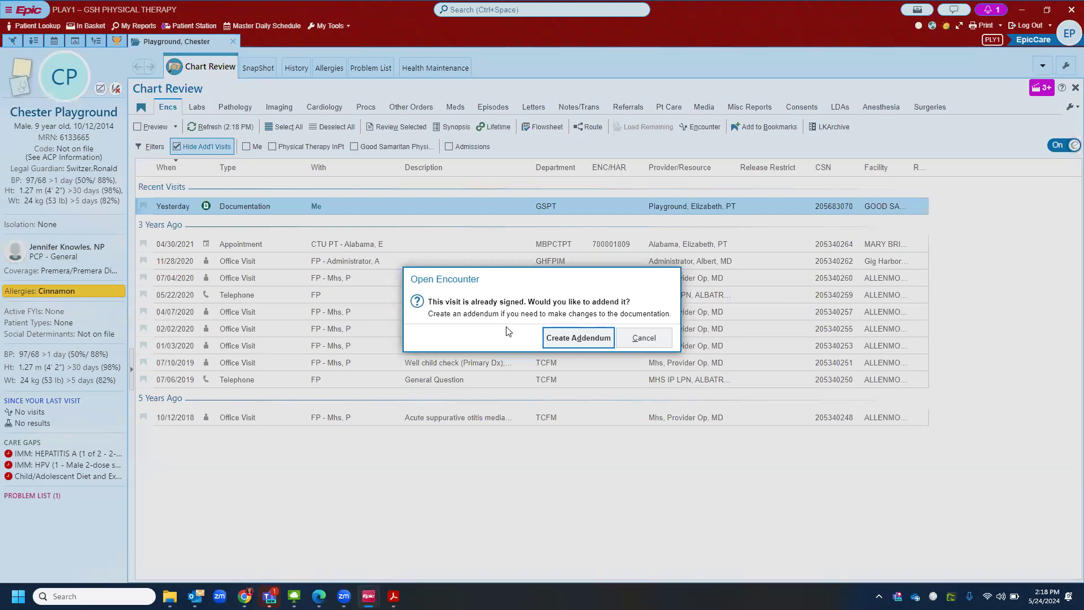
{"action": "left_click", "coordinate": [578, 338]}
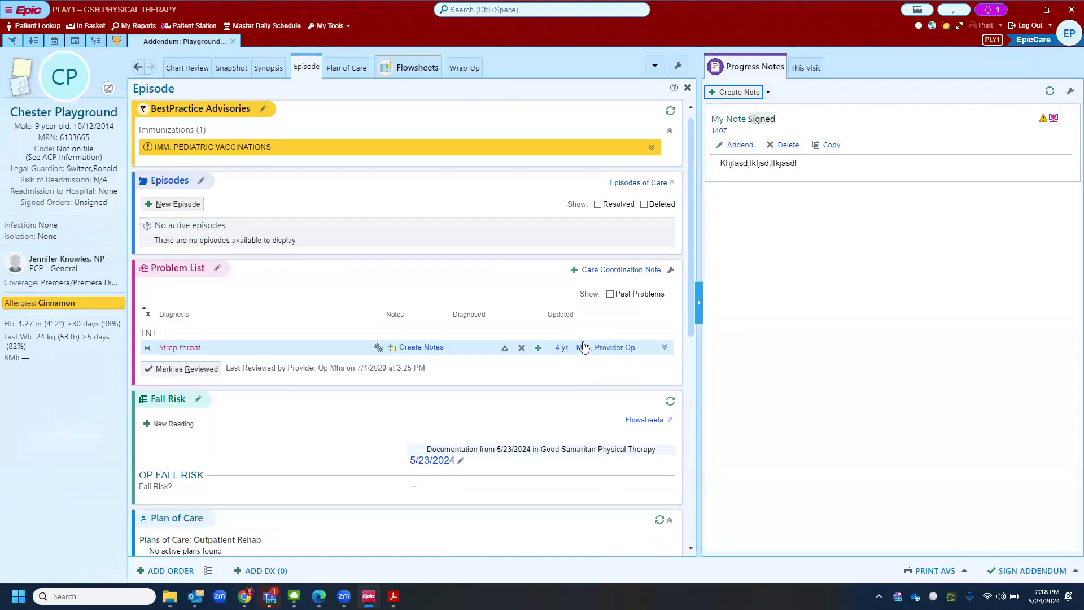
Addend the 1407 progress note with a new line naming who will complete it, and accept
{"action": "left_click", "coordinate": [741, 145]}
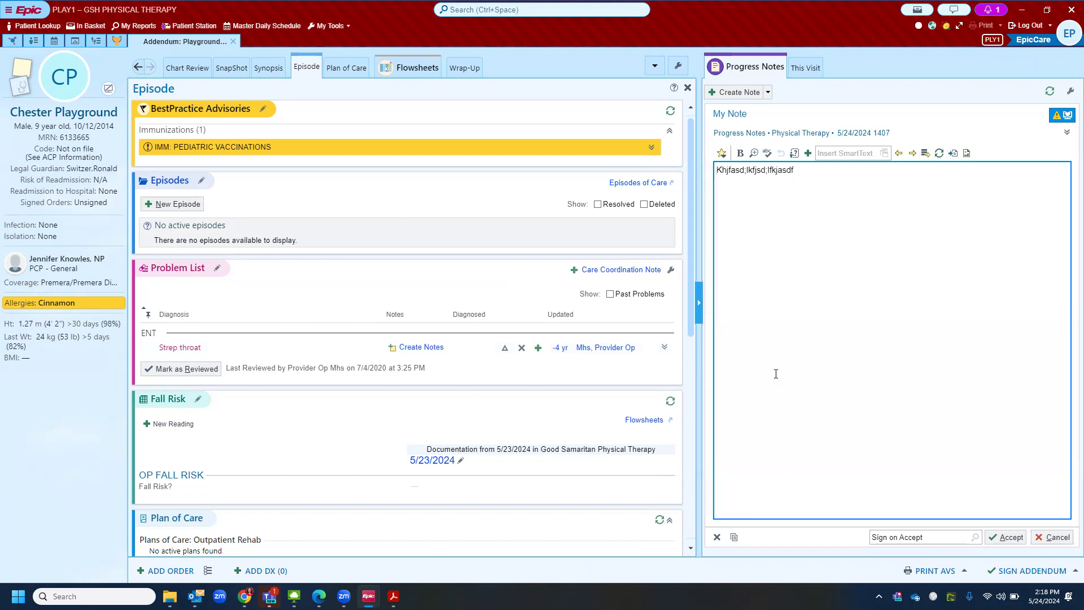
{"action": "key", "text": "Return"}
{"action": "type", "text": "Tracie to complete"}
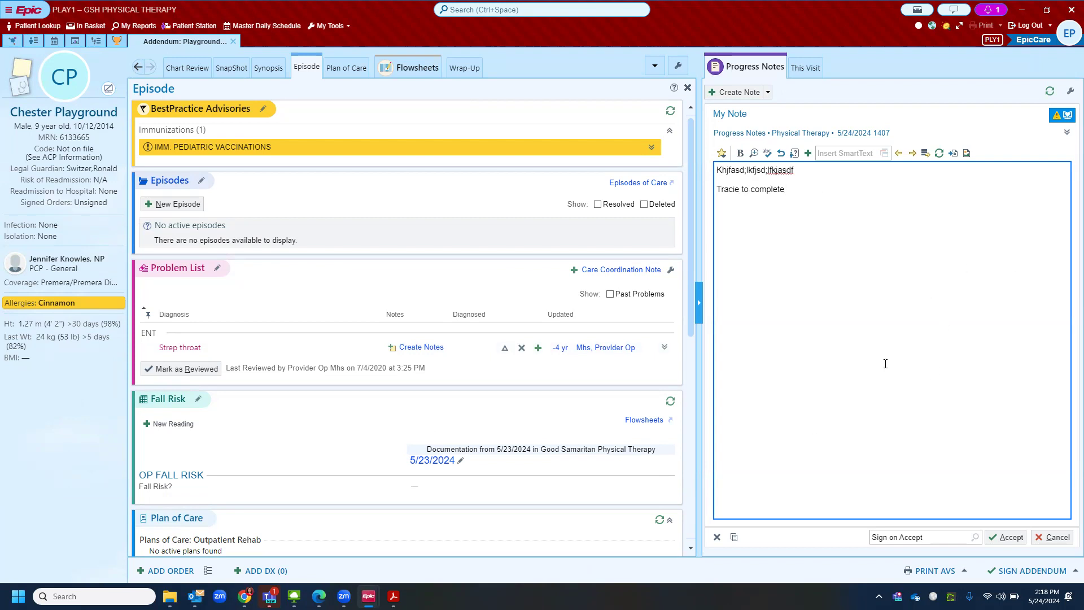
{"action": "left_click", "coordinate": [997, 539]}
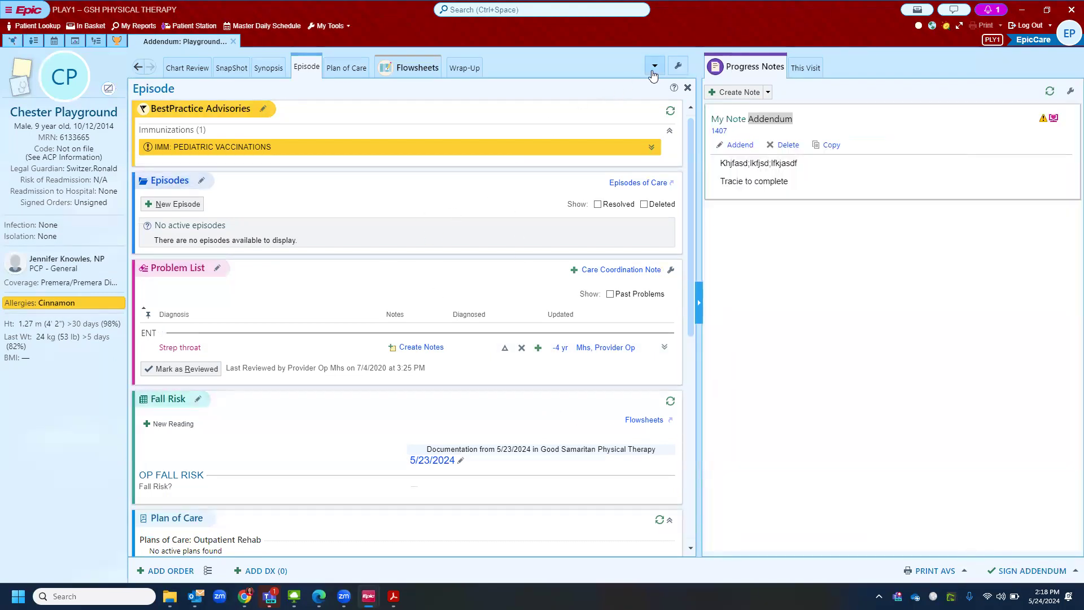
{"action": "left_click", "coordinate": [459, 67]}
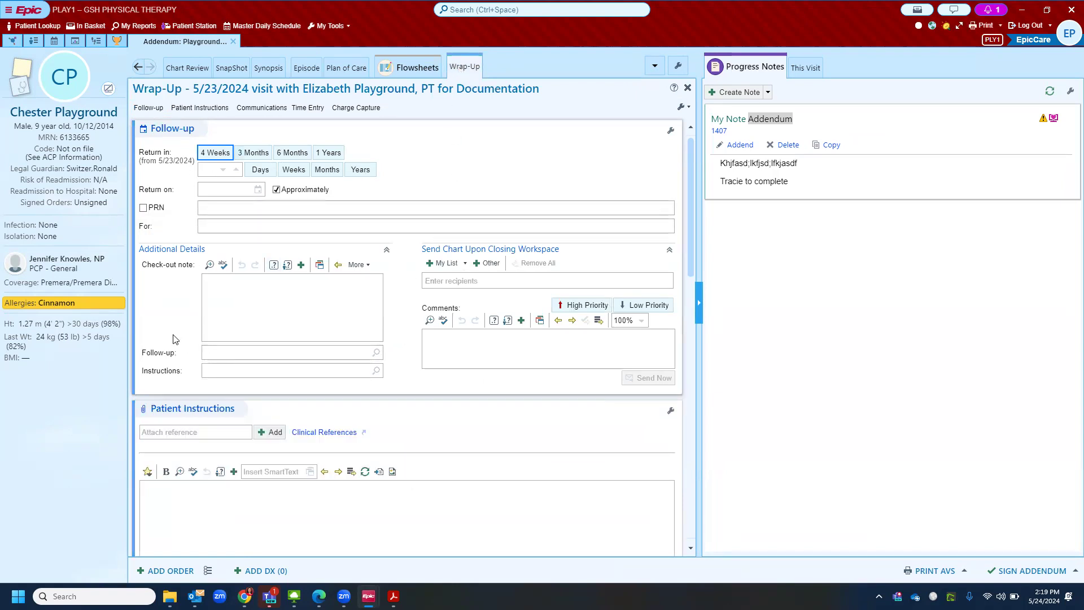
{"action": "scroll", "coordinate": [173, 339], "scroll_direction": "down", "scroll_amount": 10}
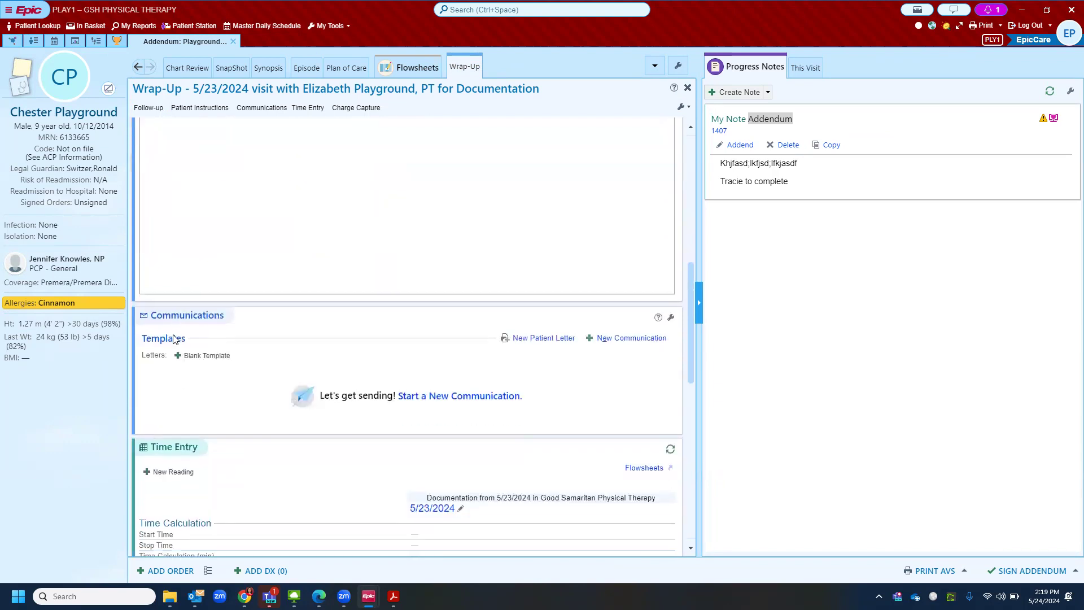
{"action": "scroll", "coordinate": [174, 339], "scroll_direction": "up", "scroll_amount": 10}
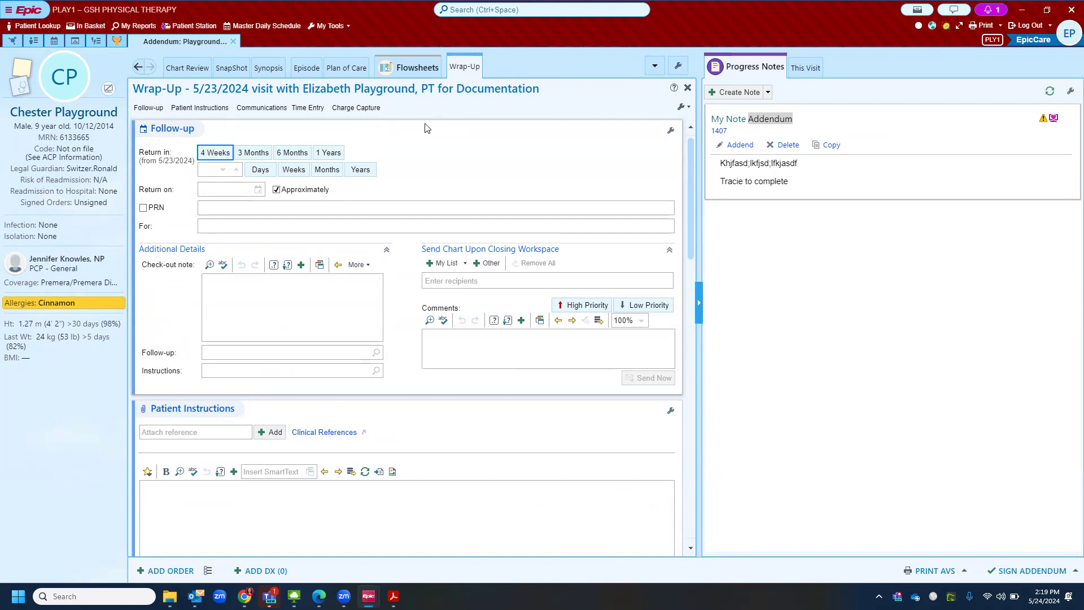
{"action": "left_click", "coordinate": [252, 154]}
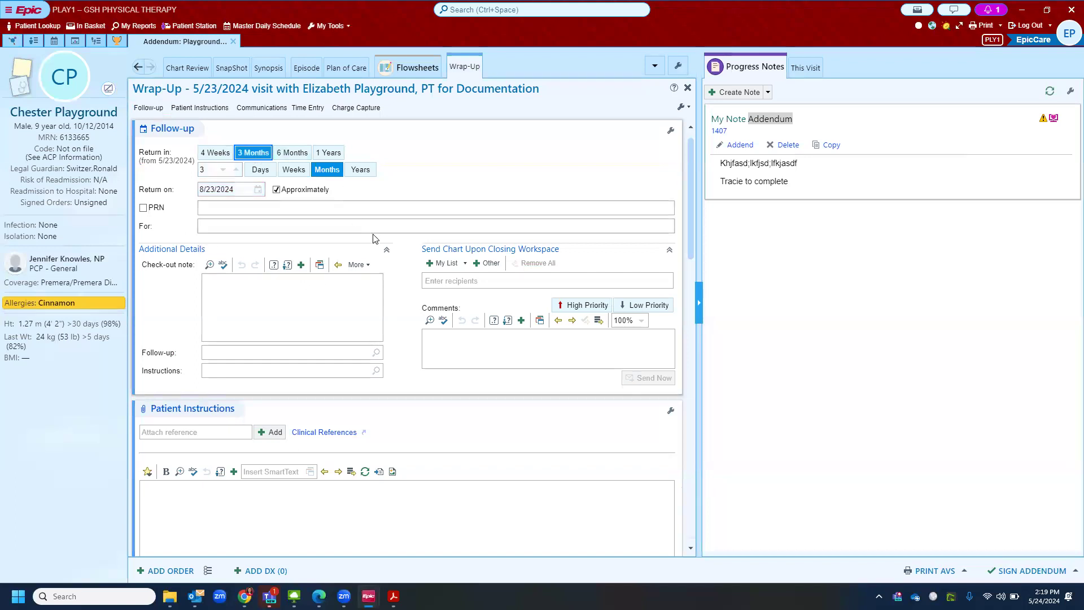
{"action": "left_click", "coordinate": [253, 155]}
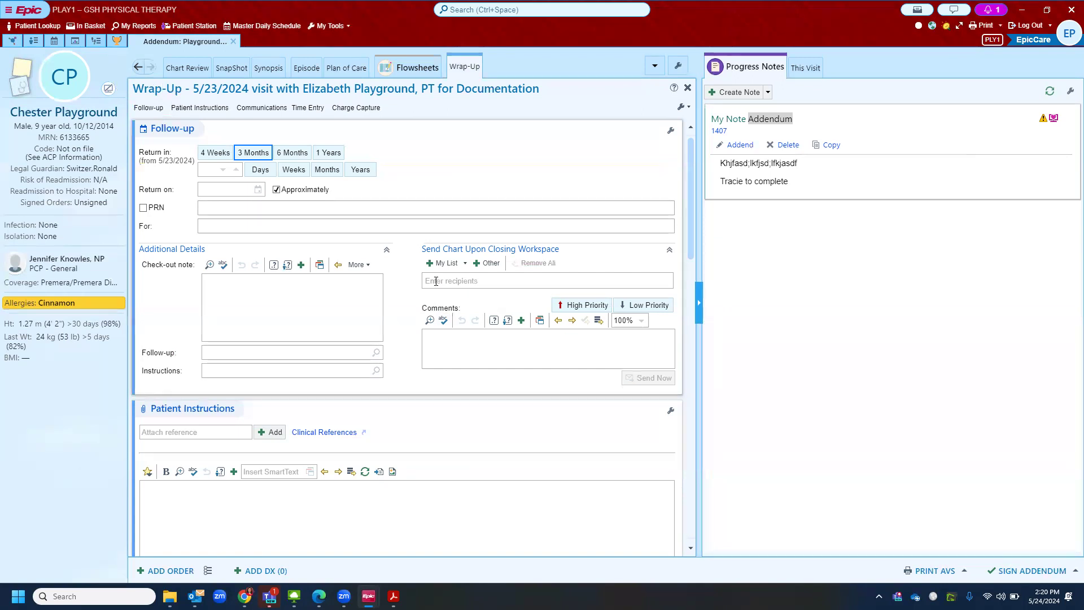
{"action": "left_click", "coordinate": [436, 281]}
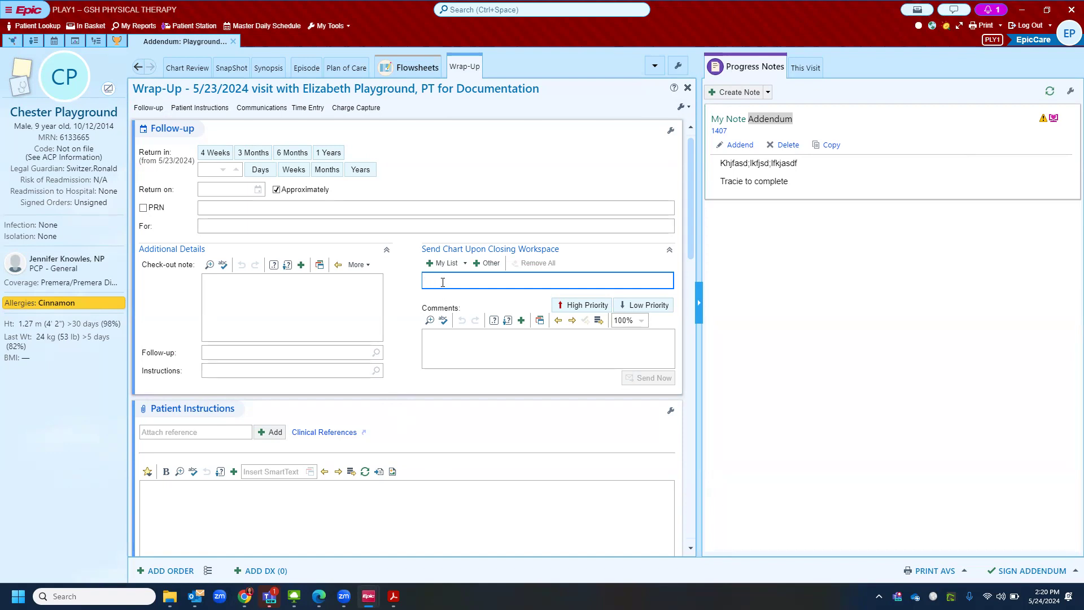
{"action": "left_click", "coordinate": [461, 354]}
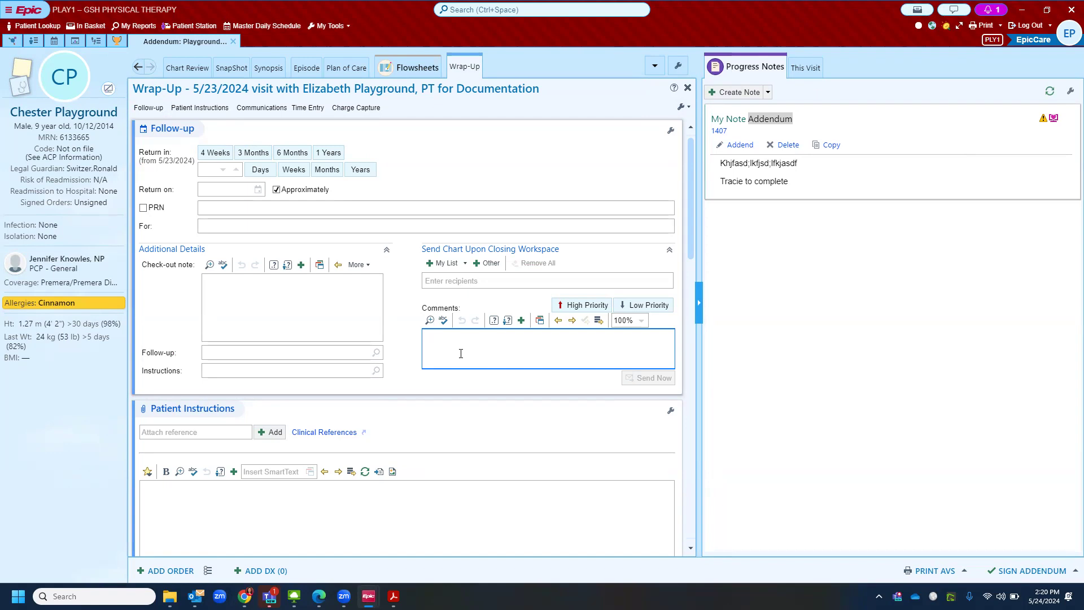
{"action": "left_click", "coordinate": [450, 282]}
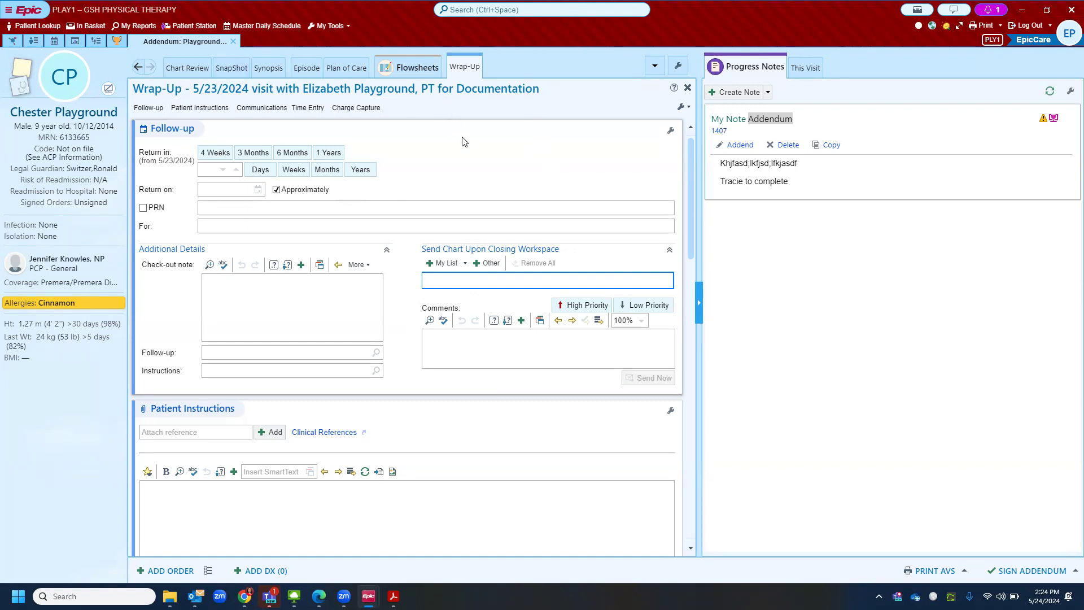
Return to the Episode page and sign the addendum, closing the chart
{"action": "left_click", "coordinate": [307, 69]}
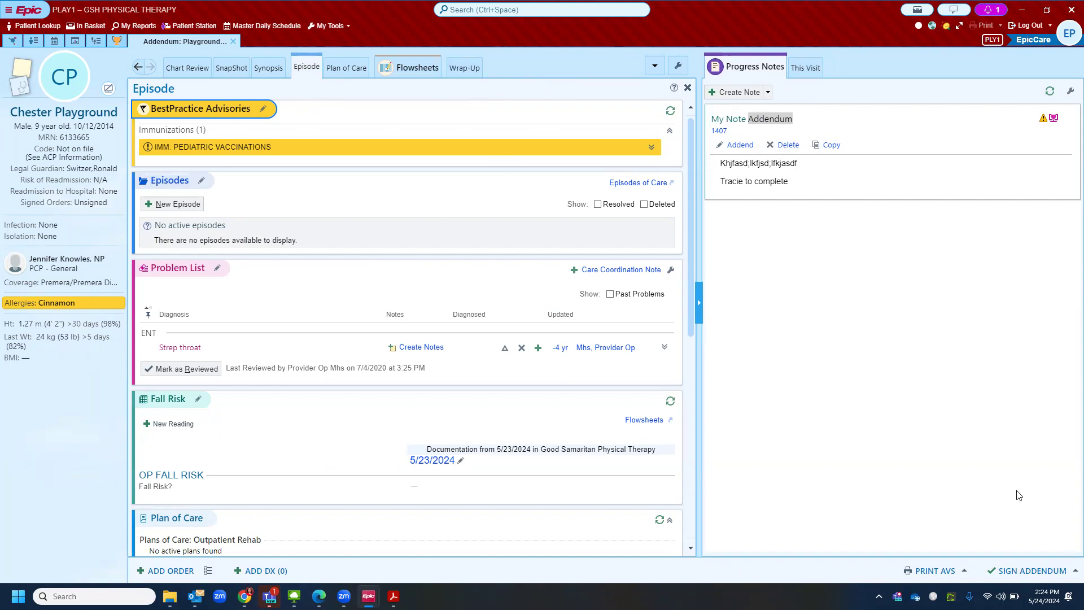
{"action": "left_click", "coordinate": [1017, 572]}
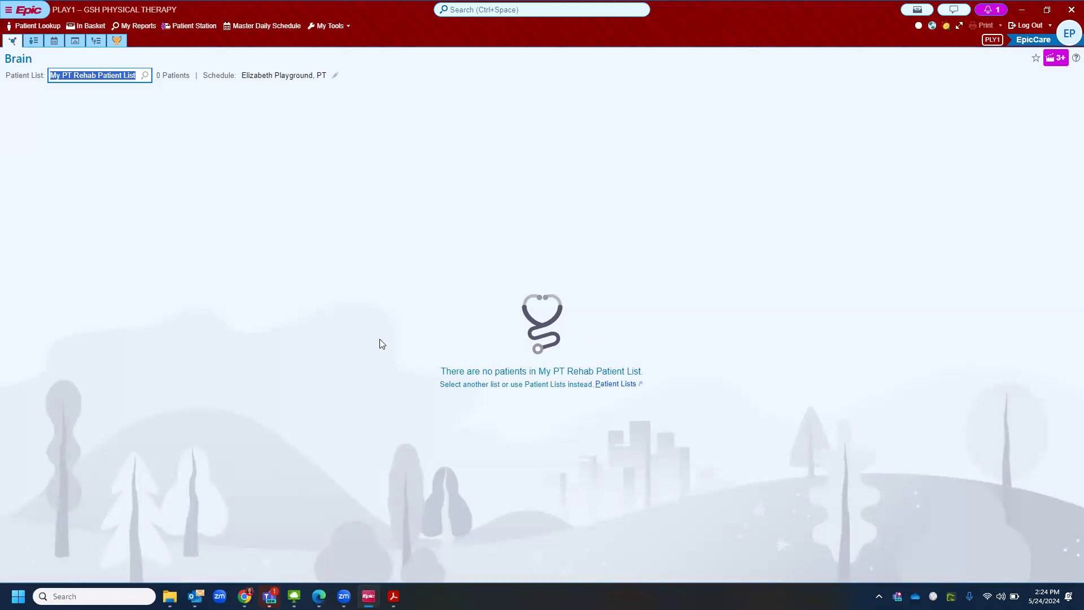
Start a 5/24/2024 Telephone Call encounter from Patient Care for the recent demo patient
{"action": "left_click", "coordinate": [8, 9]}
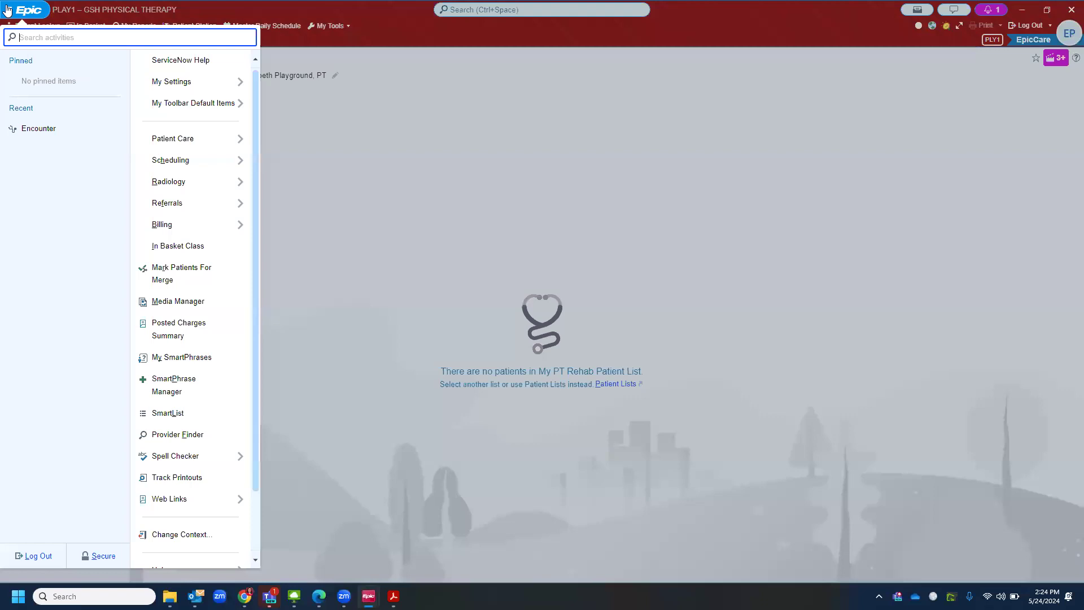
{"action": "left_click", "coordinate": [174, 147]}
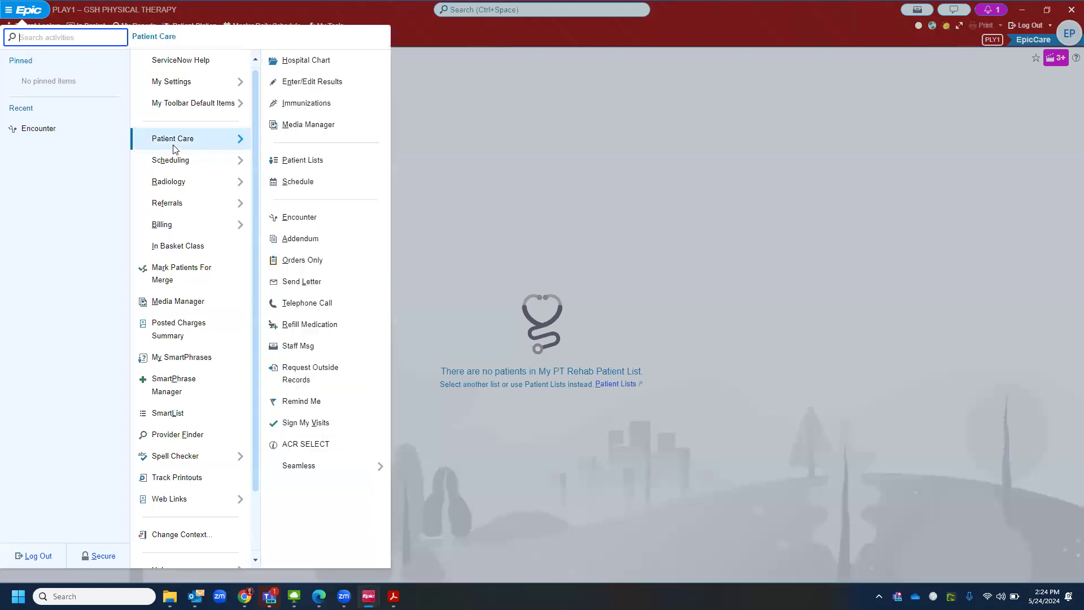
{"action": "left_click", "coordinate": [325, 305]}
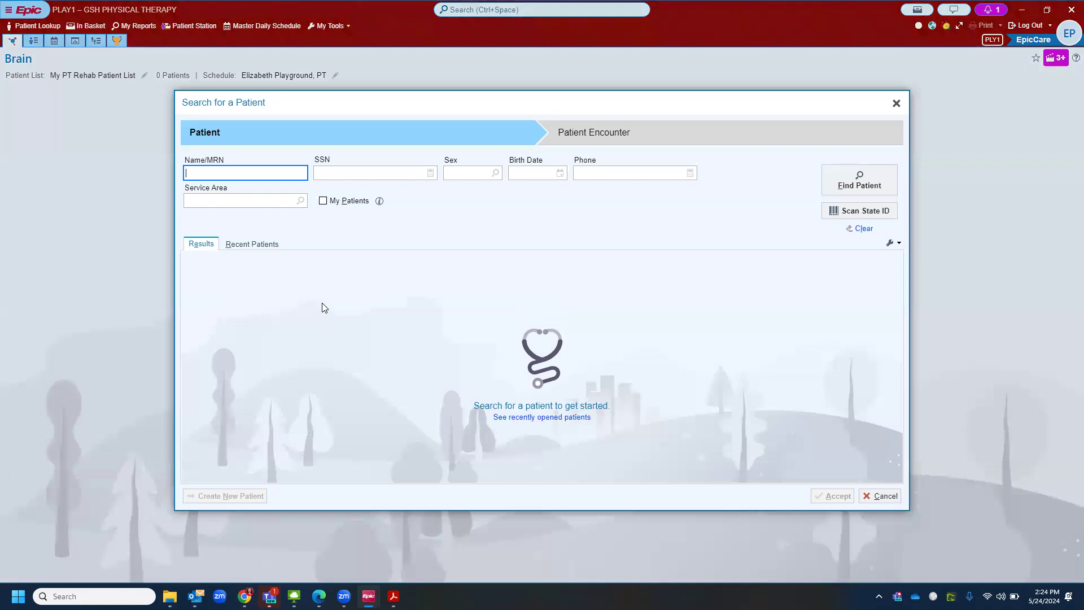
{"action": "left_click", "coordinate": [252, 244]}
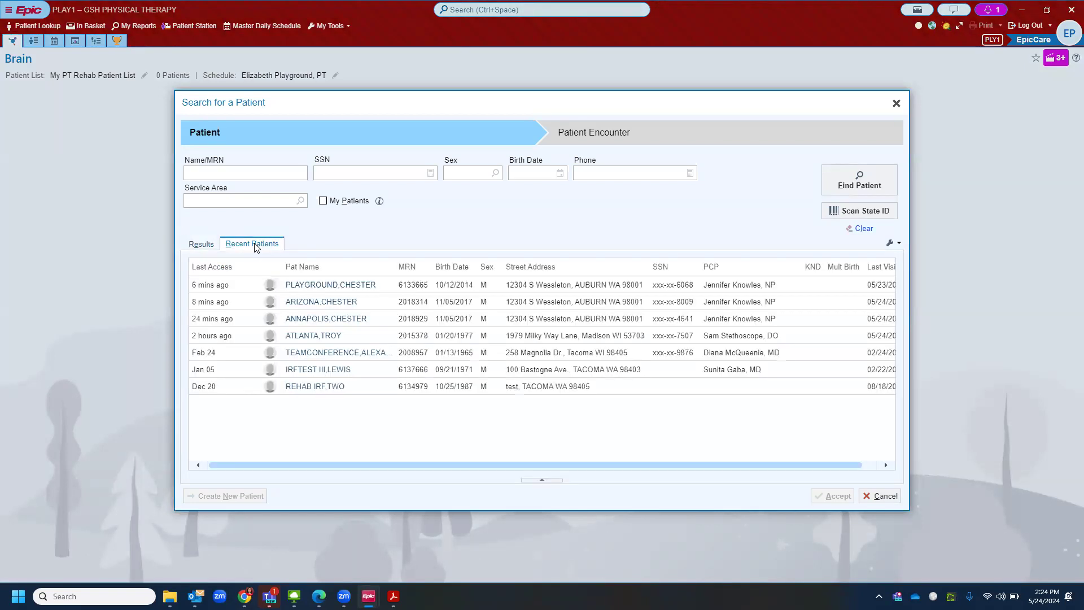
{"action": "double_click", "coordinate": [305, 286]}
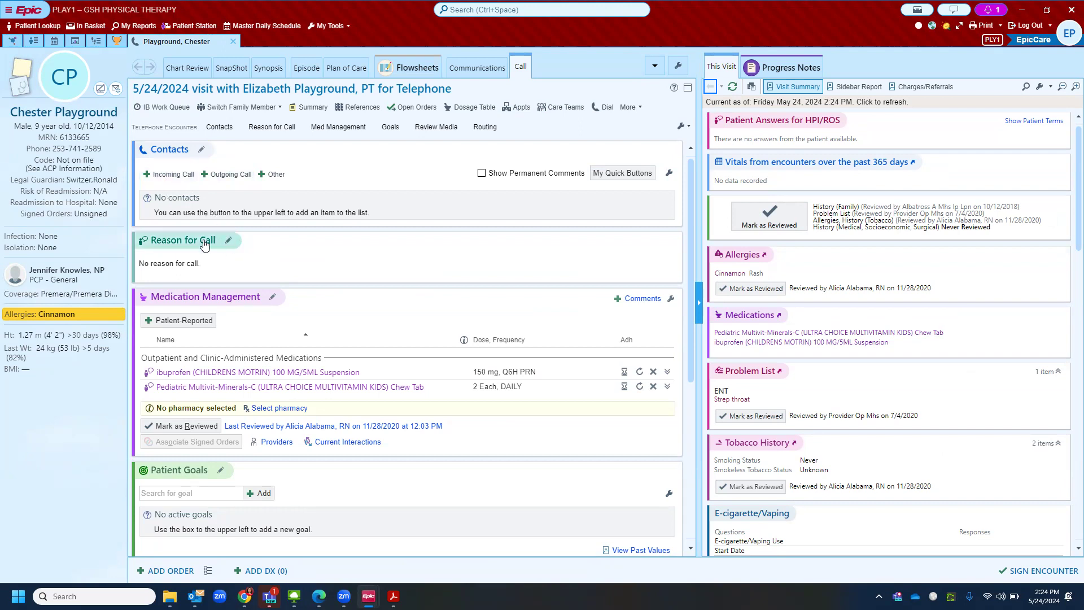
Log an incoming call from the patient's legal guardian at their home number
{"action": "left_click", "coordinate": [173, 175]}
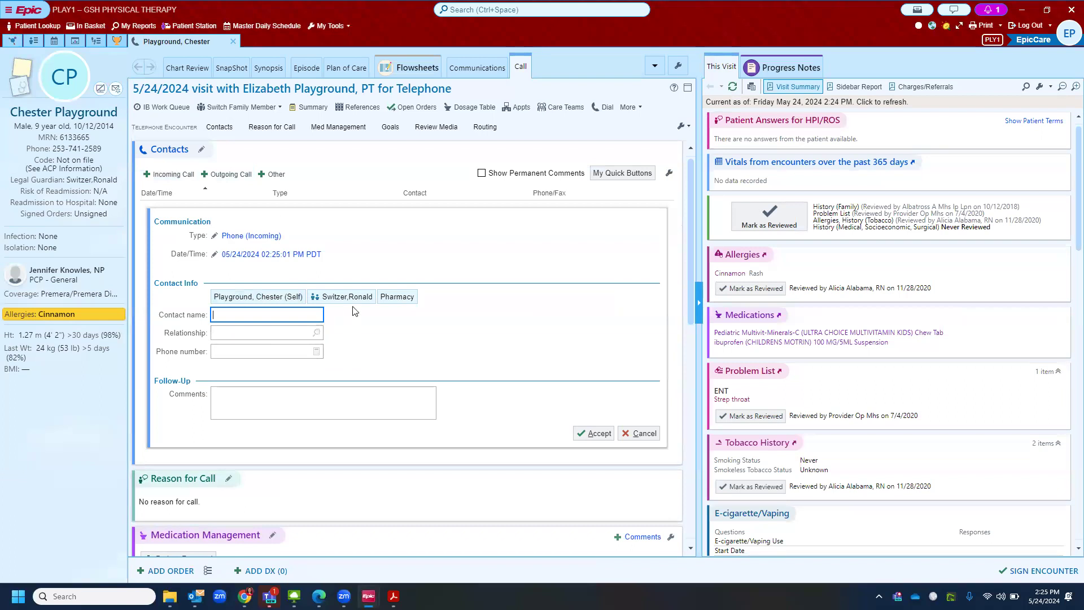
{"action": "left_click", "coordinate": [333, 299]}
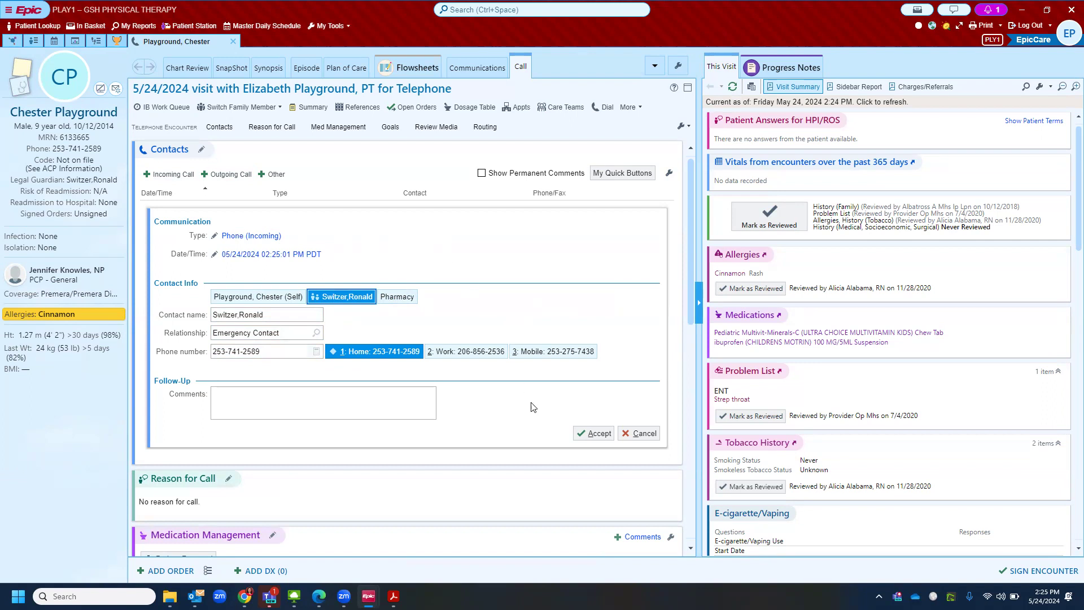
{"action": "left_click", "coordinate": [593, 434]}
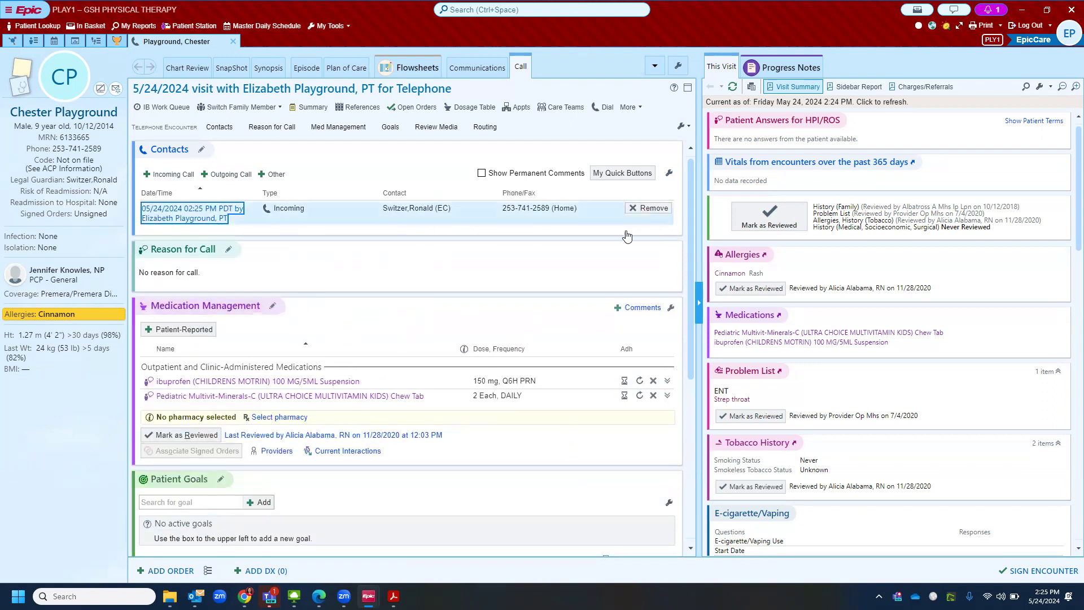
Add Patient Needs Advice as the reason for call
{"action": "left_click", "coordinate": [231, 254]}
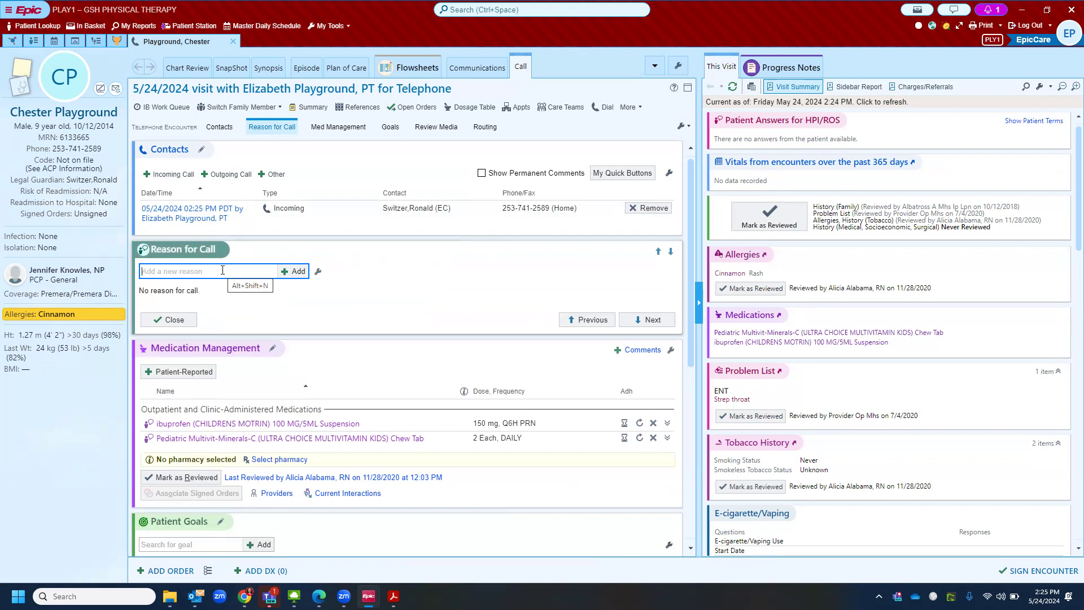
{"action": "type", "text": "advic"}
{"action": "key", "text": "Return"}
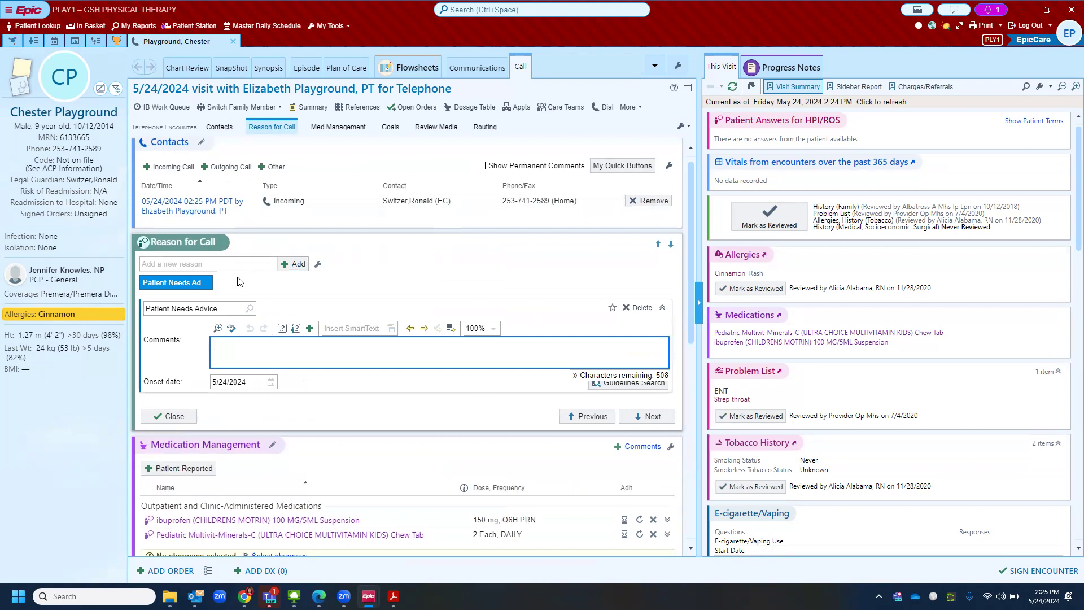
Add the comment P2P to the Patient Needs Advice reason and close the editor
{"action": "left_click", "coordinate": [204, 285]}
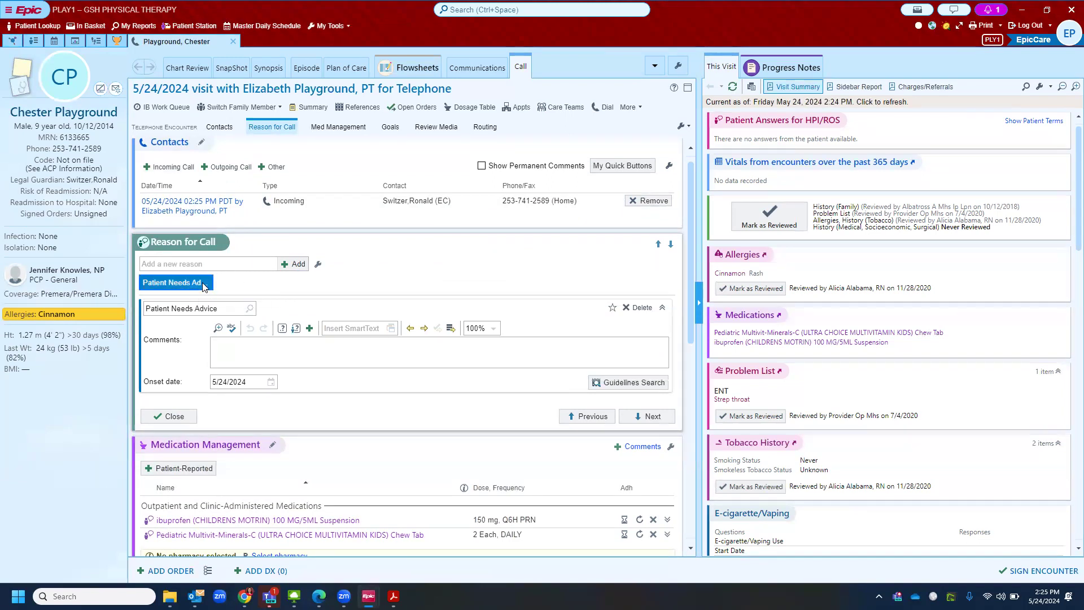
{"action": "left_click", "coordinate": [204, 286]}
{"action": "left_click", "coordinate": [204, 285]}
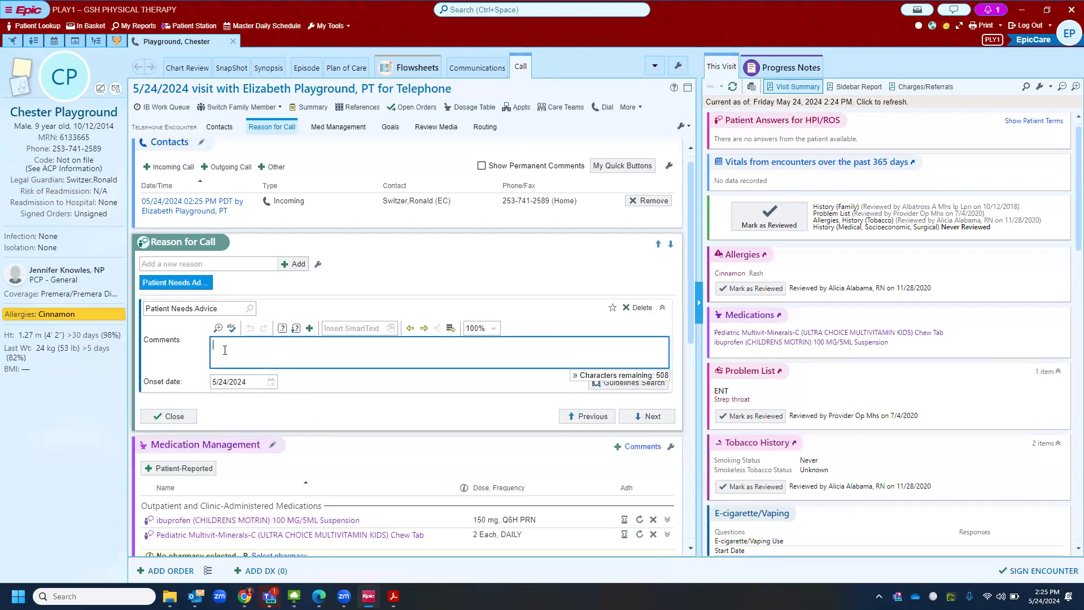
{"action": "type", "text": "P2P"}
{"action": "left_click", "coordinate": [175, 417]}
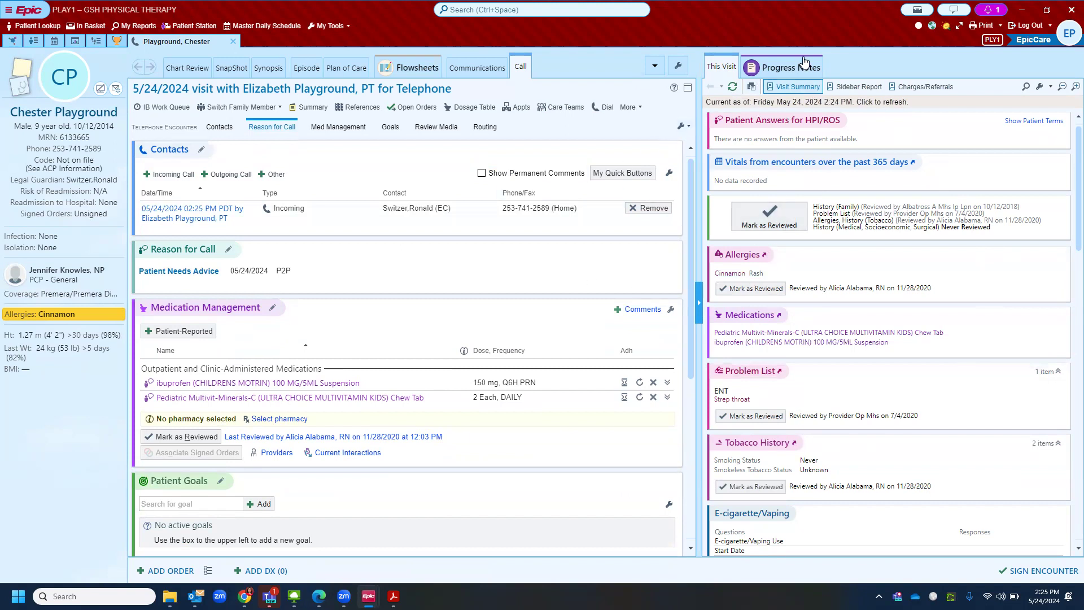
Write the placeholder progress note 'Lkjhdfal;sjdfds;' and accept it
{"action": "left_click", "coordinate": [772, 68]}
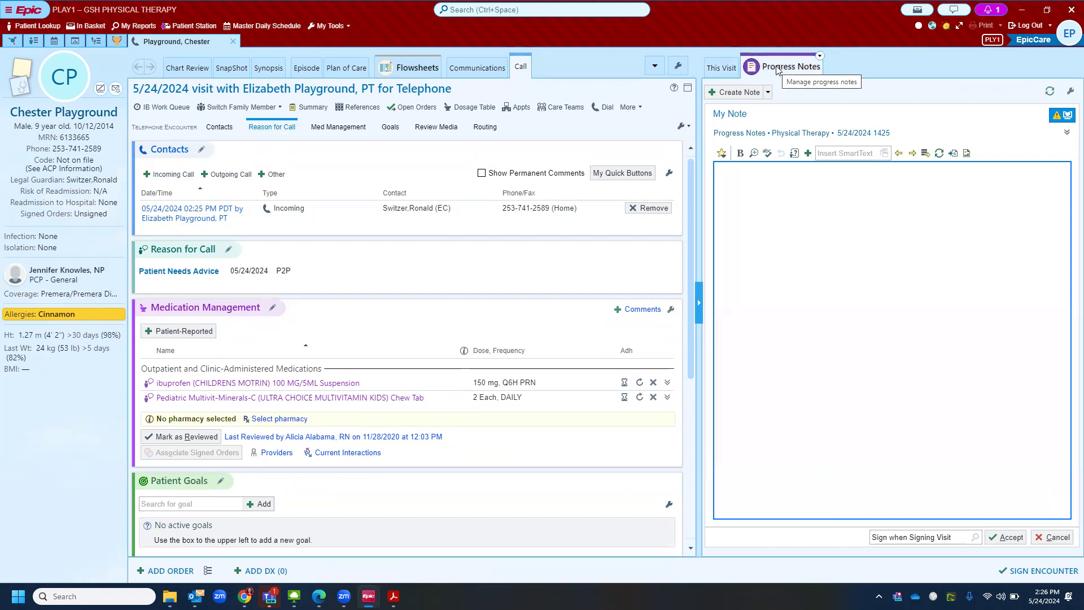
{"action": "type", "text": "Lkjhdfal;sjdfds;"}
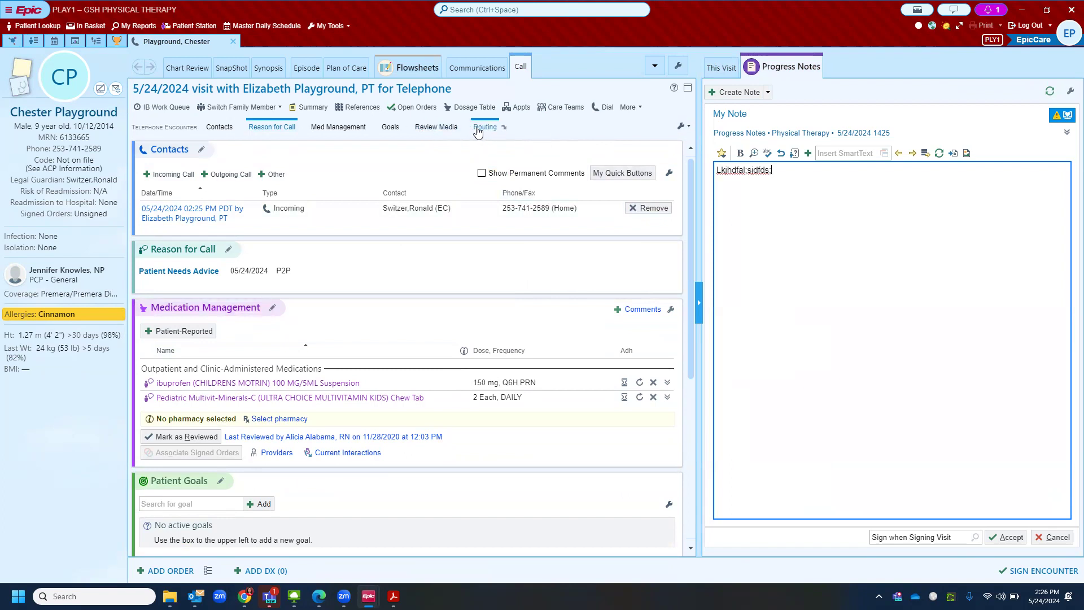
{"action": "left_click", "coordinate": [1007, 538]}
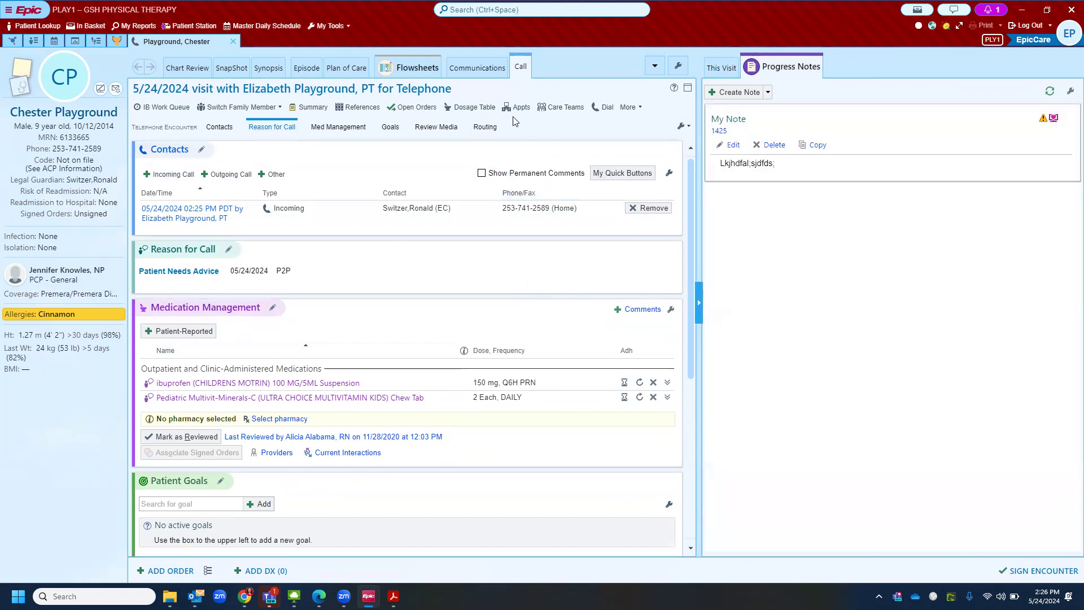
{"action": "left_click", "coordinate": [487, 127]}
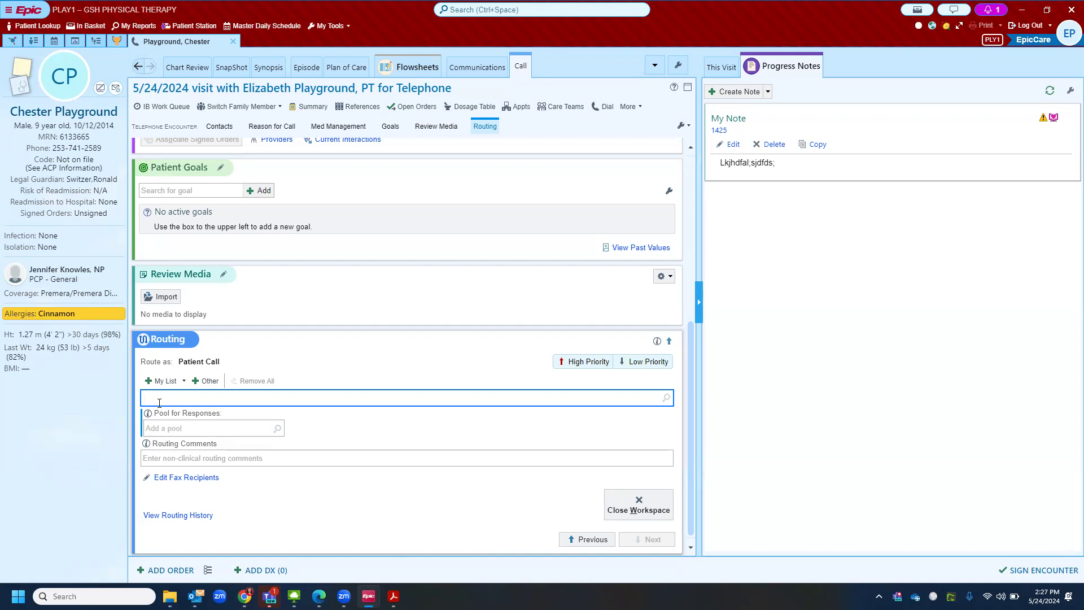
Add the MD as the Patient Call routing recipient by provider code, leaving comments empty
{"action": "type", "text": "p9999"}
{"action": "key", "text": "Return"}
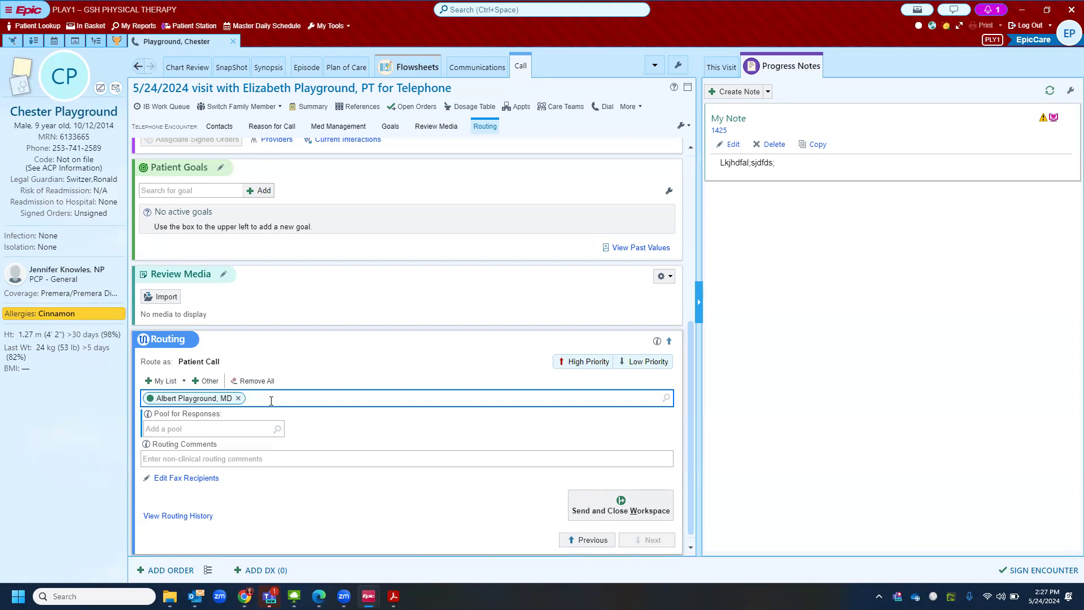
{"action": "left_click", "coordinate": [221, 427]}
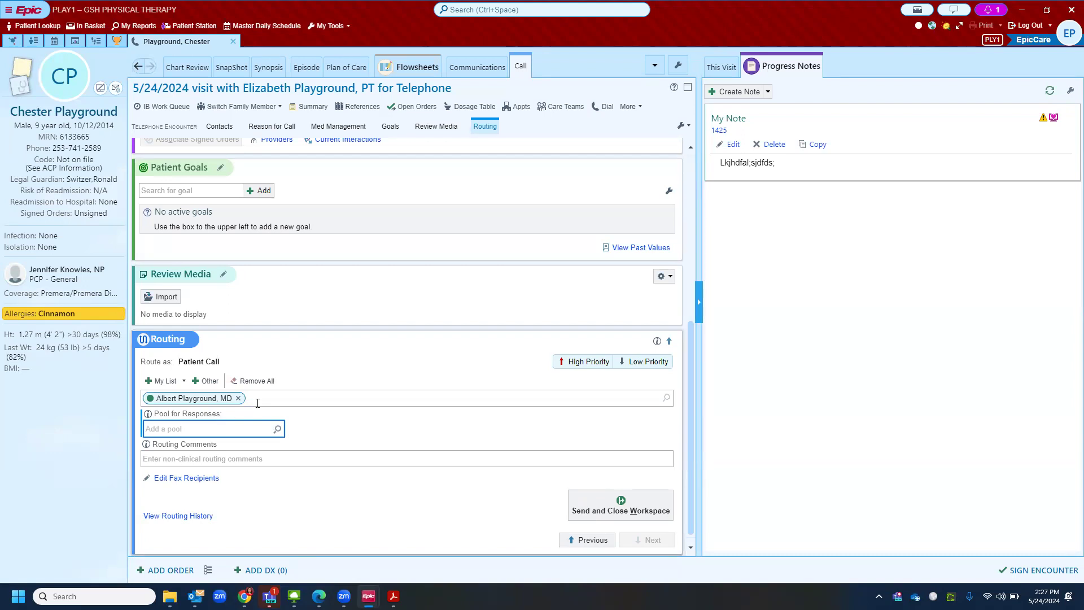
{"action": "left_click", "coordinate": [233, 464]}
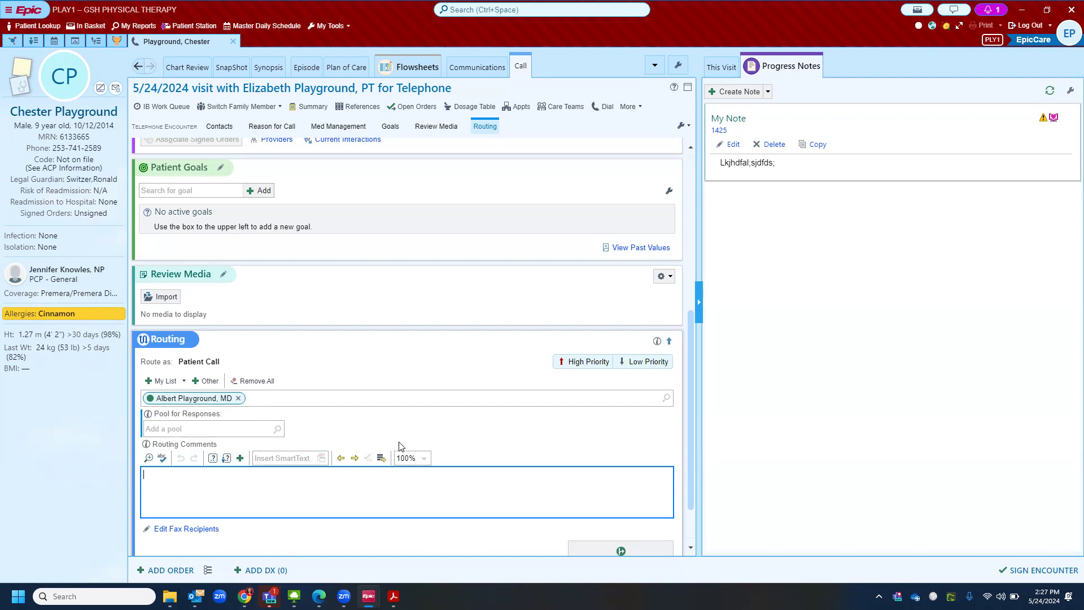
{"action": "left_click", "coordinate": [373, 417]}
{"action": "left_click", "coordinate": [269, 399]}
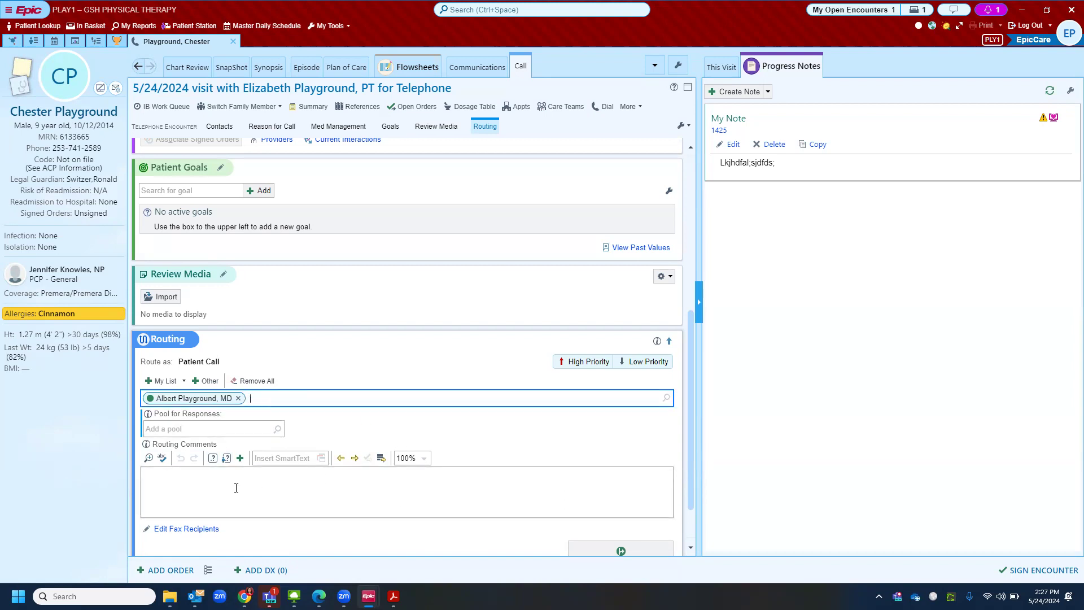
{"action": "scroll", "coordinate": [236, 488], "scroll_direction": "down", "scroll_amount": 2}
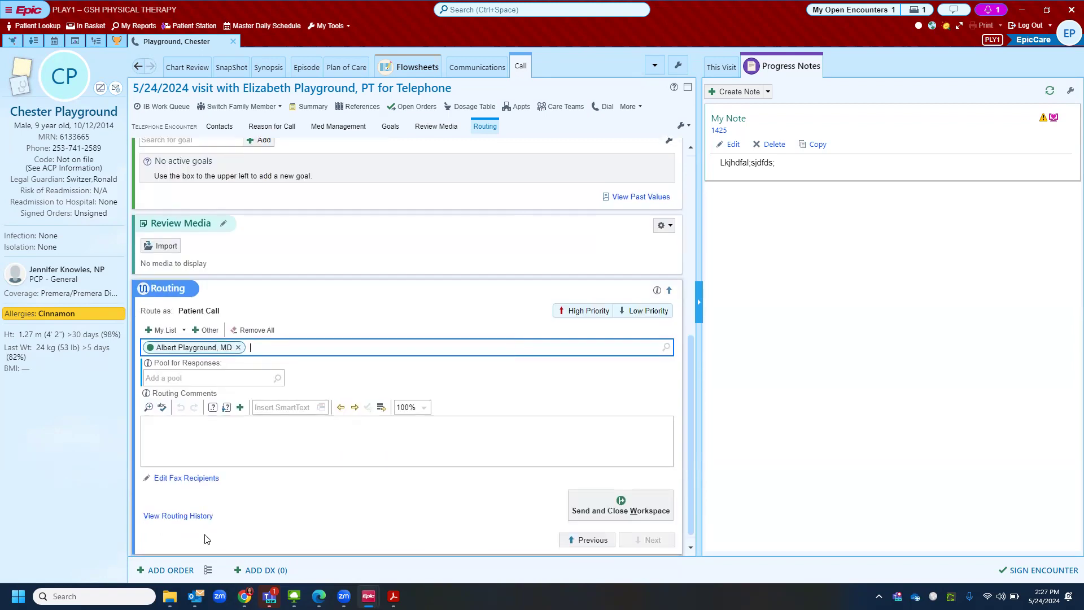
{"action": "left_click", "coordinate": [173, 518]}
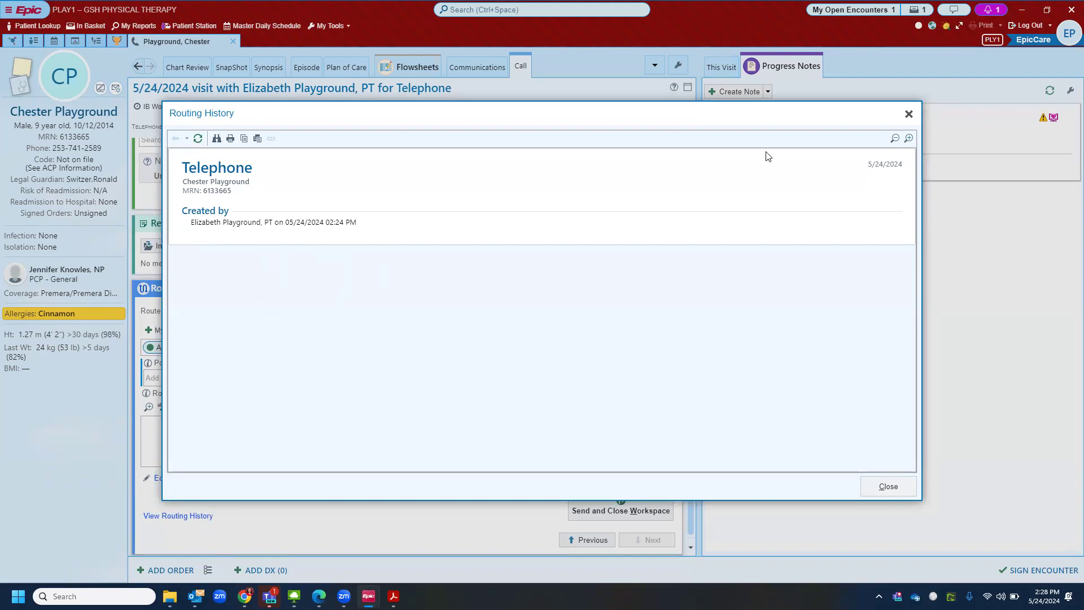
{"action": "left_click", "coordinate": [909, 115]}
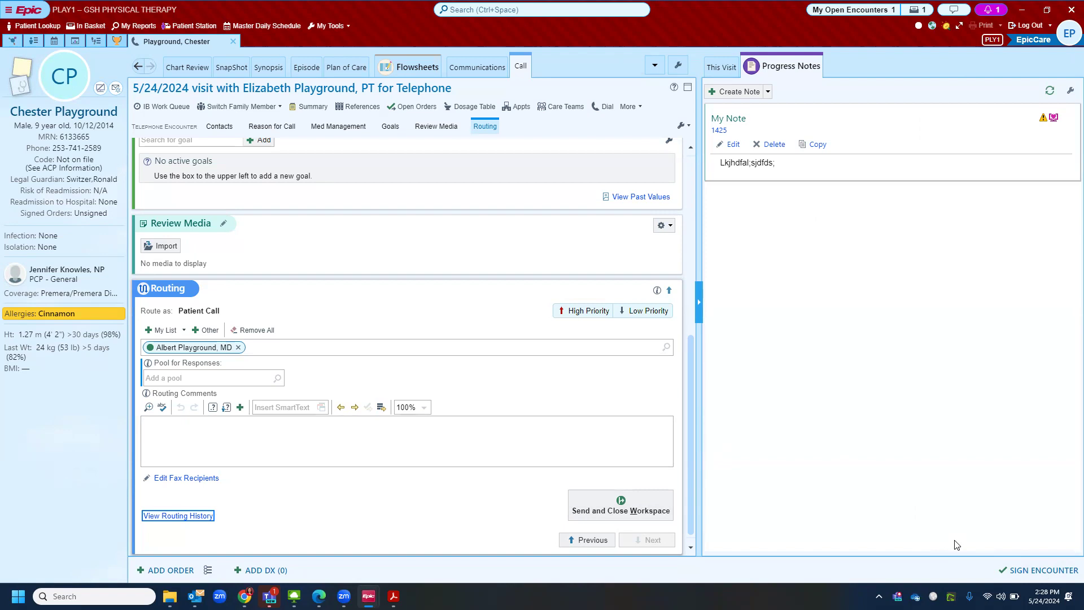
{"action": "left_click", "coordinate": [831, 58]}
Sign the telephone encounter and reopen the patient's chart from Recent Patients
{"action": "left_click", "coordinate": [1027, 570]}
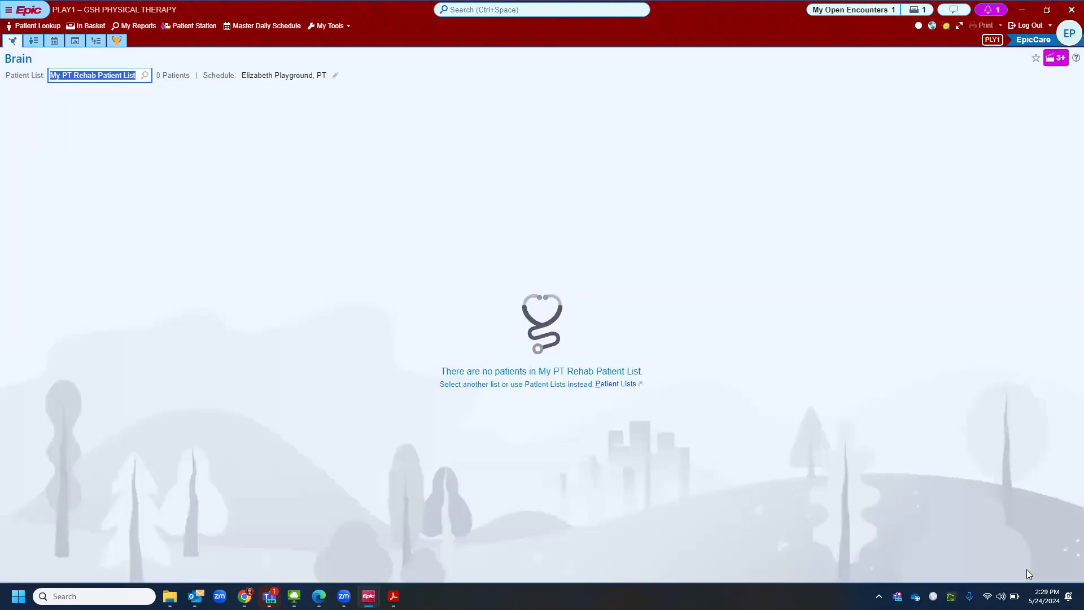
{"action": "left_click", "coordinate": [39, 26]}
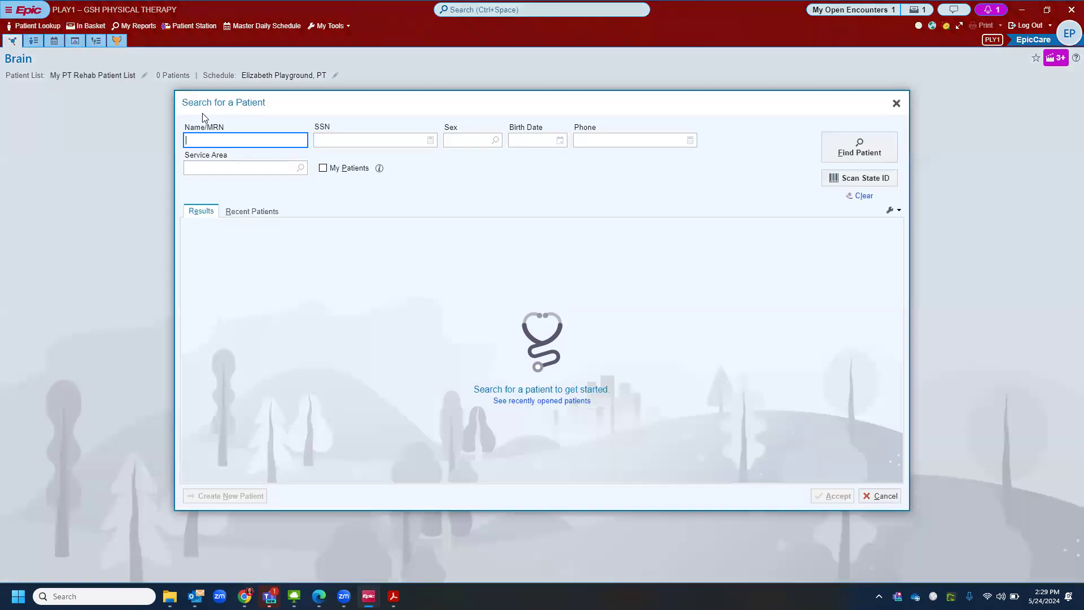
{"action": "left_click", "coordinate": [250, 213]}
{"action": "double_click", "coordinate": [305, 254]}
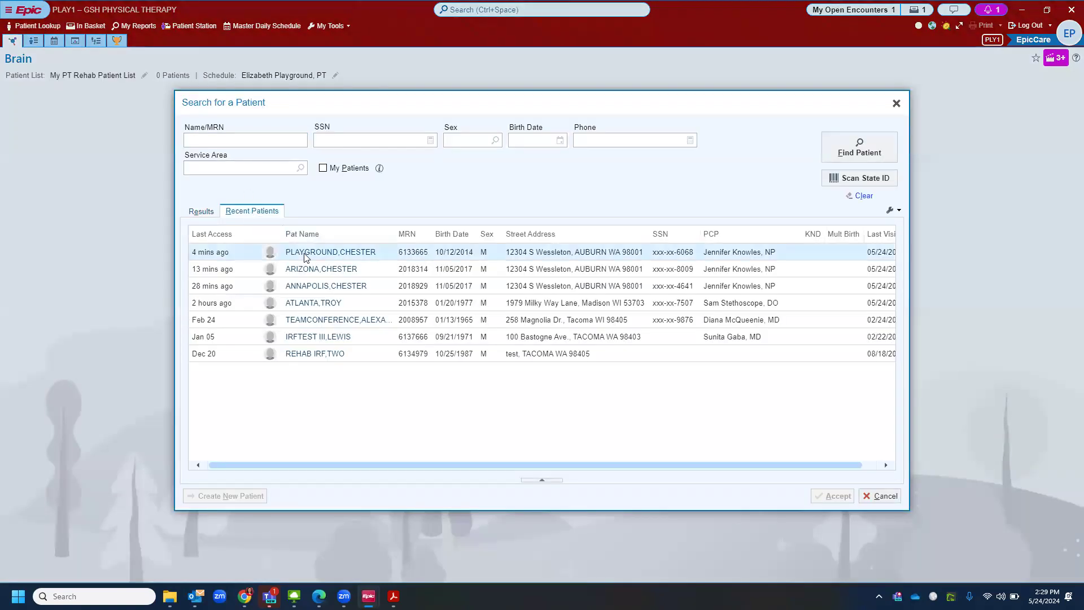
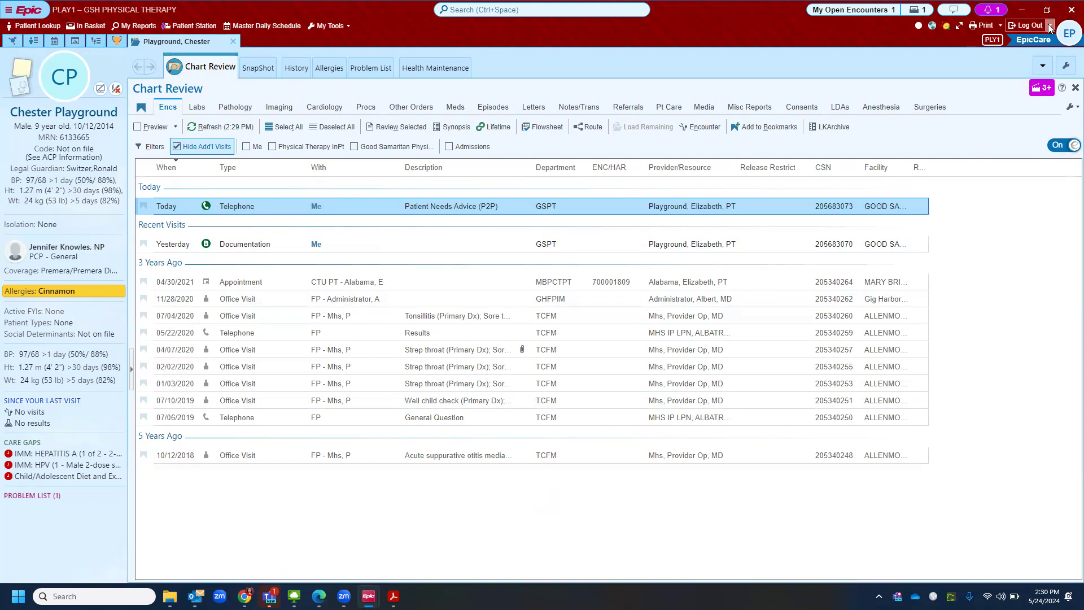
Change the login department context from GSH PHYSICAL THERAPY to GSH PEDIATRICS
{"action": "left_click", "coordinate": [1048, 28]}
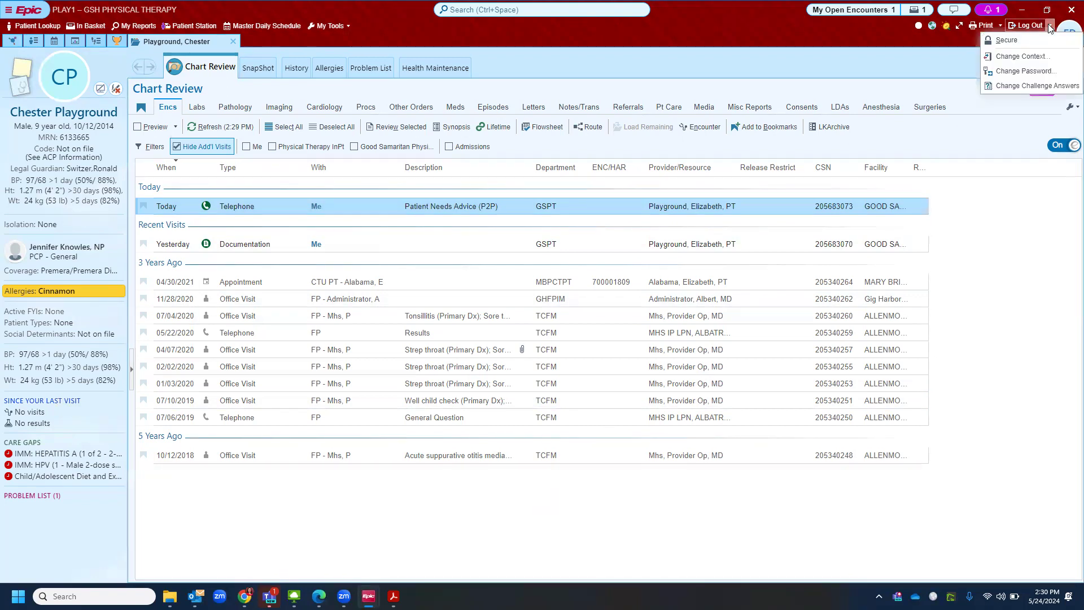
{"action": "left_click", "coordinate": [1035, 56]}
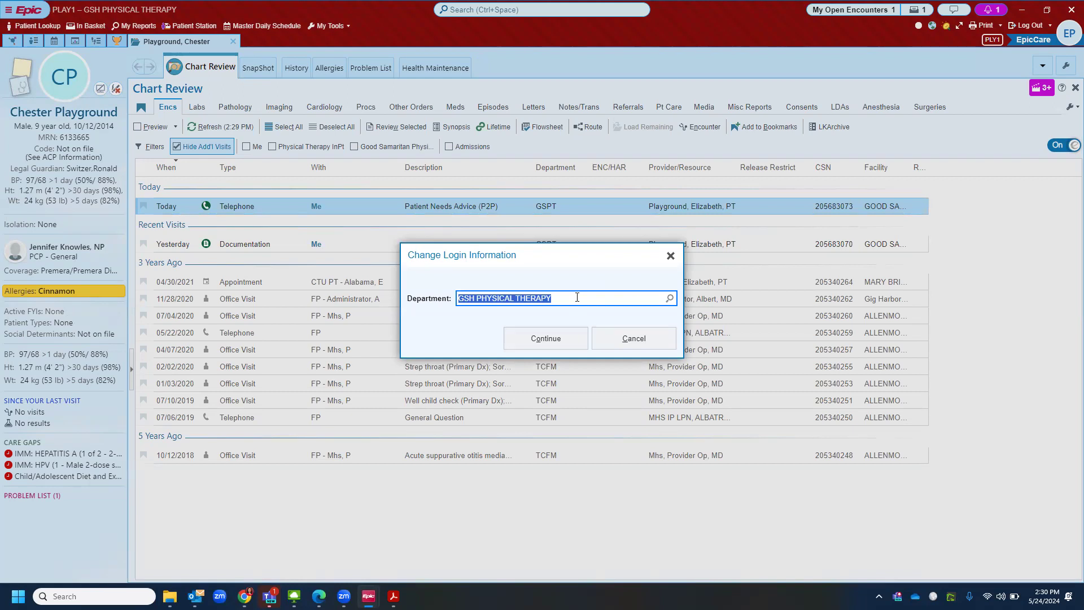
{"action": "left_click", "coordinate": [667, 300]}
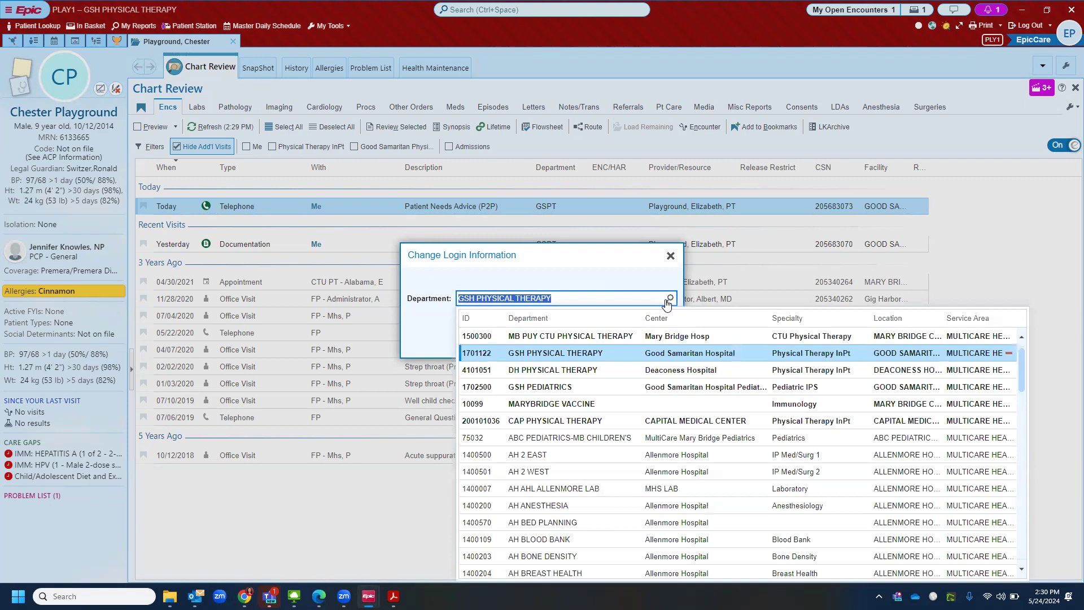
{"action": "left_click", "coordinate": [561, 388]}
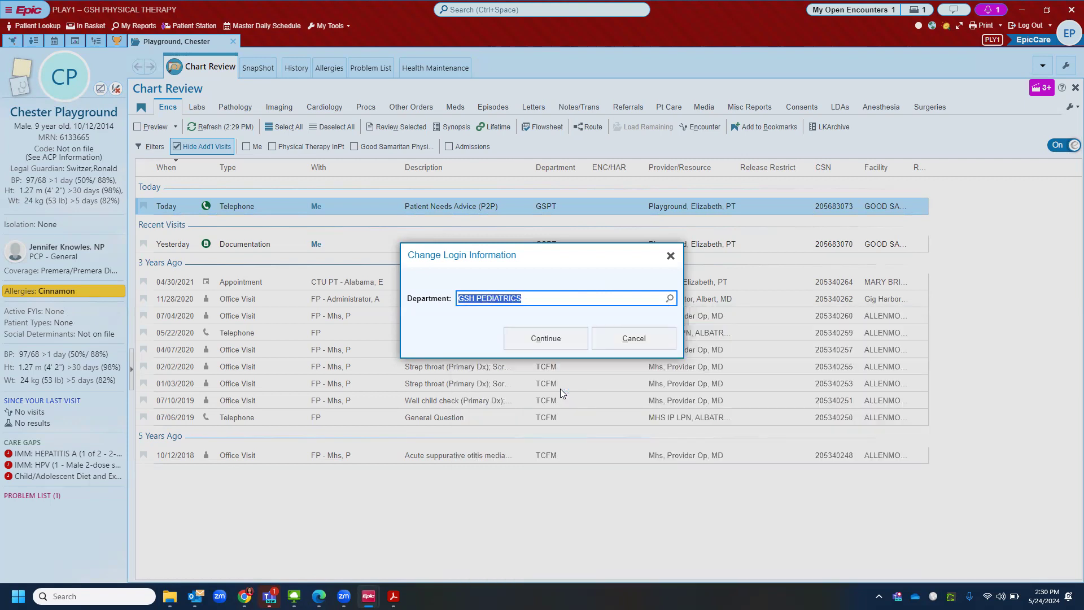
{"action": "left_click", "coordinate": [539, 339]}
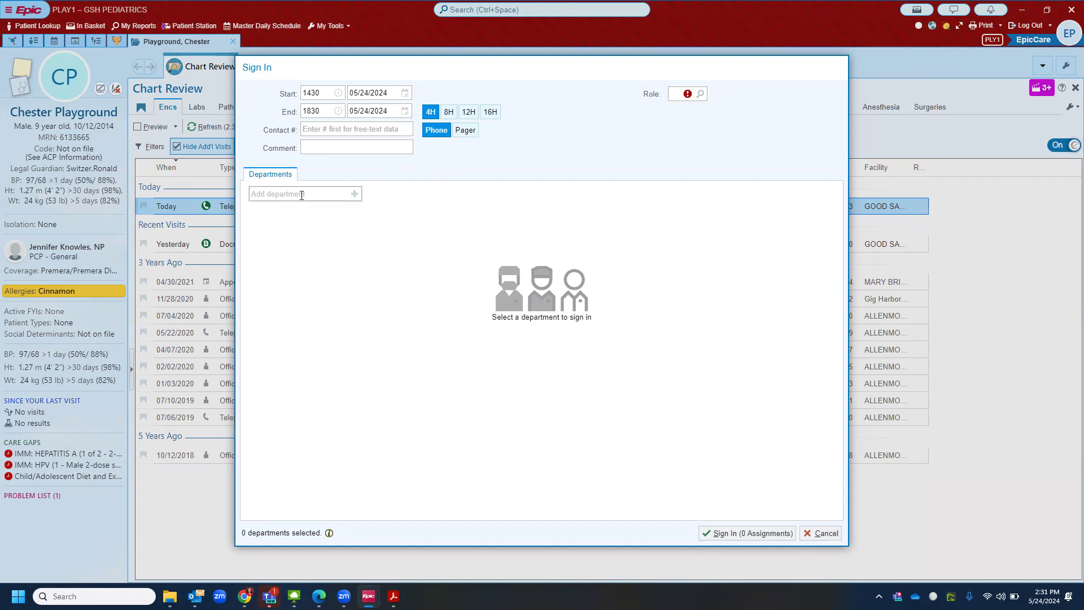
Cancel the Sign In dialog to return to the patient's Chart Review encounter list
{"action": "left_click", "coordinate": [823, 533]}
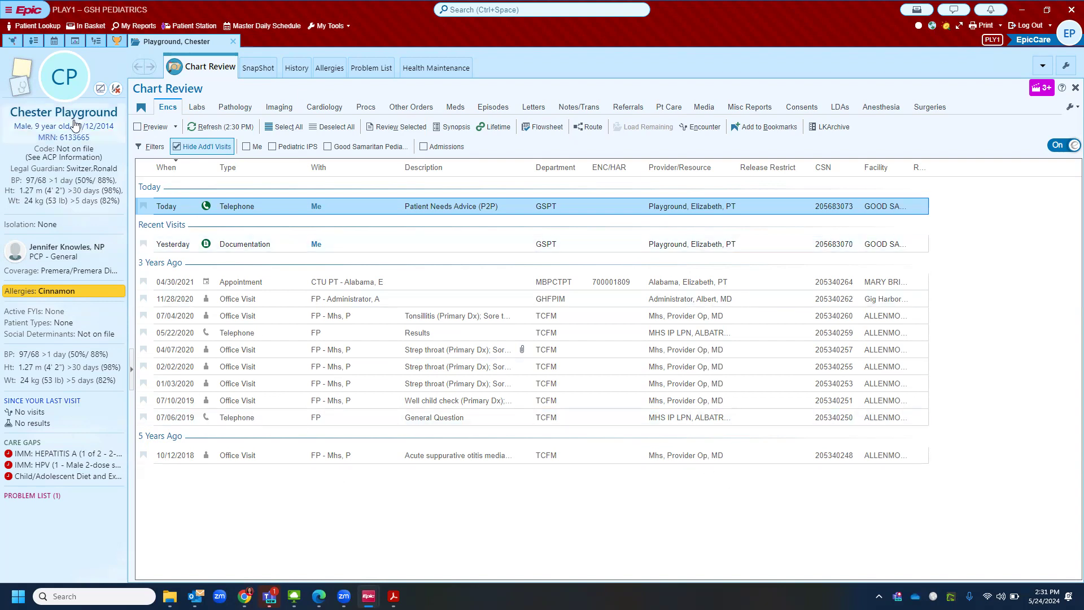
{"action": "mouse_move", "coordinate": [59, 135]}
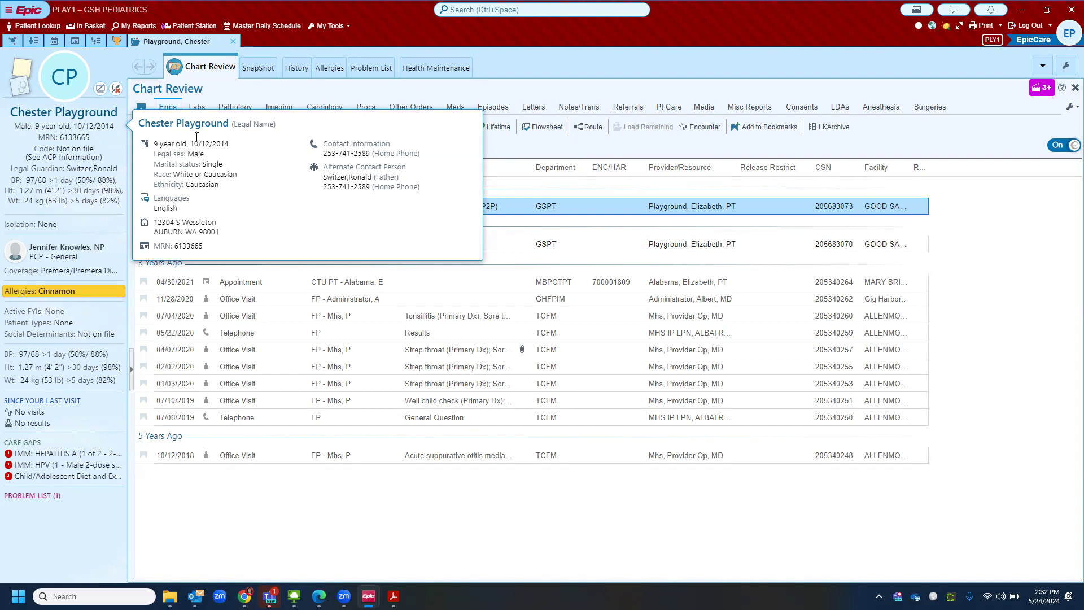
Open the patient's Demographics activity from the name in the storyboard
{"action": "left_click", "coordinate": [91, 110]}
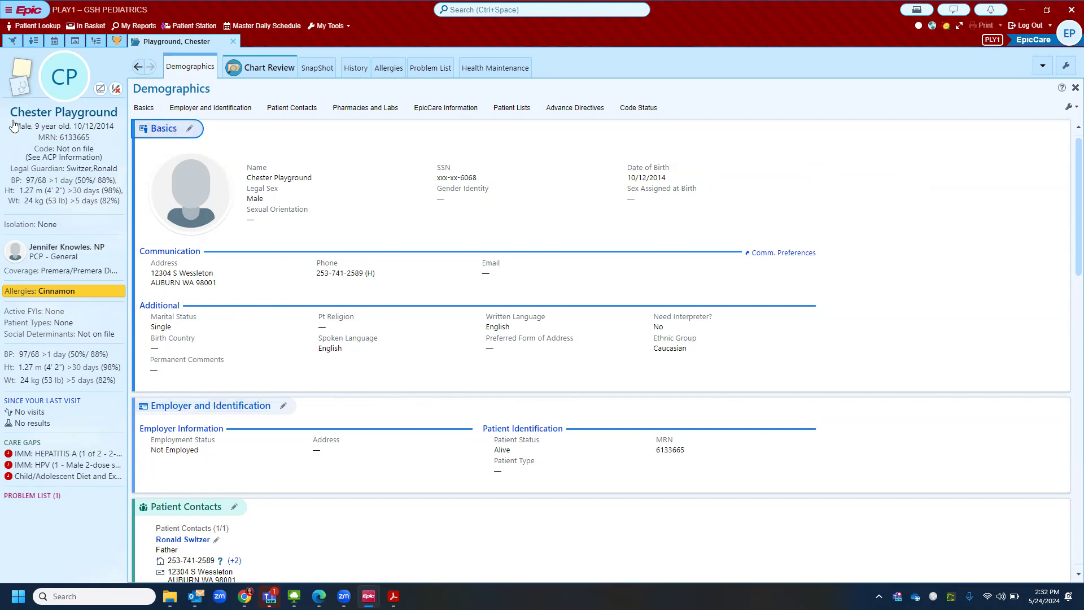
Make the Basics demographics editable, select the empty Permanent Comments box, and dismiss the patient info card
{"action": "mouse_move", "coordinate": [64, 115]}
{"action": "left_click", "coordinate": [190, 130]}
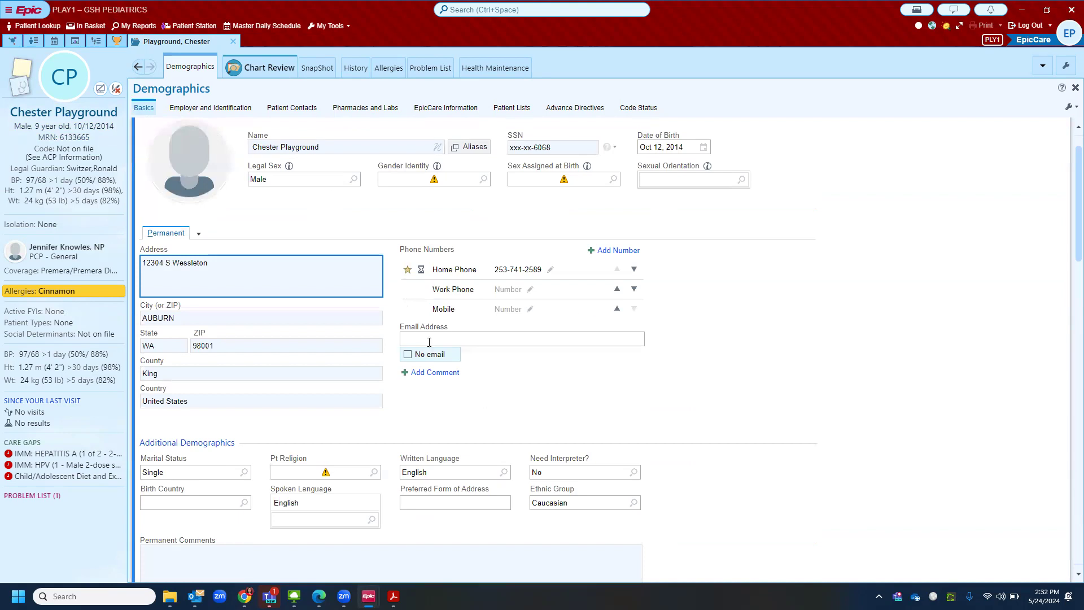
{"action": "scroll", "coordinate": [424, 528], "scroll_direction": "down", "scroll_amount": 3}
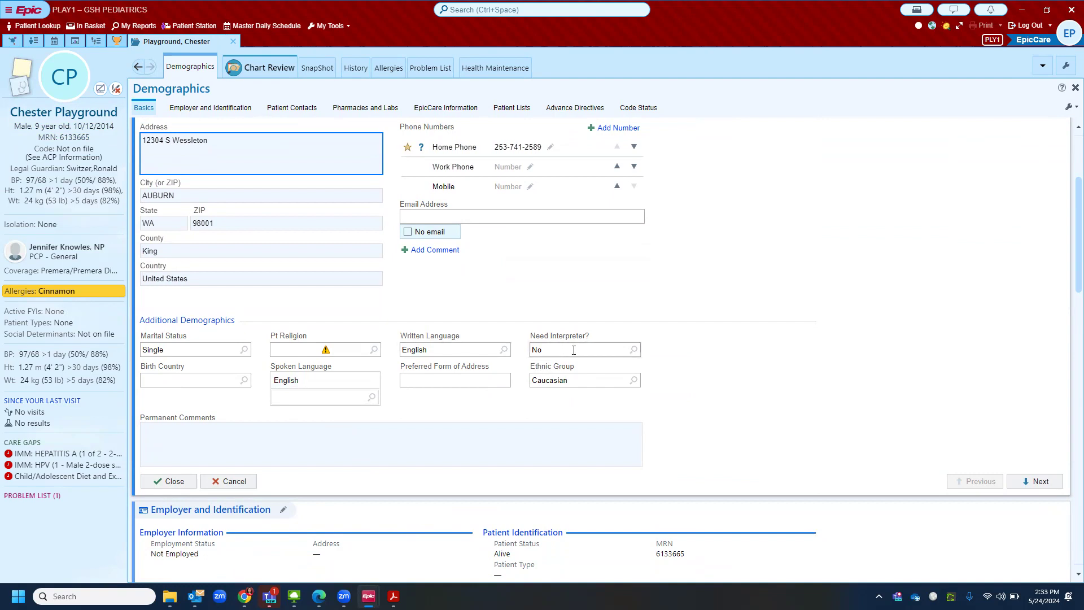
{"action": "left_click", "coordinate": [192, 428]}
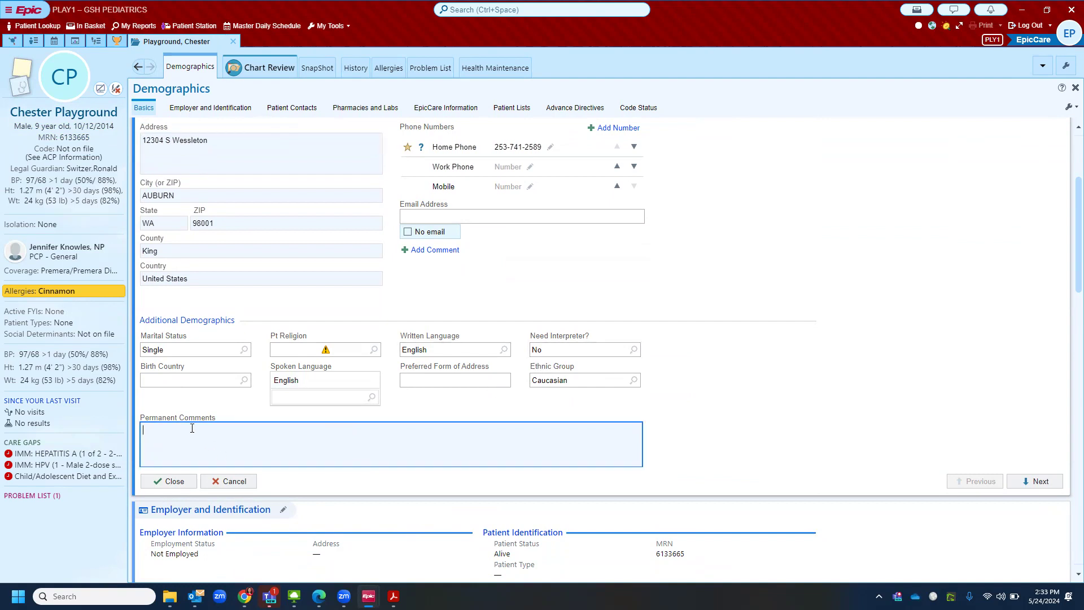
{"action": "left_click_drag", "start_coordinate": [192, 428], "coordinate": [194, 440]}
{"action": "left_click", "coordinate": [193, 437]}
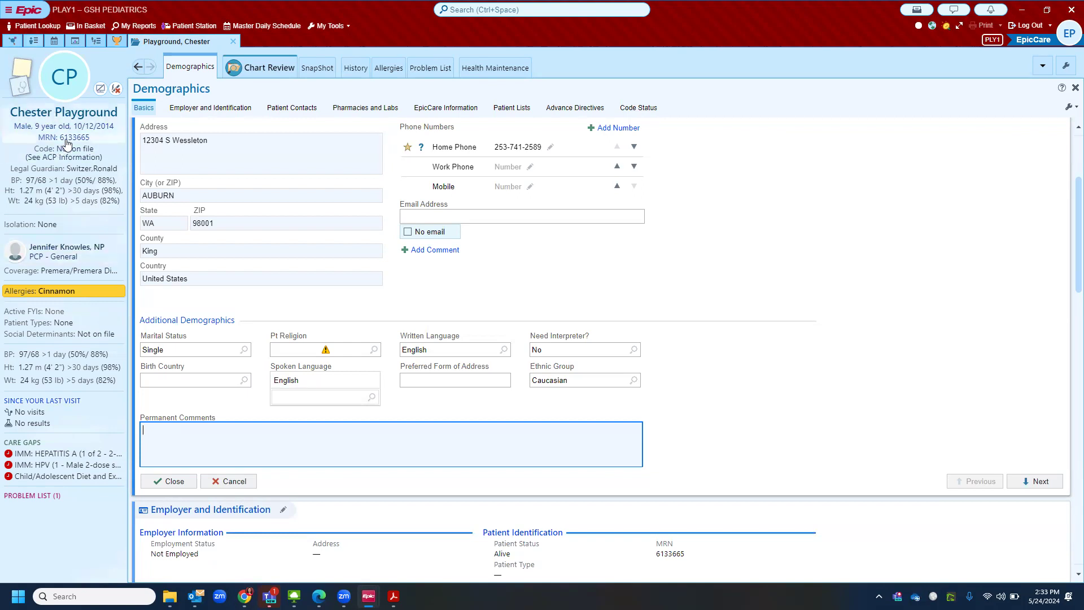
{"action": "mouse_move", "coordinate": [67, 144]}
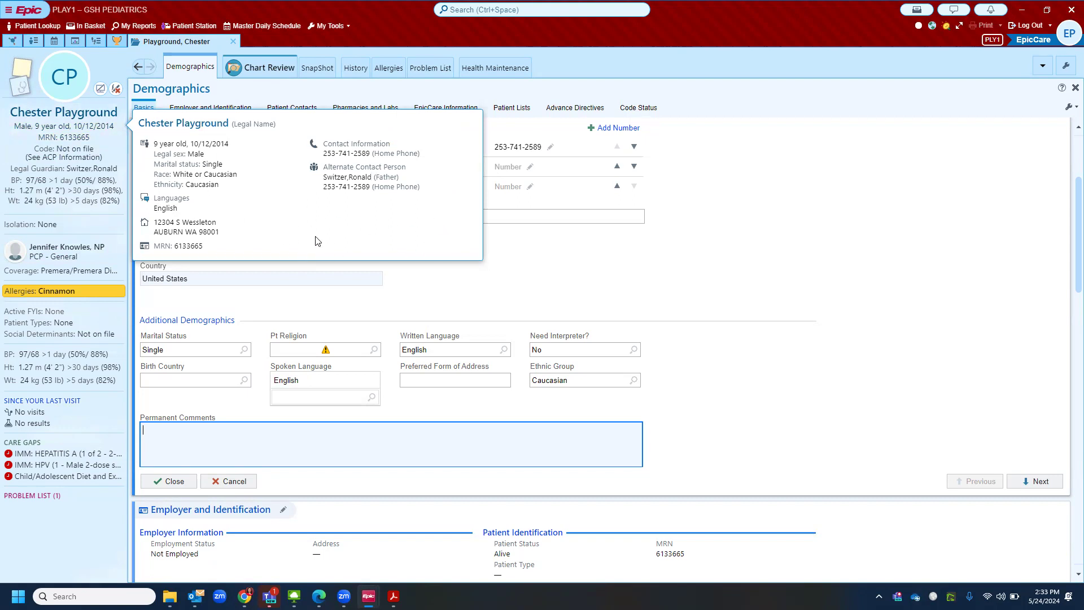
{"action": "left_click", "coordinate": [710, 356]}
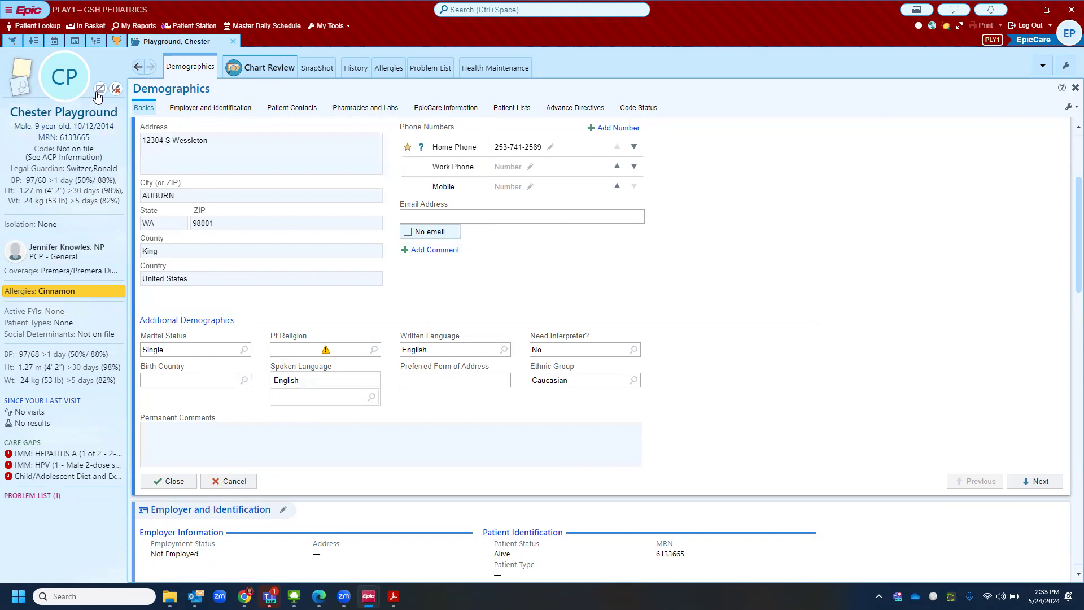
{"action": "mouse_move", "coordinate": [98, 96]}
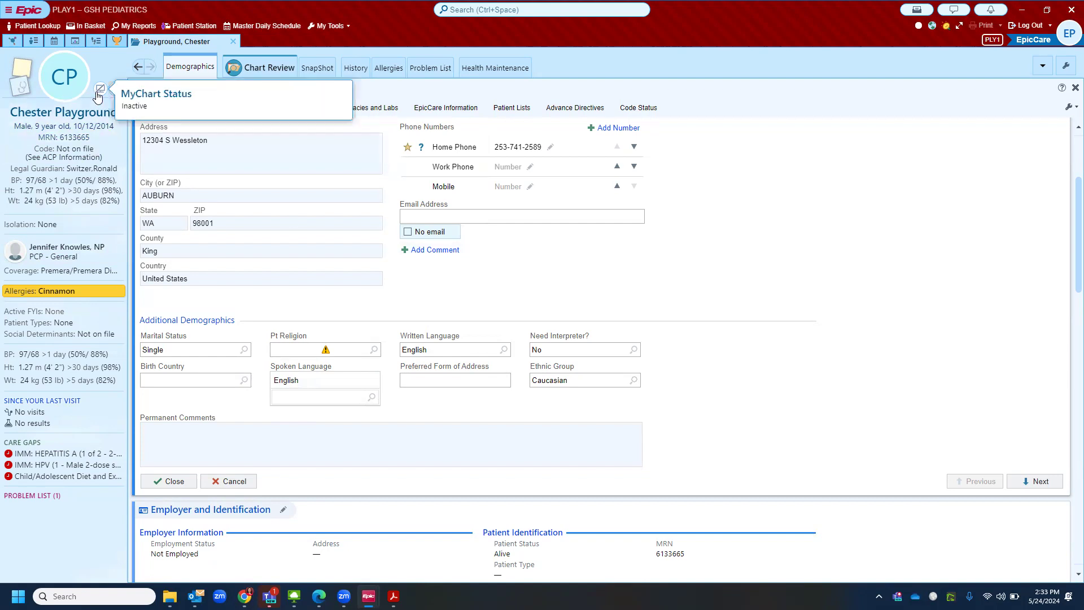
Add a personal sticky note reading 'parents only speak' and close it
{"action": "left_click", "coordinate": [18, 68]}
{"action": "type", "text": "pare"}
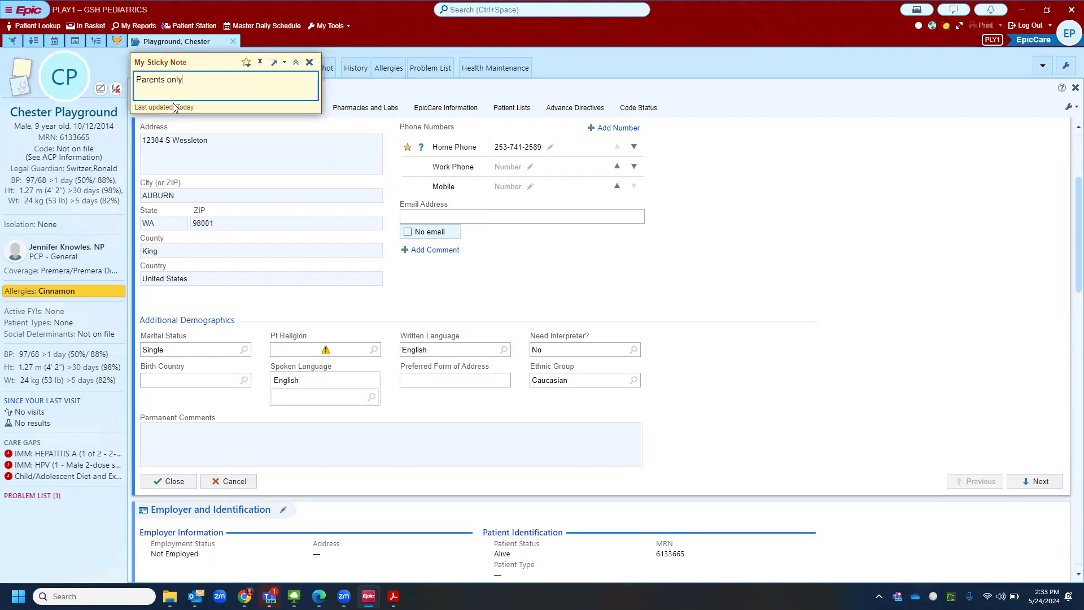
{"action": "type", "text": "nts only speak"}
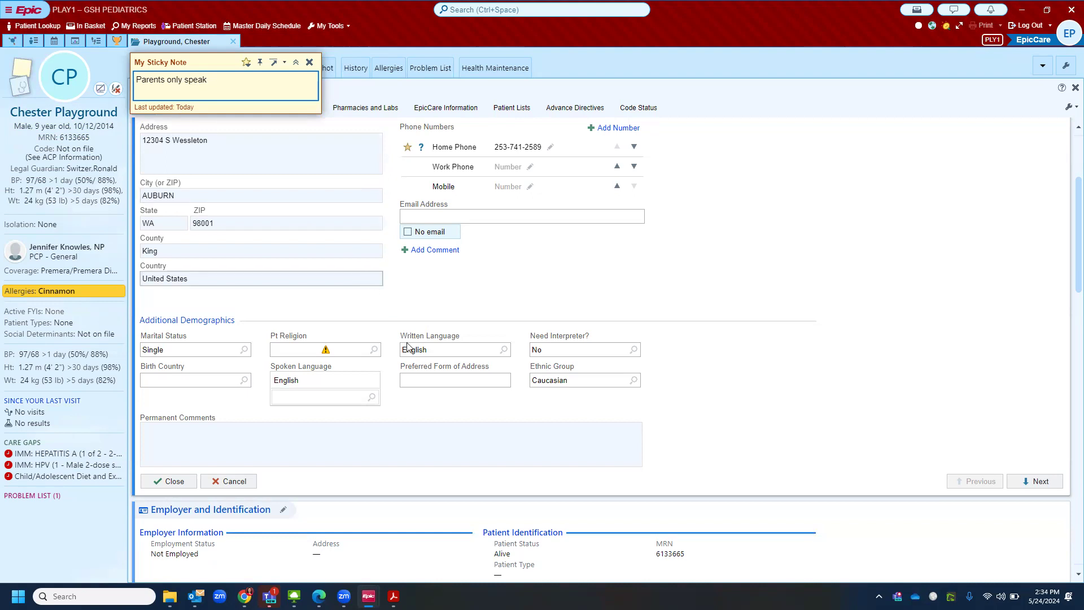
{"action": "left_click", "coordinate": [310, 62]}
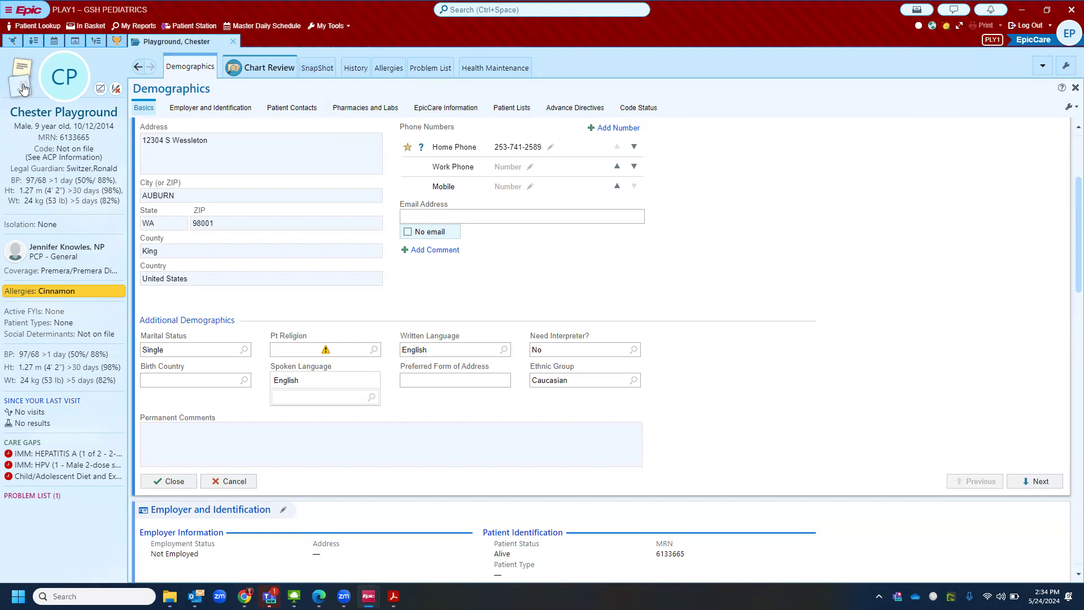
{"action": "mouse_move", "coordinate": [23, 89]}
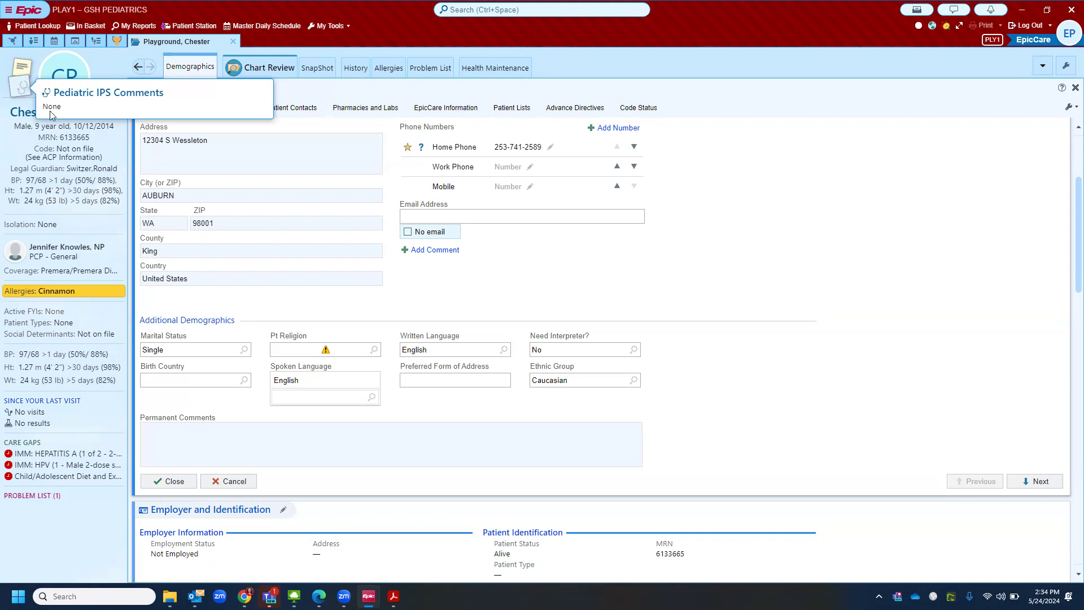
Jump to Patient Contacts via the Legal Guardian link and expand the father's contact details
{"action": "left_click", "coordinate": [98, 172]}
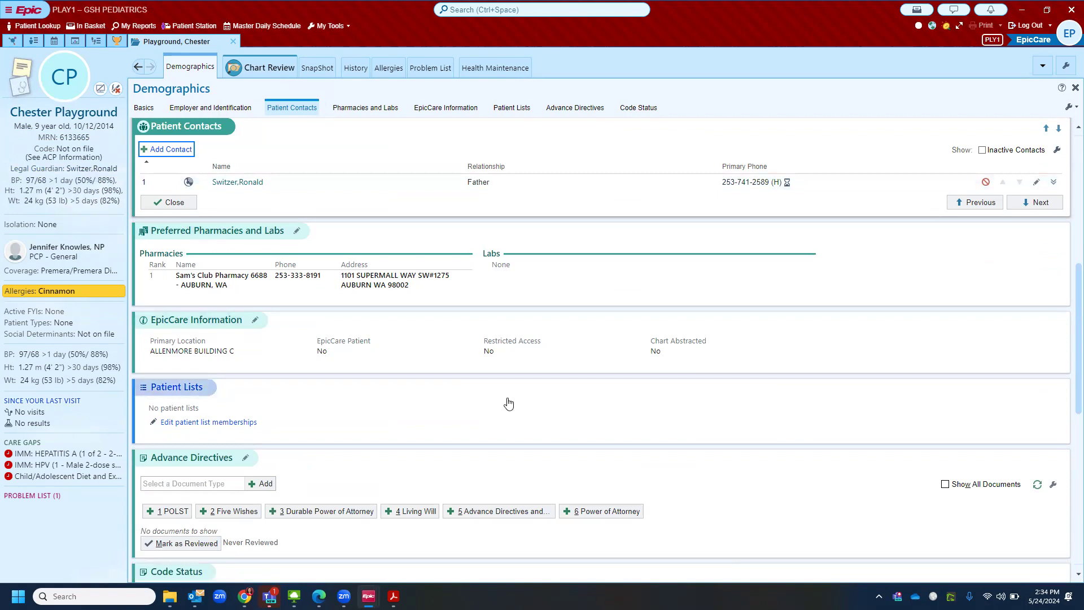
{"action": "scroll", "coordinate": [510, 409], "scroll_direction": "down", "scroll_amount": 2}
{"action": "scroll", "coordinate": [509, 405], "scroll_direction": "up", "scroll_amount": 4}
{"action": "scroll", "coordinate": [508, 404], "scroll_direction": "up", "scroll_amount": 1}
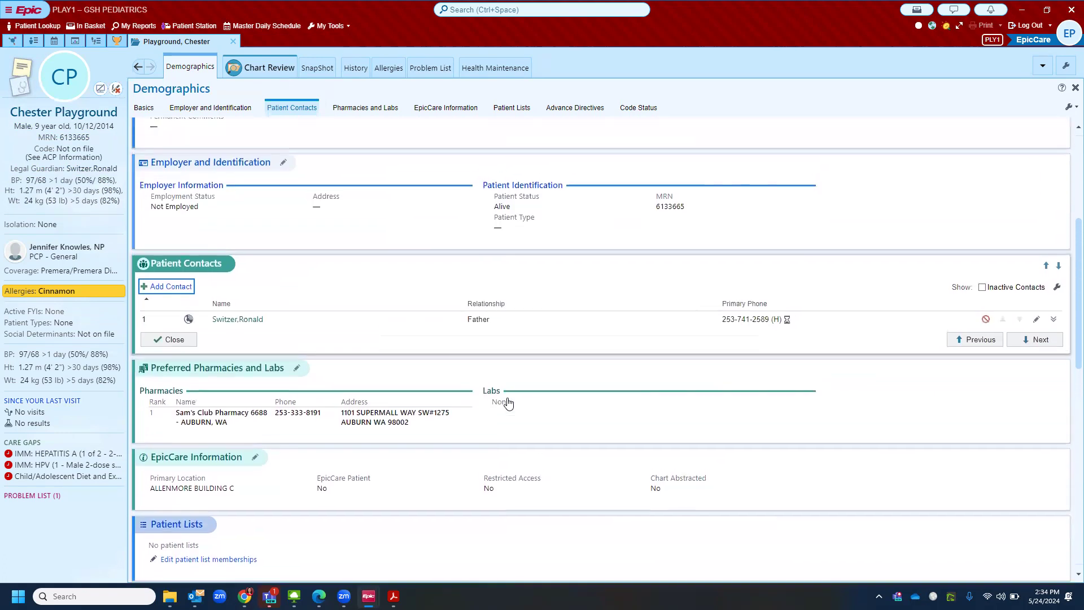
{"action": "scroll", "coordinate": [508, 400], "scroll_direction": "up", "scroll_amount": 4}
{"action": "scroll", "coordinate": [508, 397], "scroll_direction": "up", "scroll_amount": 1}
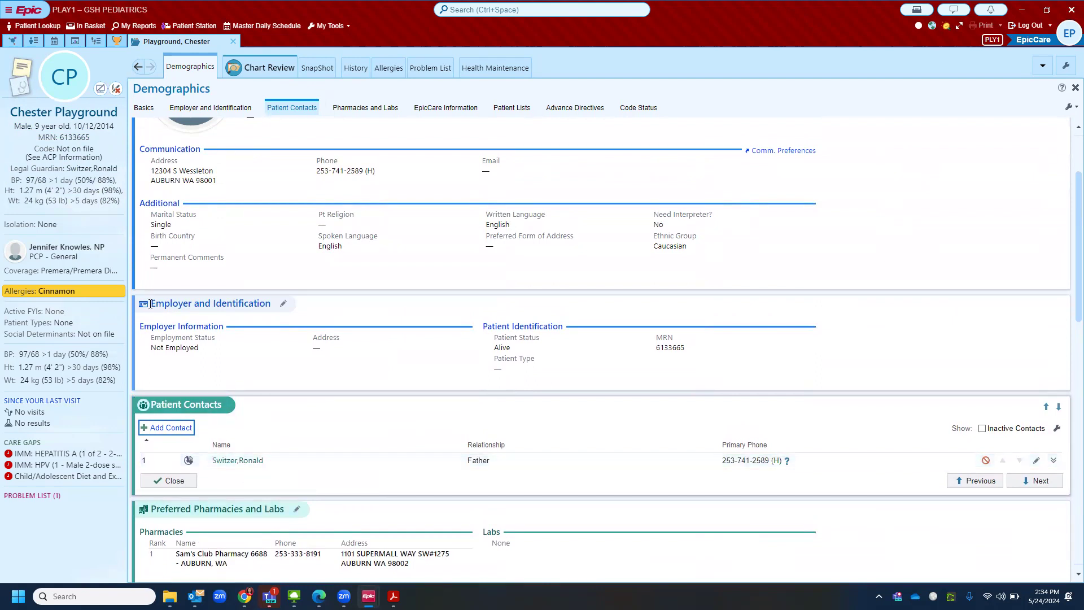
{"action": "mouse_move", "coordinate": [50, 173]}
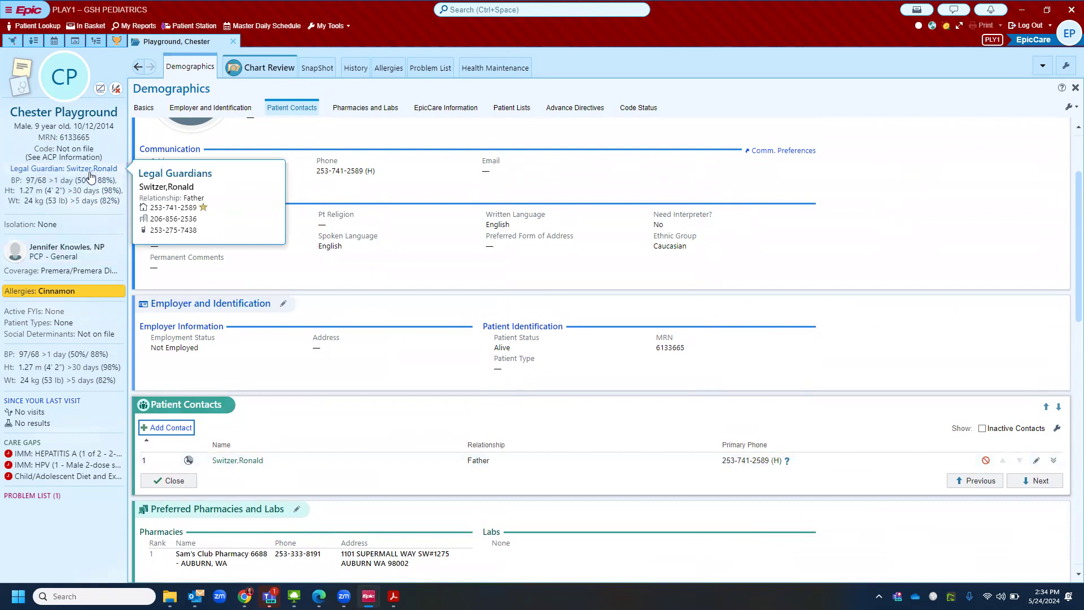
{"action": "mouse_move", "coordinate": [68, 117]}
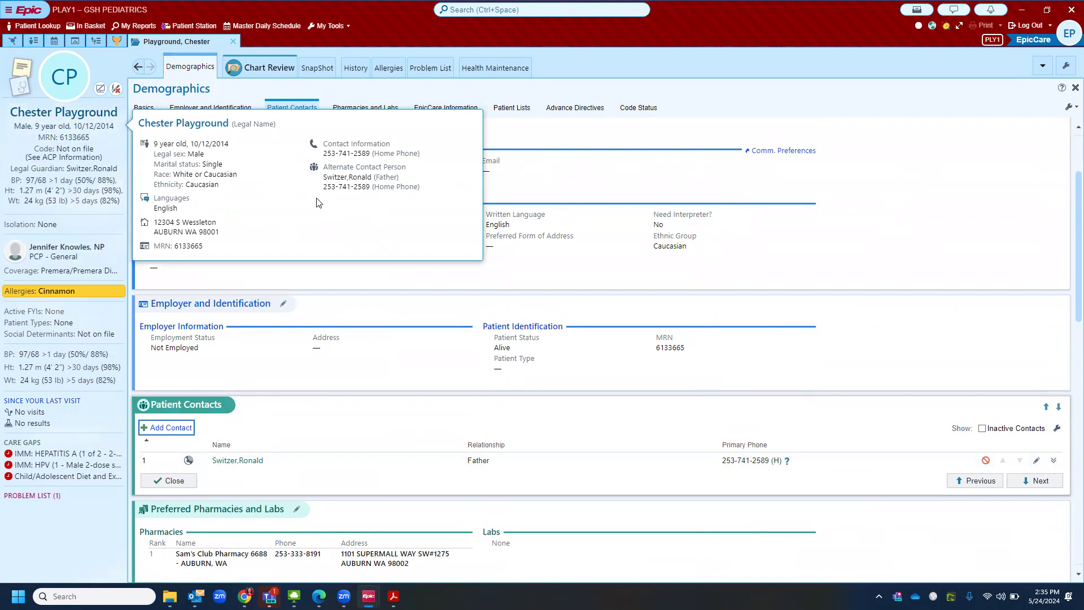
{"action": "left_click", "coordinate": [243, 462]}
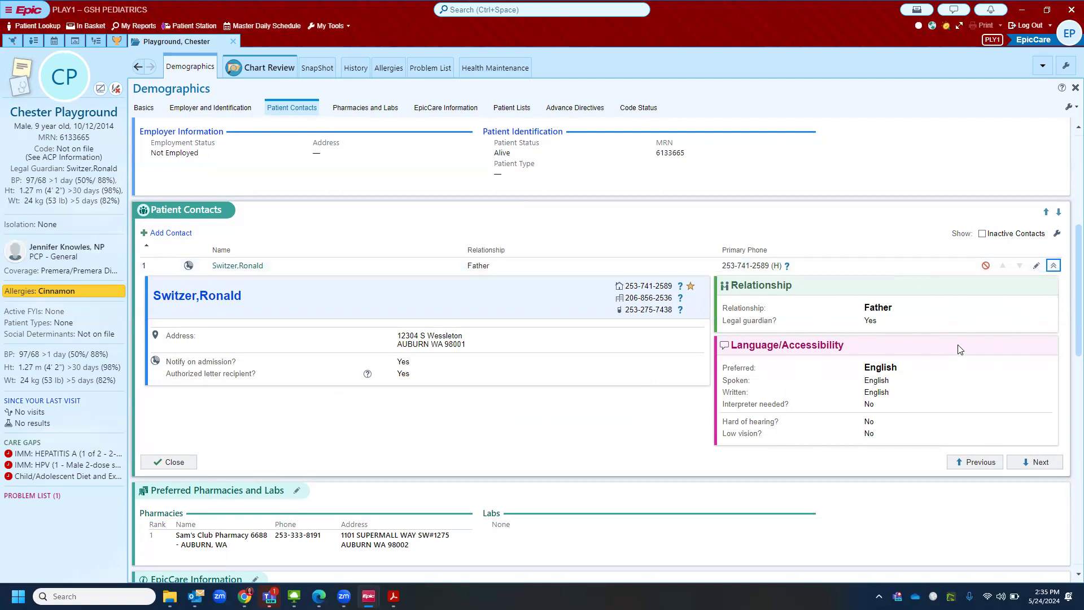
Discard trial edits to the father's language and interpreter fields, then open the GSH PEDIATRICS schedule
{"action": "left_click", "coordinate": [1037, 266]}
{"action": "scroll", "coordinate": [847, 446], "scroll_direction": "down", "scroll_amount": 1}
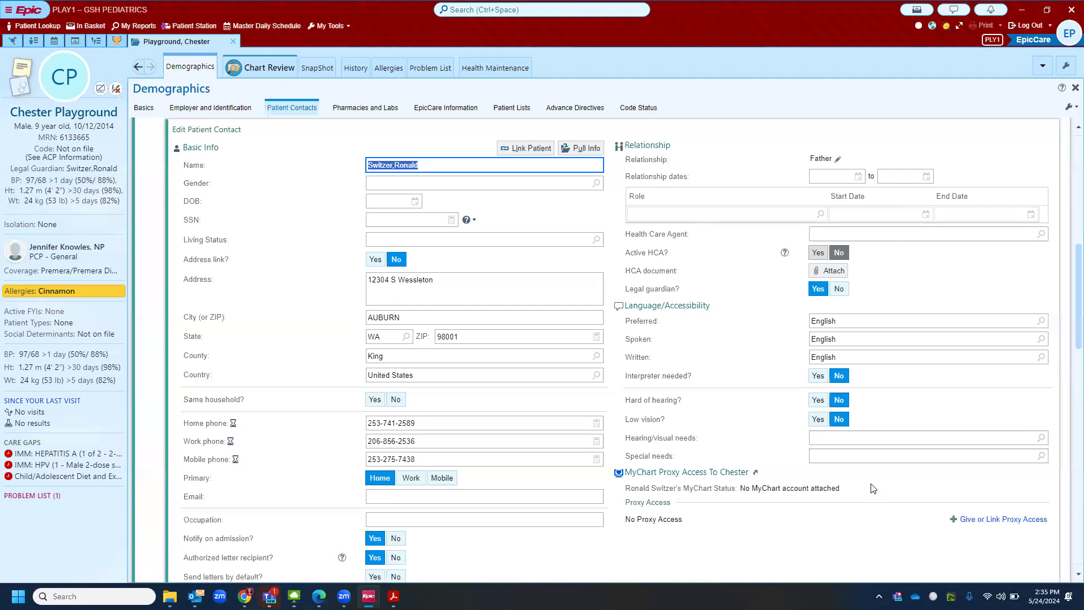
{"action": "left_click", "coordinate": [830, 282]}
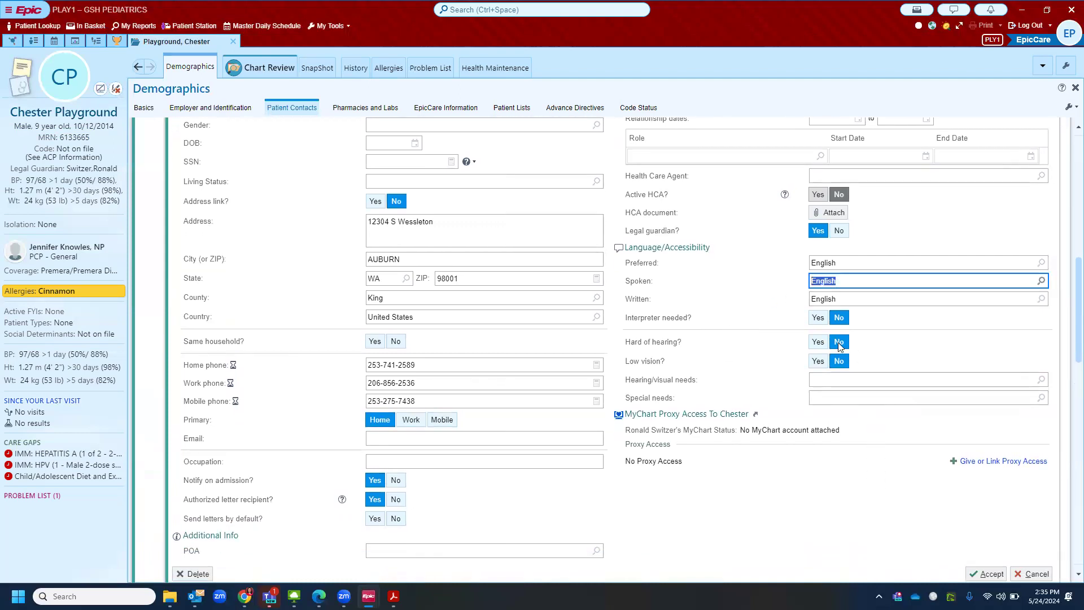
{"action": "left_click", "coordinate": [817, 320]}
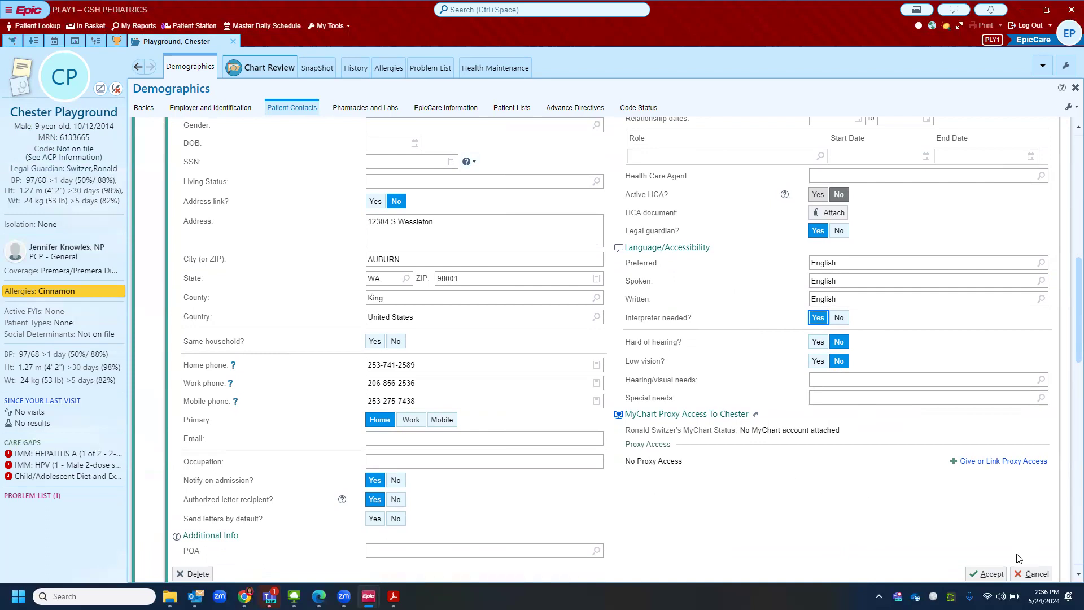
{"action": "left_click", "coordinate": [1028, 574]}
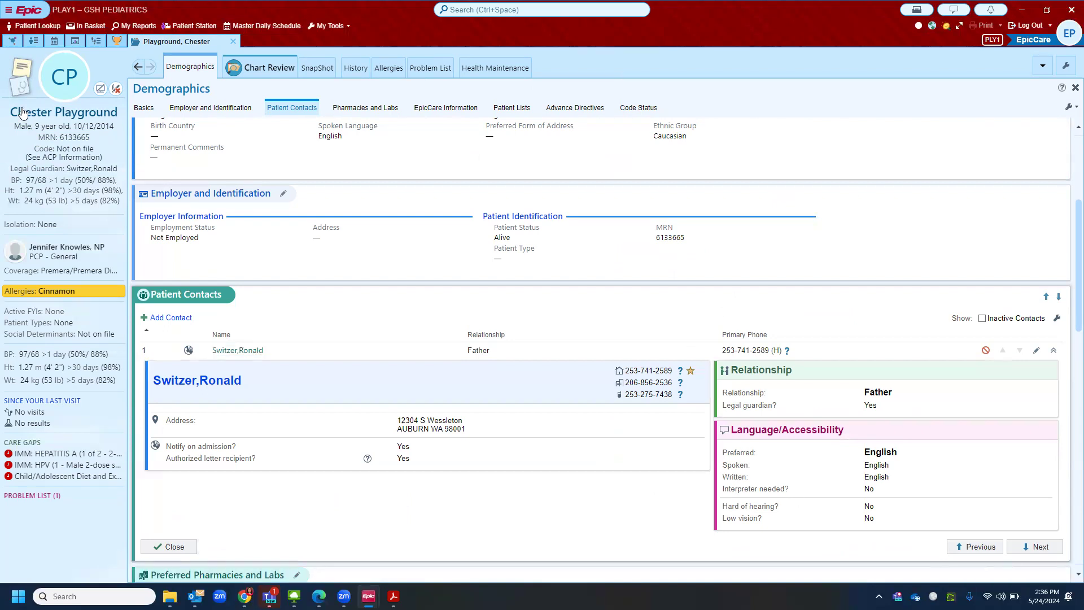
{"action": "left_click", "coordinate": [55, 43]}
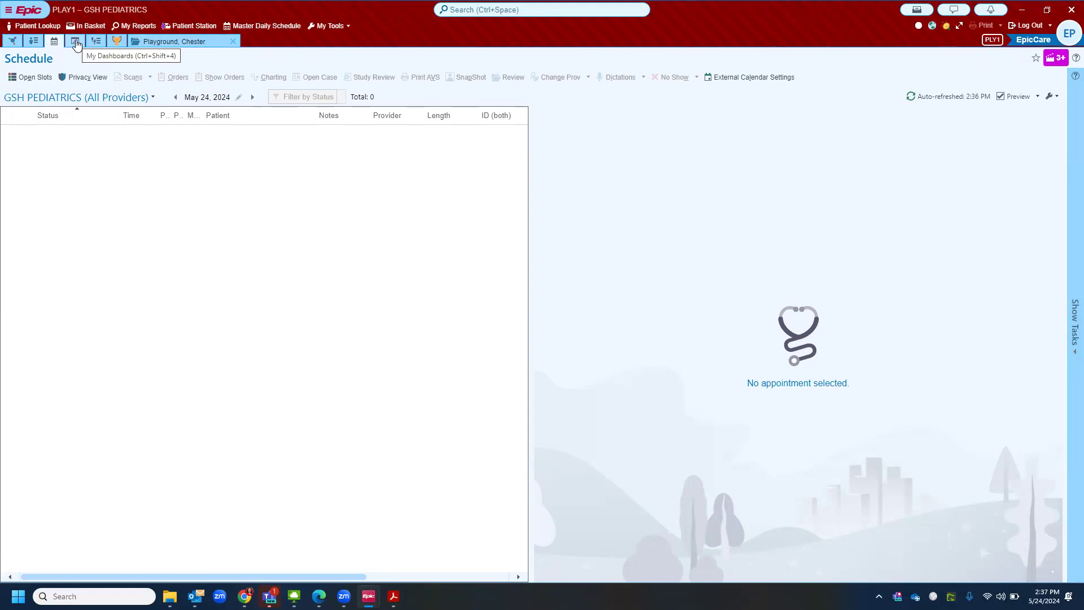
Open the Search for a Patient dialog from Patient Lookup
{"action": "left_click", "coordinate": [34, 32]}
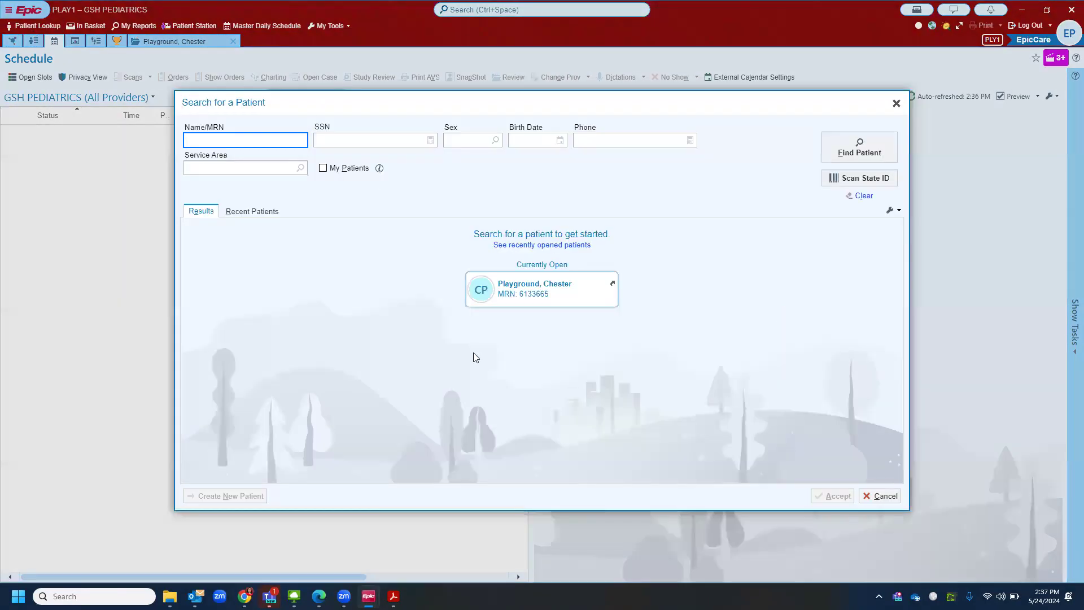
Reopen the patient's chart and include additional visits, such as the 10/12/2018 Registration, in Encounters
{"action": "left_click", "coordinate": [546, 293]}
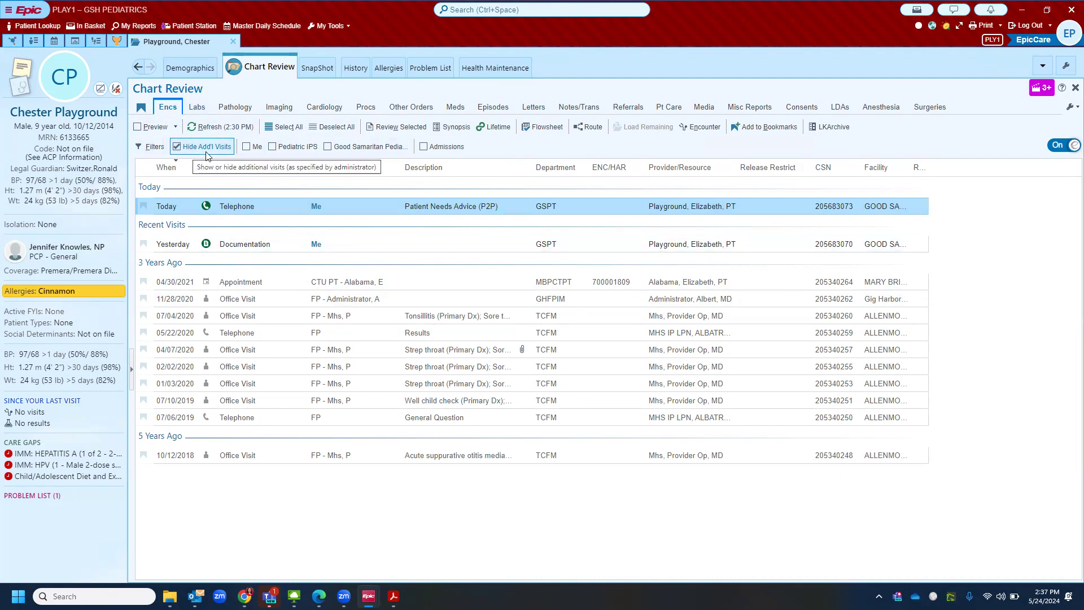
{"action": "left_click", "coordinate": [176, 148]}
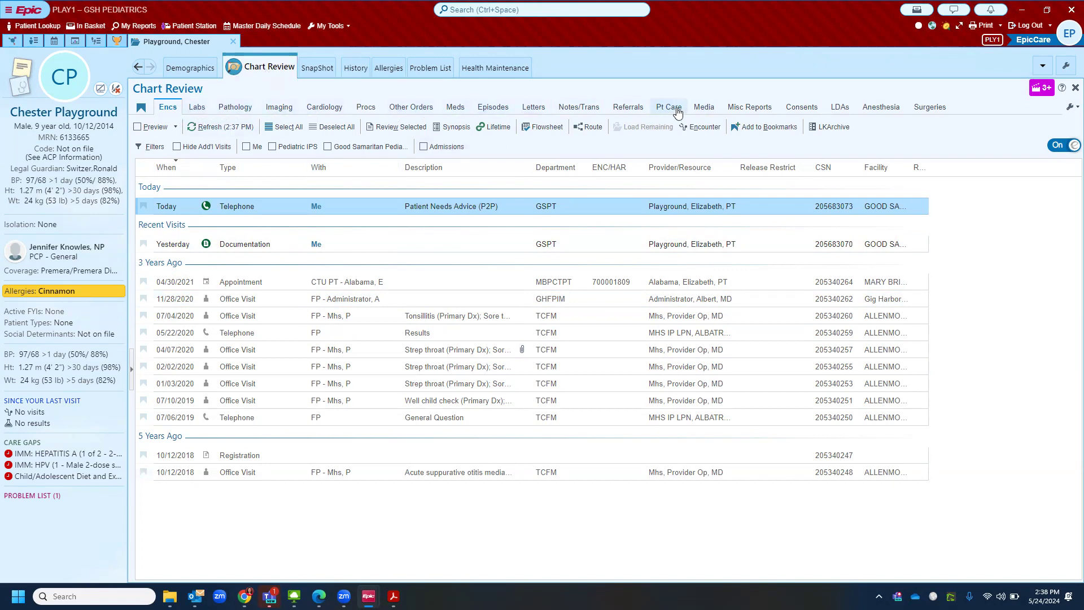
Switch Chart Review to the Media tab, which lists no documents
{"action": "left_click", "coordinate": [711, 107]}
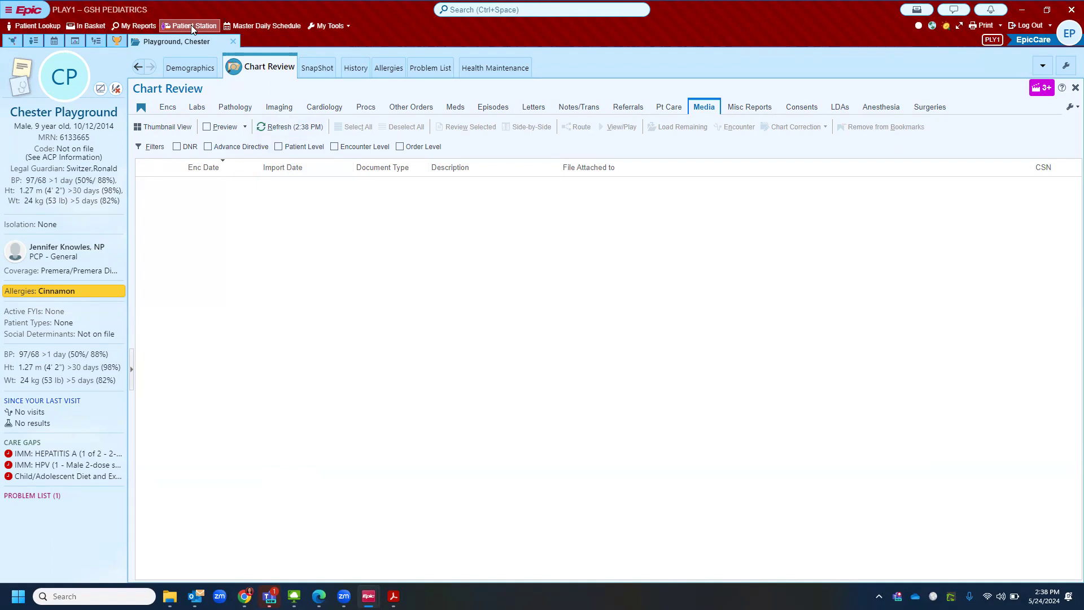
{"action": "left_click", "coordinate": [260, 27]}
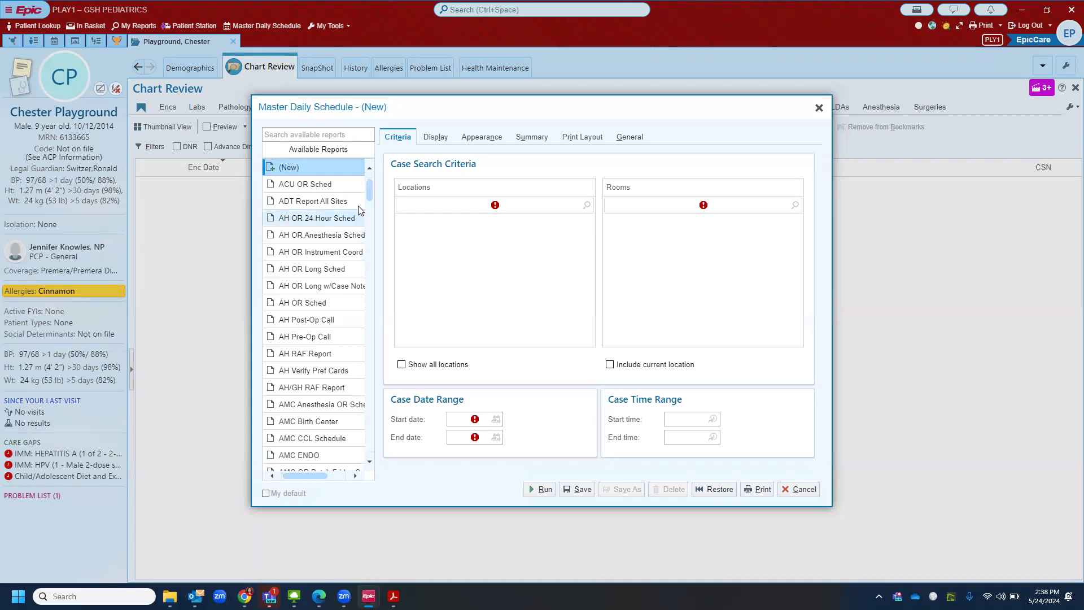
{"action": "left_click_drag", "start_coordinate": [369, 187], "coordinate": [372, 198]}
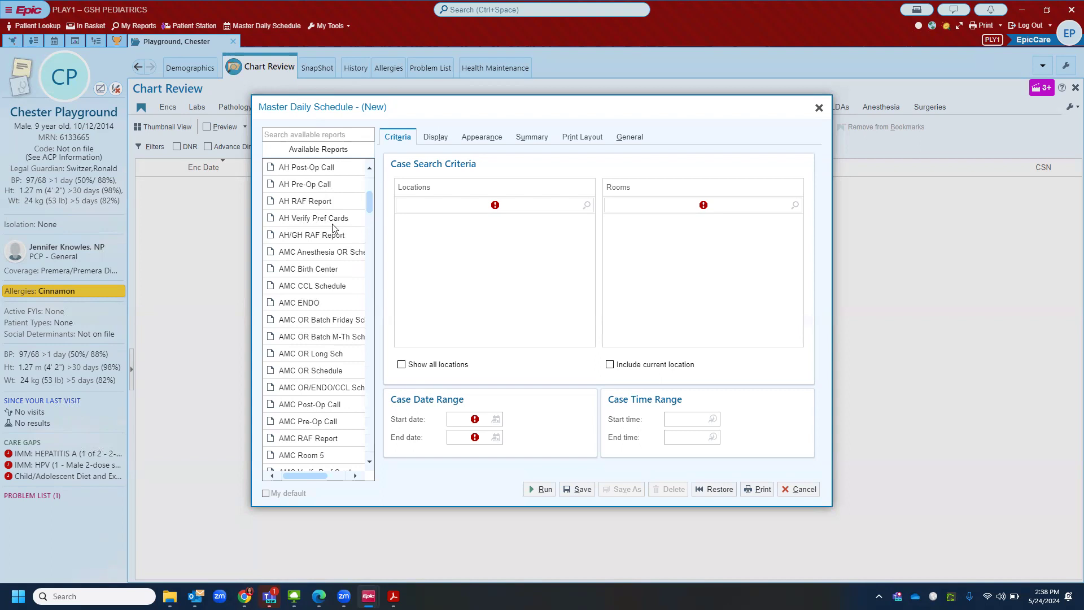
{"action": "left_click", "coordinate": [315, 220]}
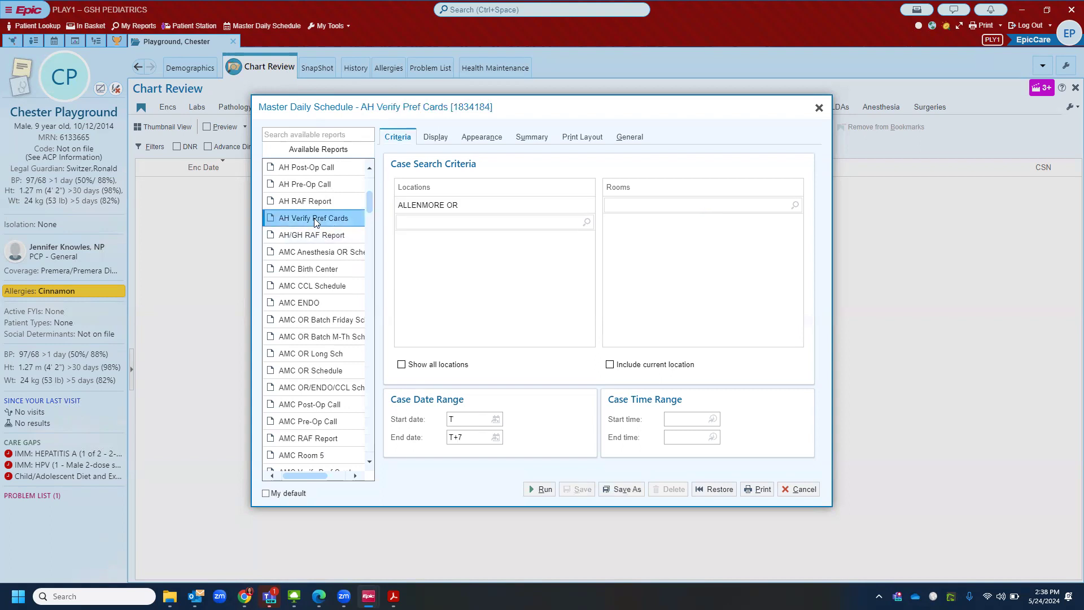
{"action": "left_click", "coordinate": [307, 259]}
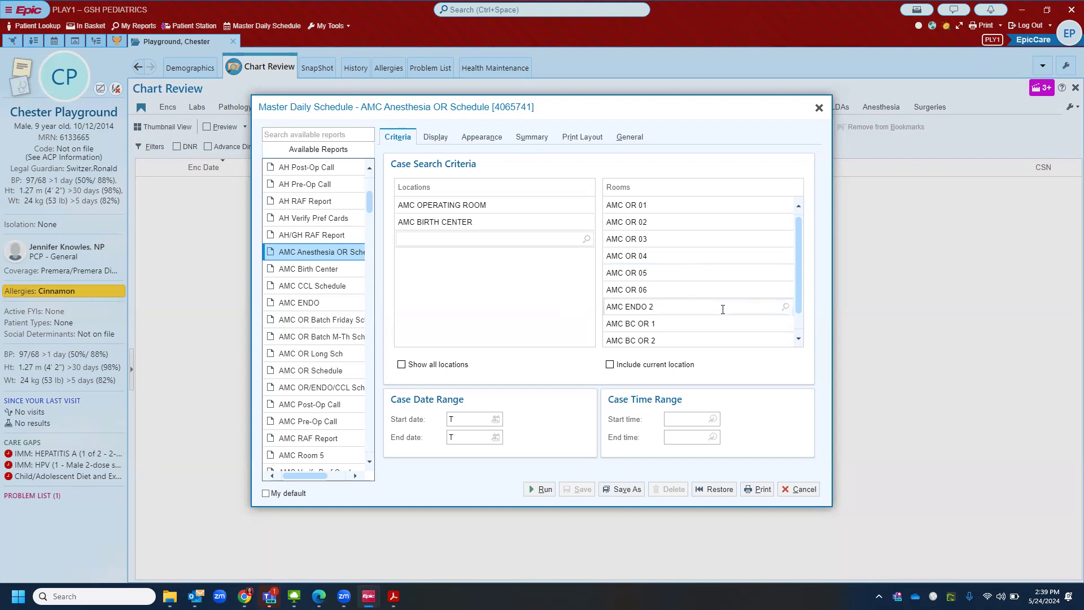
{"action": "left_click", "coordinate": [796, 489]}
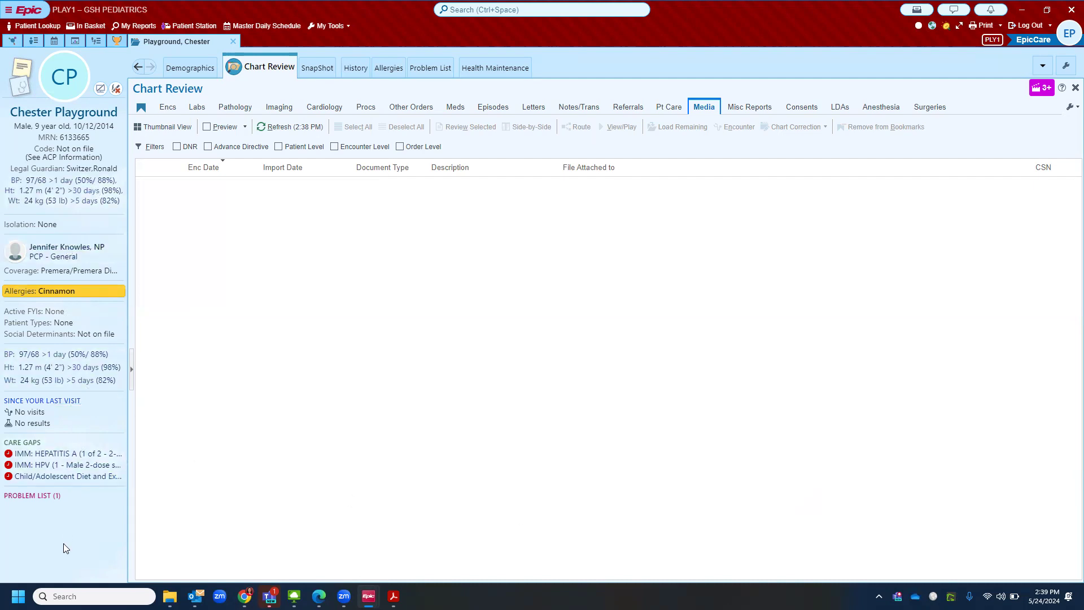
Open the patient's Problem List, showing Strep throat under ENT, and reorder the SnapShot tab
{"action": "left_click", "coordinate": [32, 497]}
{"action": "left_click", "coordinate": [117, 497]}
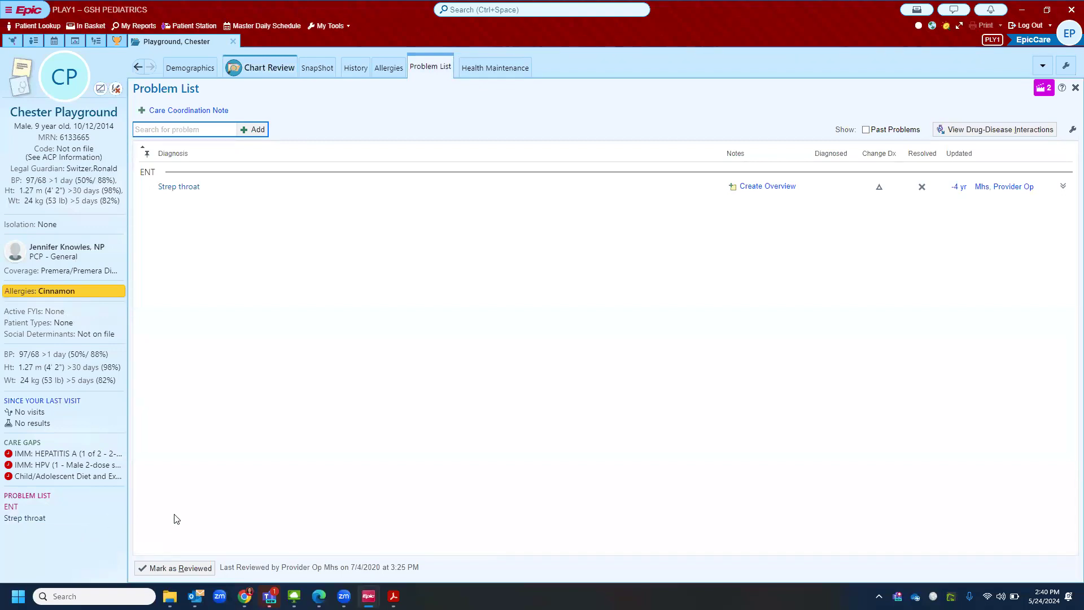
{"action": "left_click", "coordinate": [443, 78]}
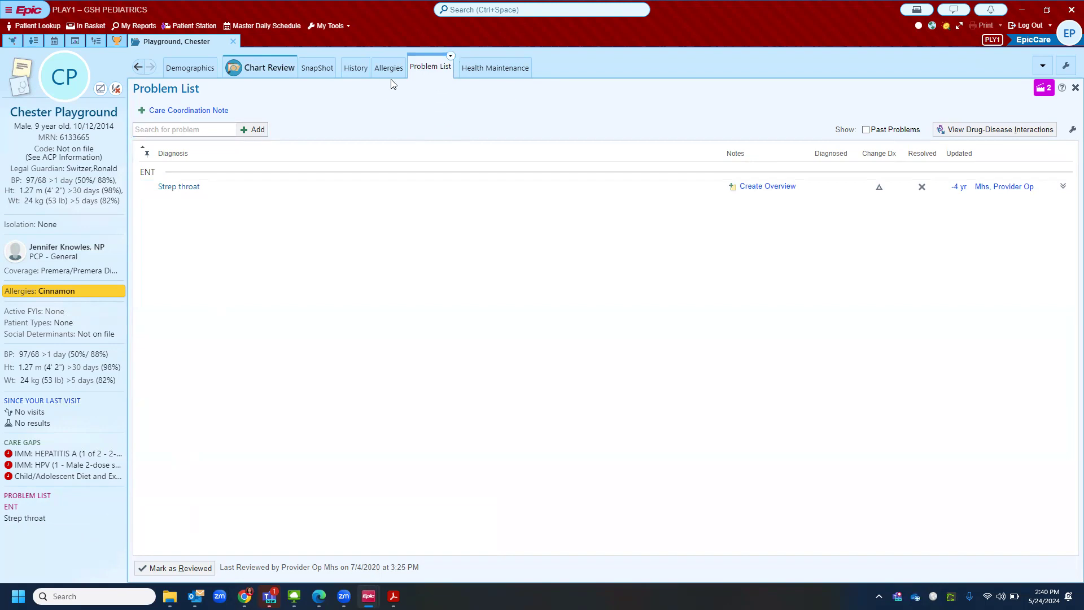
{"action": "left_click", "coordinate": [427, 77]}
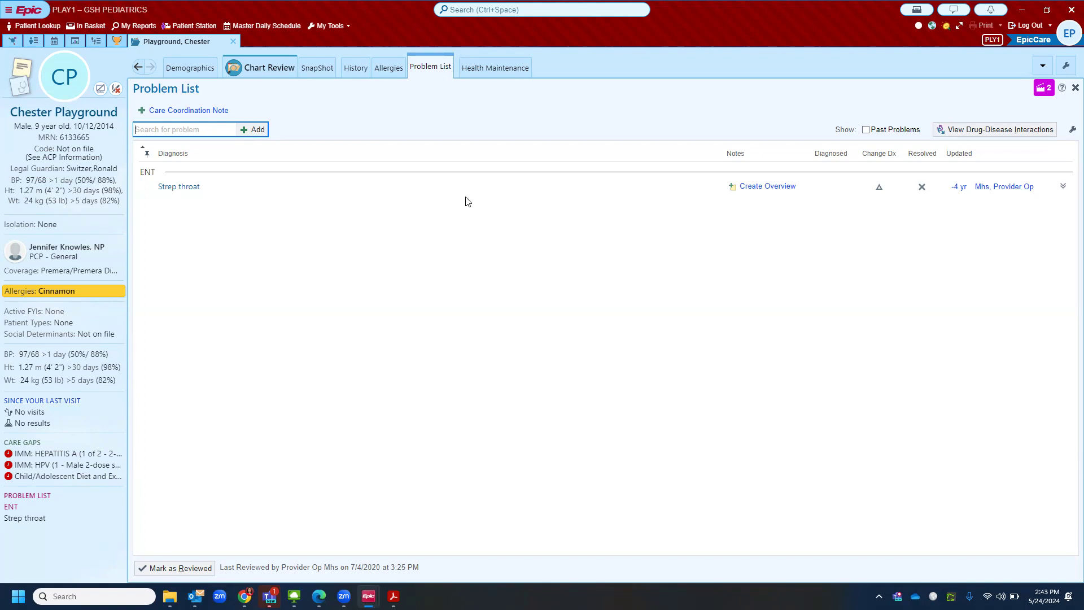
{"action": "mouse_move", "coordinate": [323, 69]}
{"action": "left_mouse_down"}
{"action": "mouse_move", "coordinate": [322, 78]}
{"action": "mouse_move", "coordinate": [306, 66]}
{"action": "mouse_move", "coordinate": [316, 68]}
{"action": "left_mouse_up"}
Scroll through the patient's SnapShot report and bring up the PCP's Care Team card
{"action": "left_click", "coordinate": [316, 66]}
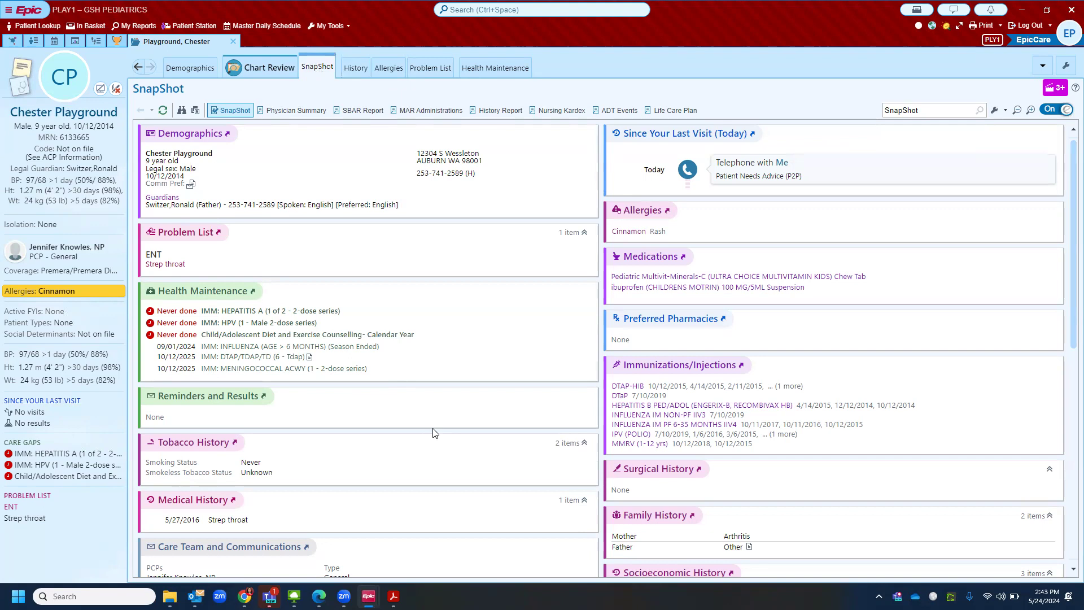
{"action": "scroll", "coordinate": [434, 433], "scroll_direction": "down", "scroll_amount": 1}
{"action": "scroll", "coordinate": [434, 433], "scroll_direction": "down", "scroll_amount": 3}
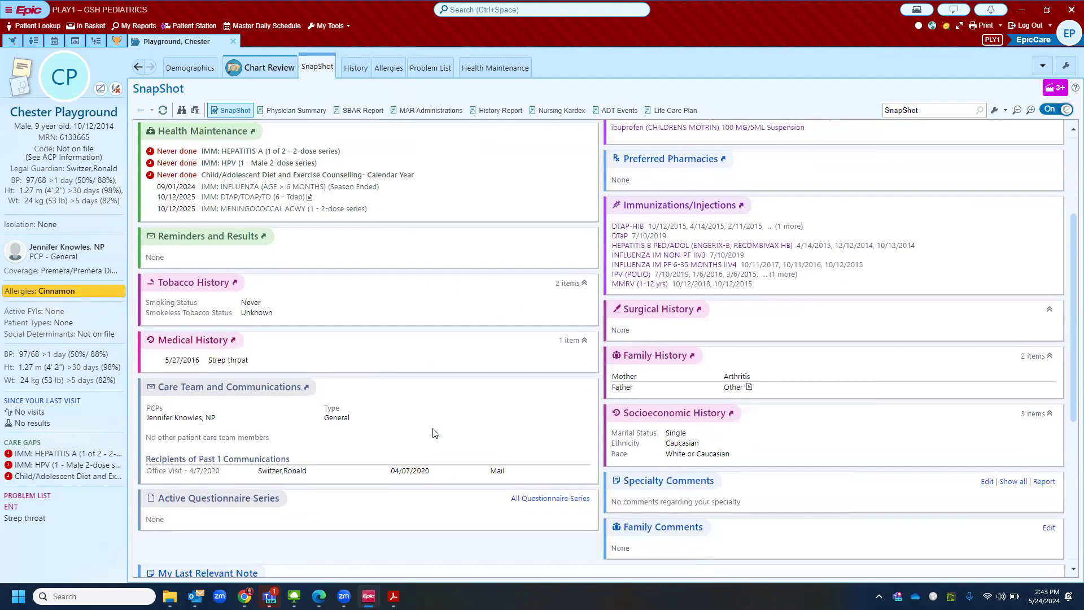
{"action": "scroll", "coordinate": [434, 433], "scroll_direction": "down", "scroll_amount": 1}
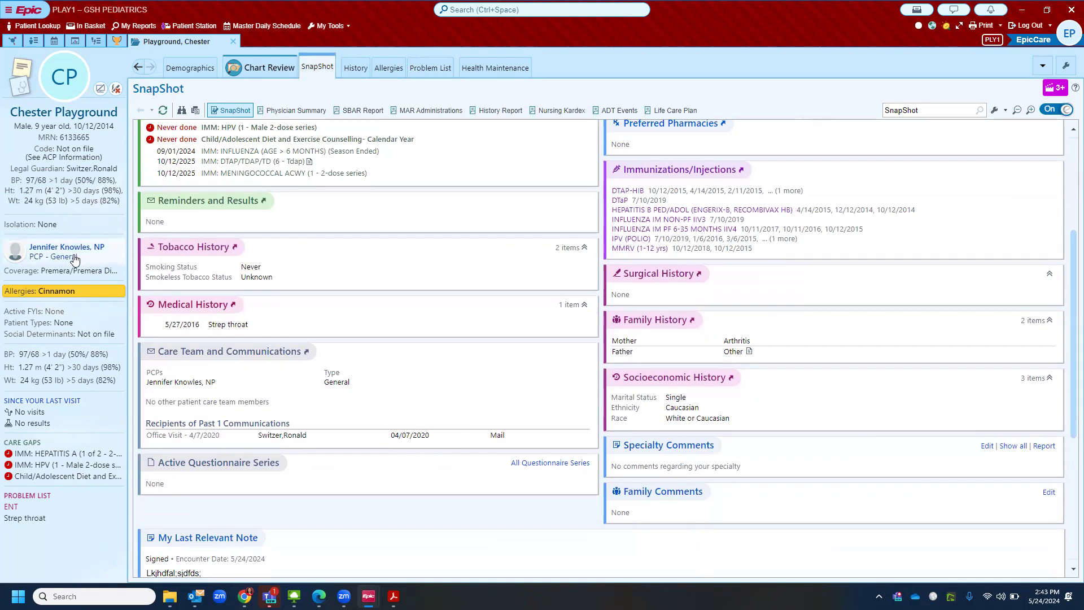
{"action": "mouse_move", "coordinate": [76, 258]}
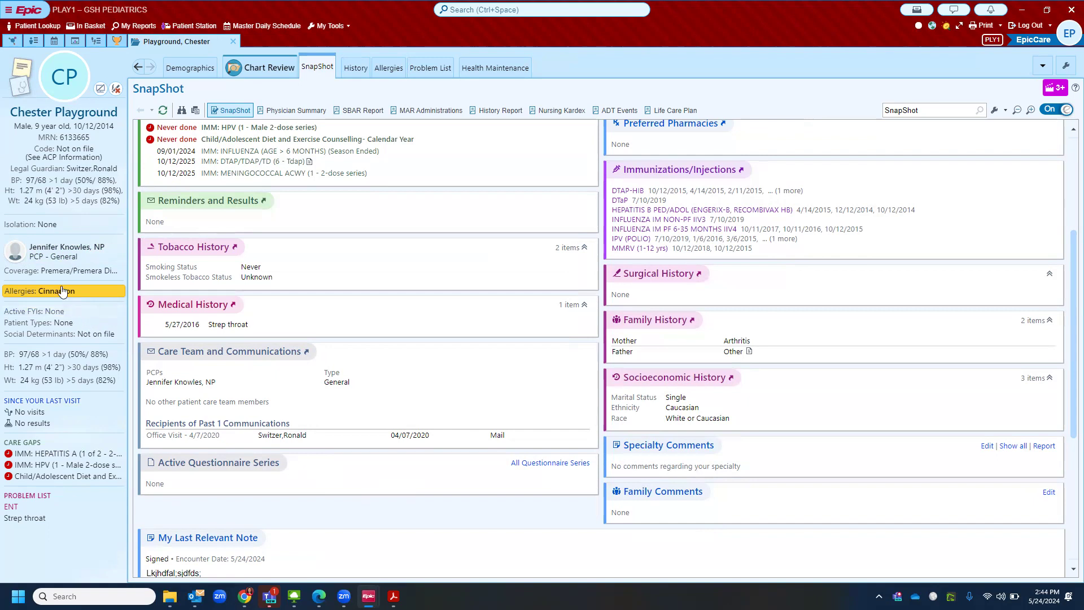
{"action": "left_click", "coordinate": [68, 252]}
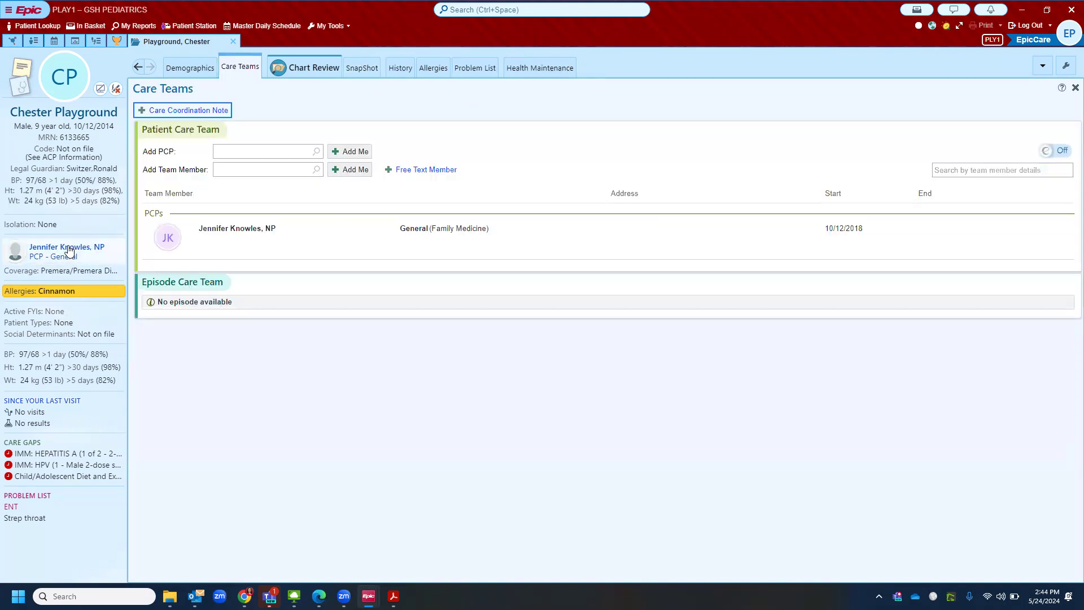
{"action": "left_click", "coordinate": [237, 170]}
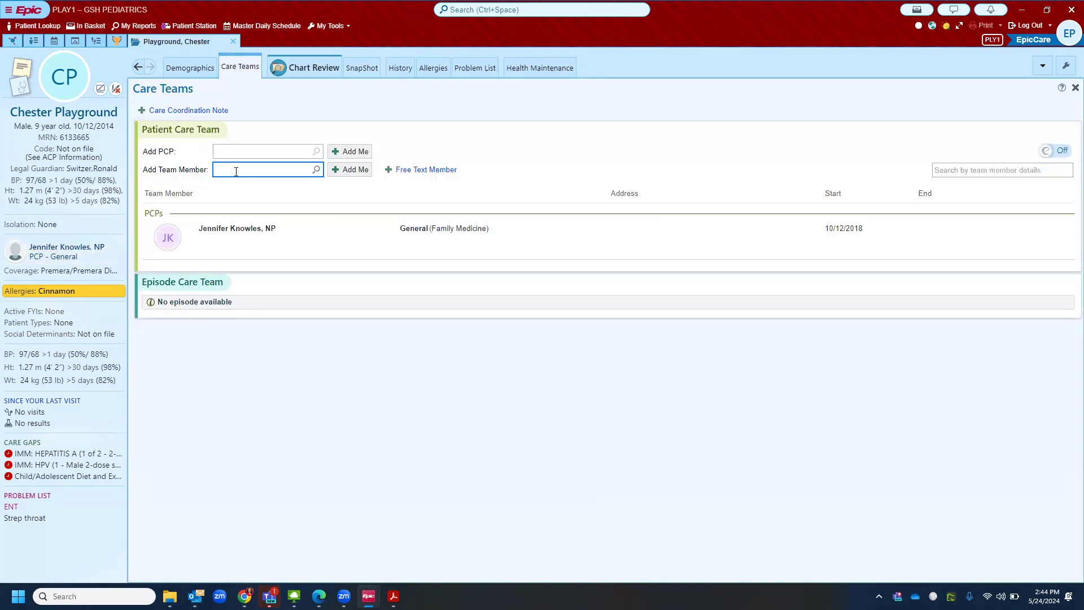
{"action": "type", "text": "albert play"}
{"action": "key", "text": "Return"}
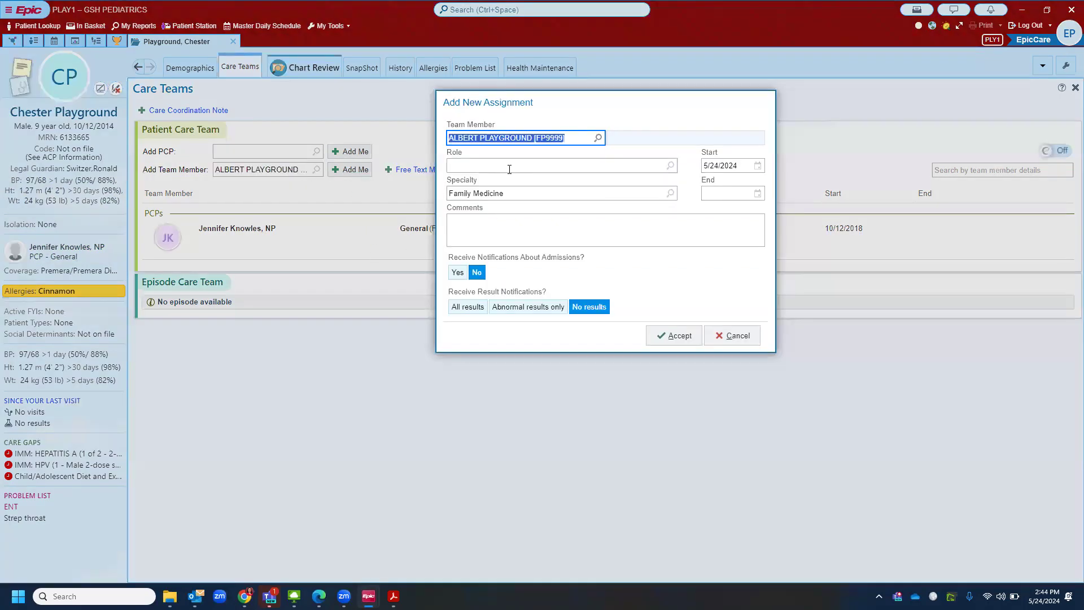
{"action": "left_click", "coordinate": [510, 170]}
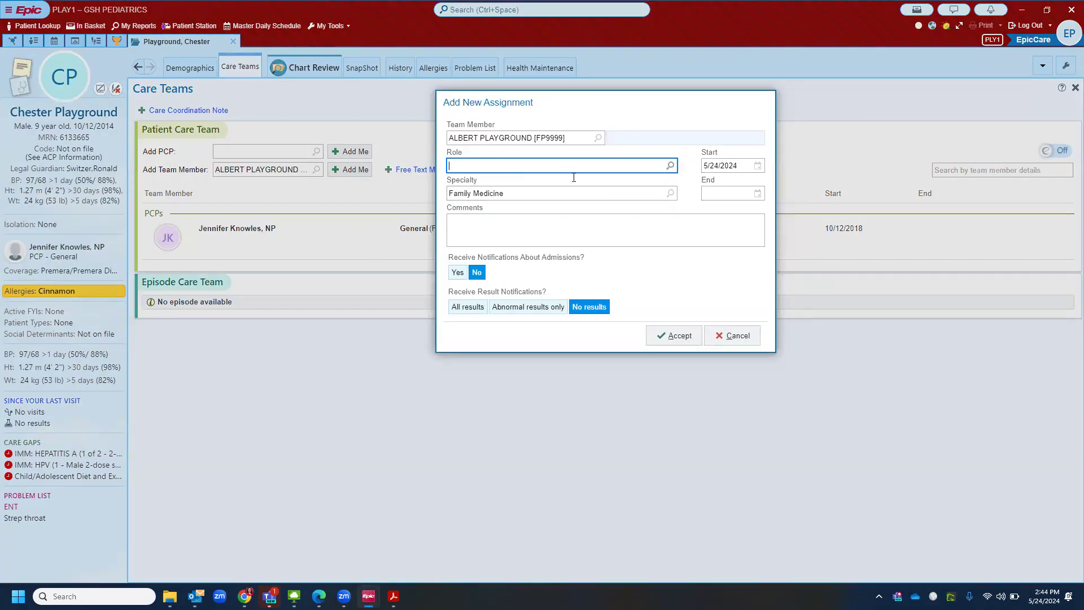
{"action": "left_click", "coordinate": [671, 166]}
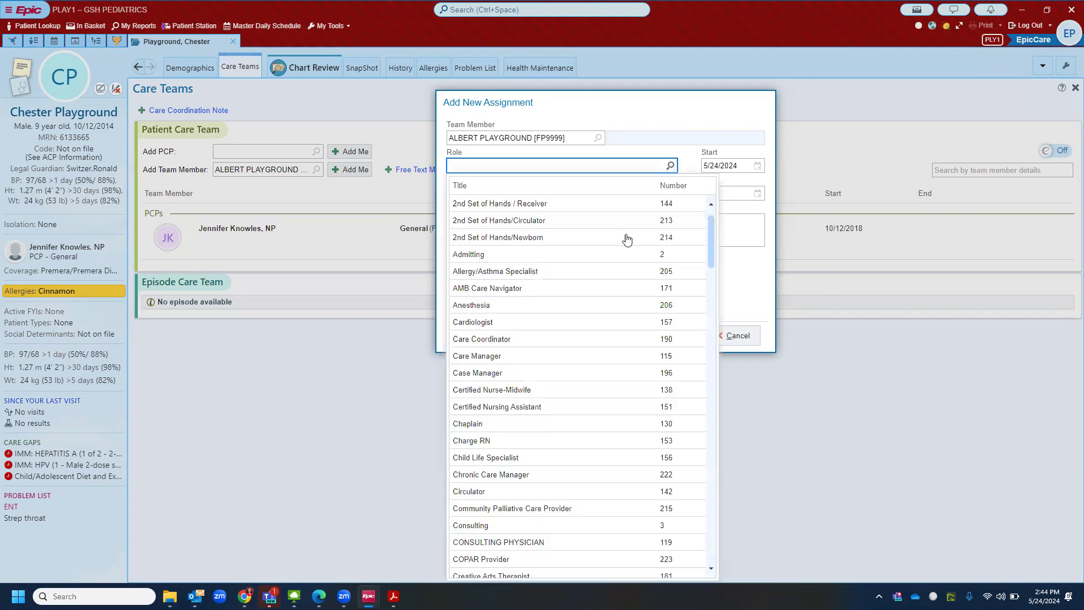
{"action": "scroll", "coordinate": [566, 421], "scroll_direction": "down", "scroll_amount": 10}
{"action": "scroll", "coordinate": [566, 422], "scroll_direction": "down", "scroll_amount": 13}
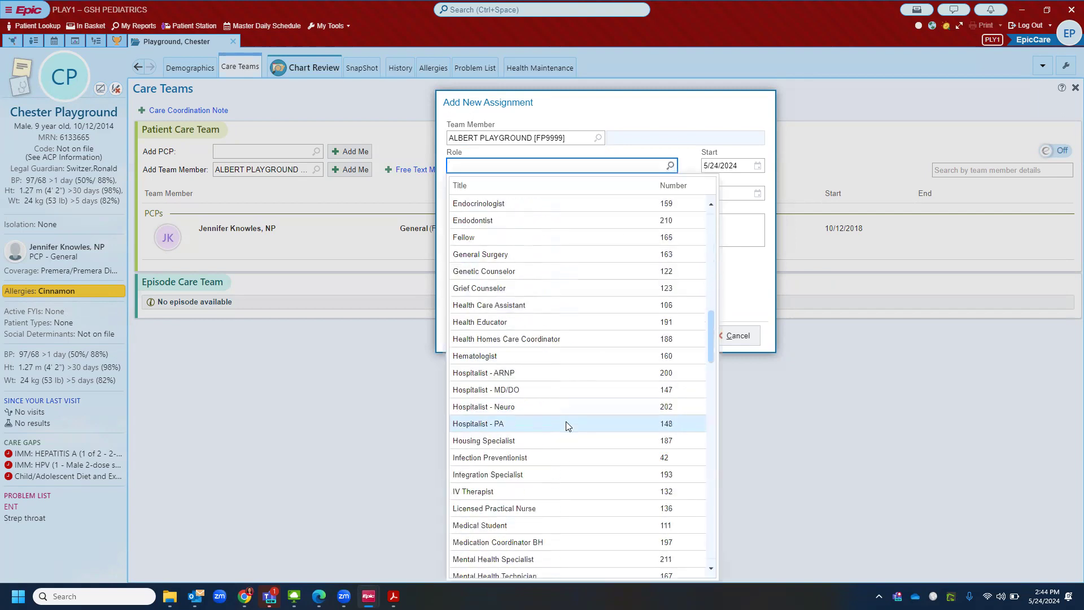
{"action": "scroll", "coordinate": [566, 421], "scroll_direction": "down", "scroll_amount": 1}
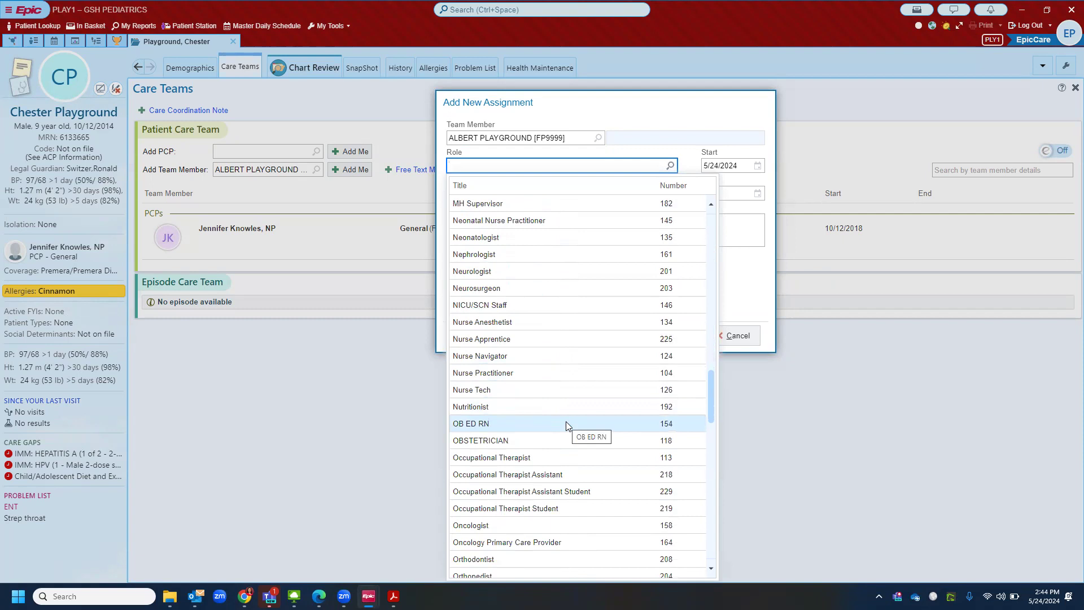
{"action": "scroll", "coordinate": [566, 422], "scroll_direction": "up", "scroll_amount": 18}
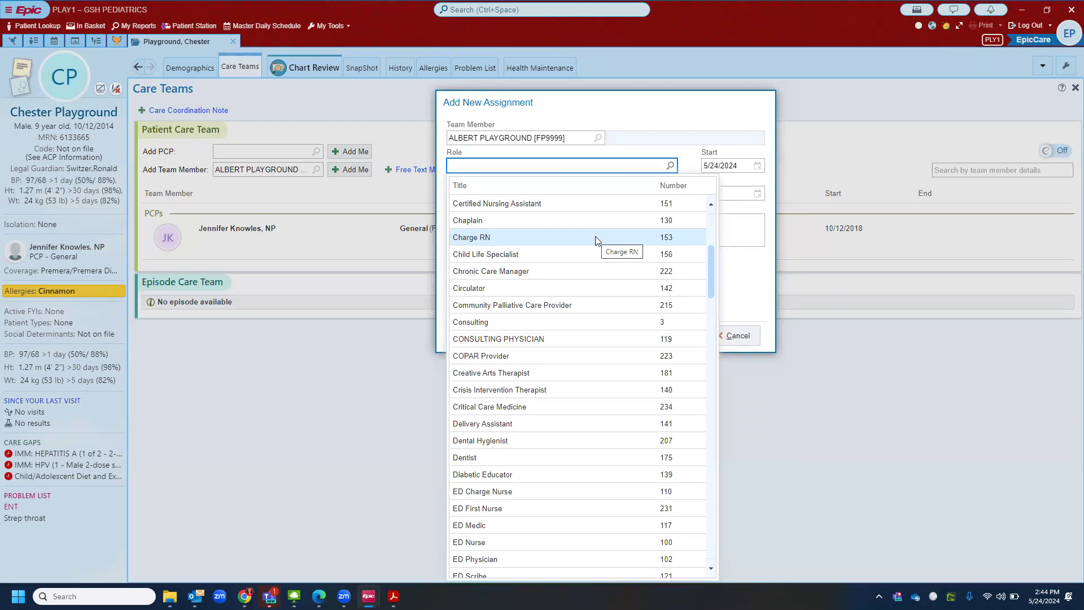
{"action": "left_click", "coordinate": [673, 137]}
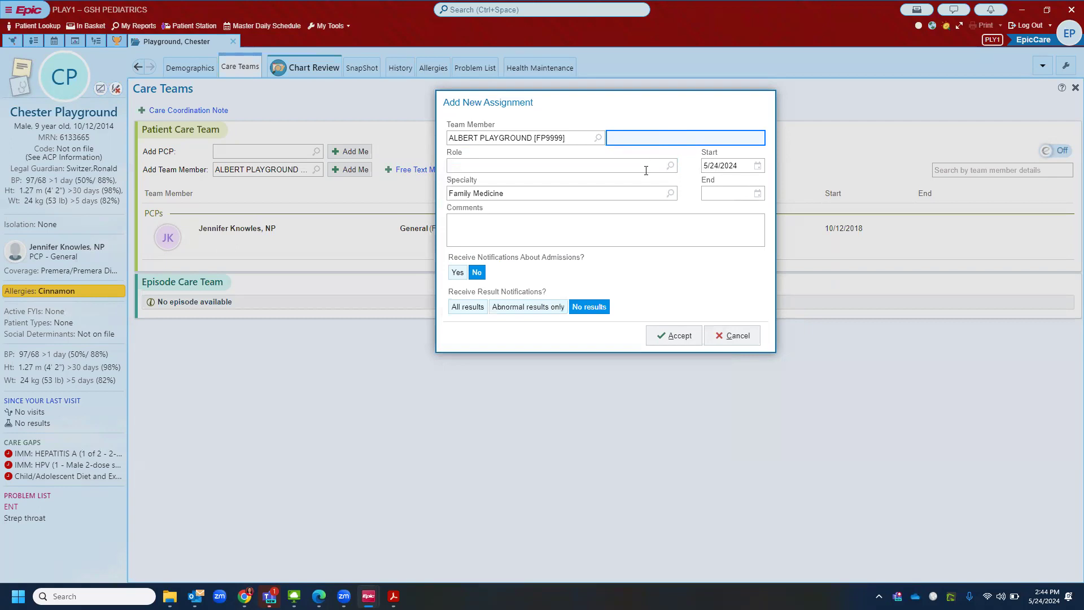
Set the assignment's Specialty to Social Work and its Role to Care Coordinator
{"action": "left_click", "coordinate": [672, 194]}
{"action": "type", "text": "soci"}
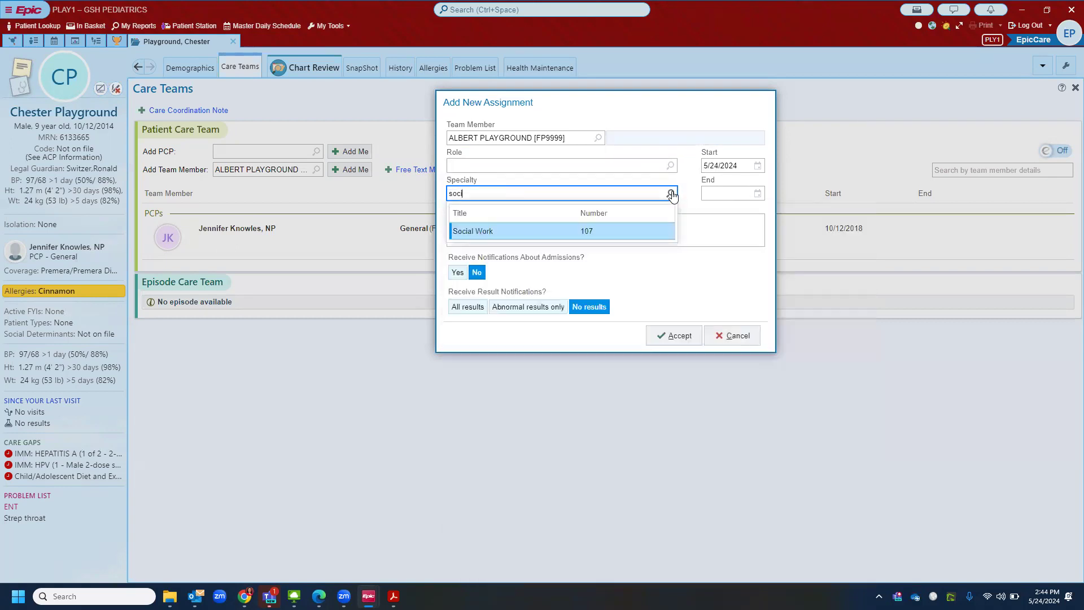
{"action": "left_click", "coordinate": [564, 233]}
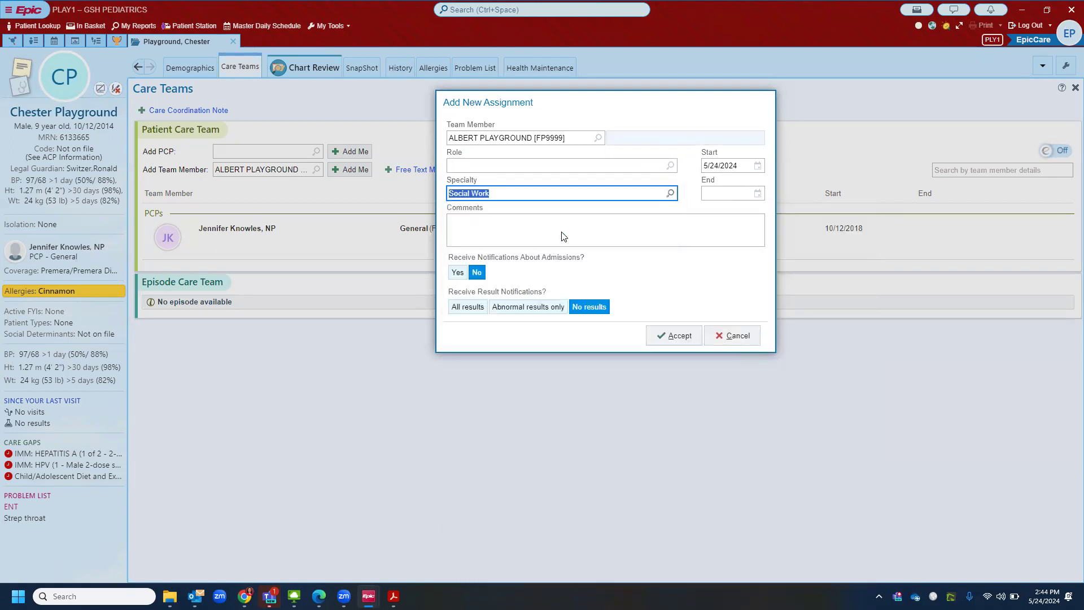
{"action": "left_click", "coordinate": [483, 165]}
{"action": "type", "text": "df"}
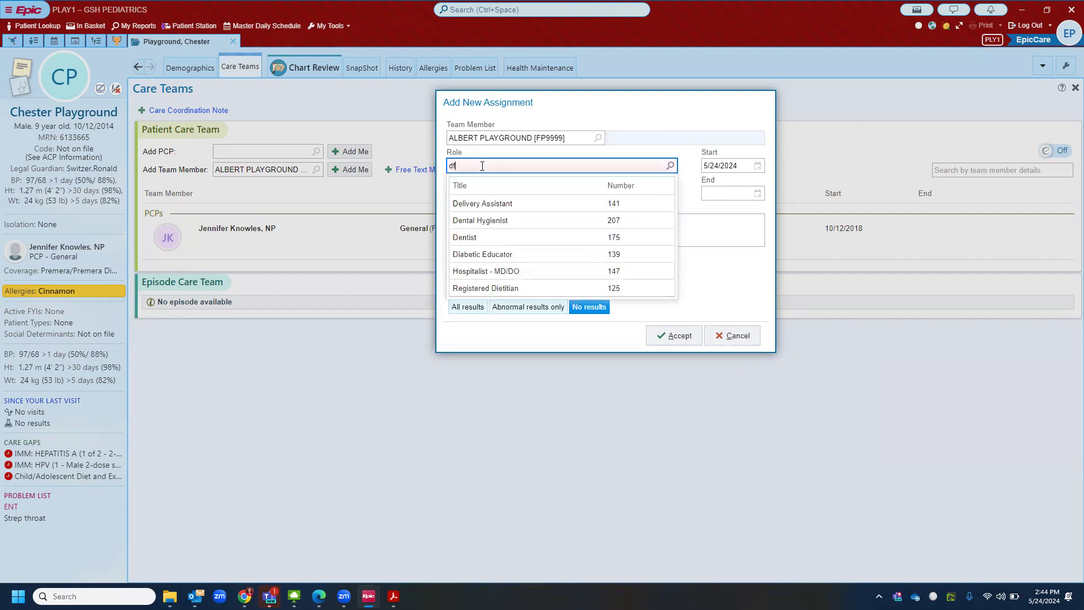
{"action": "key", "text": "BackSpace"}
{"action": "key", "text": "BackSpace"}
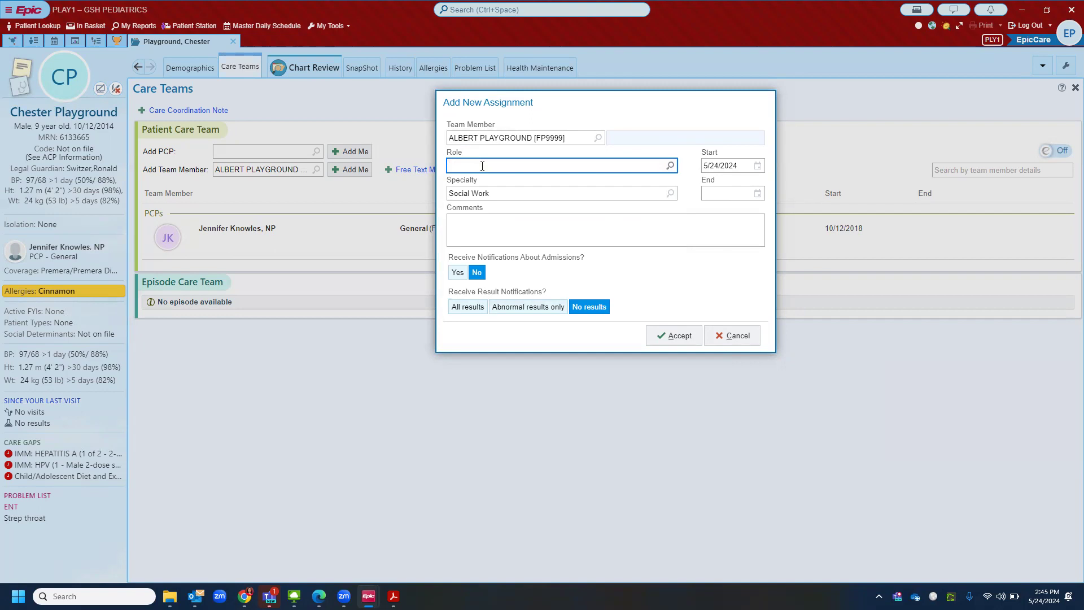
{"action": "left_click", "coordinate": [670, 166]}
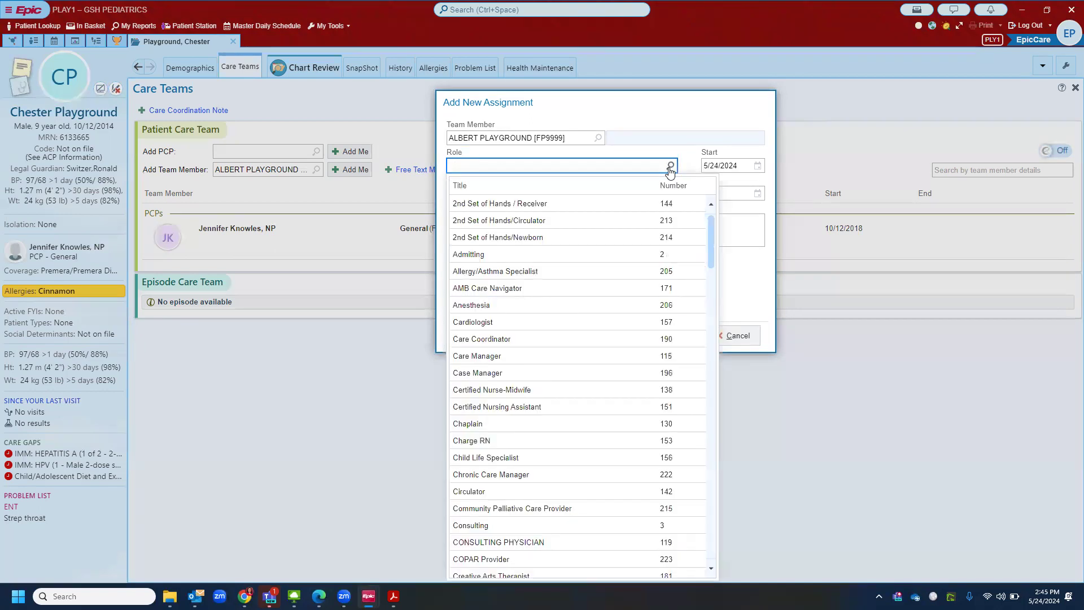
{"action": "left_click", "coordinate": [500, 340]}
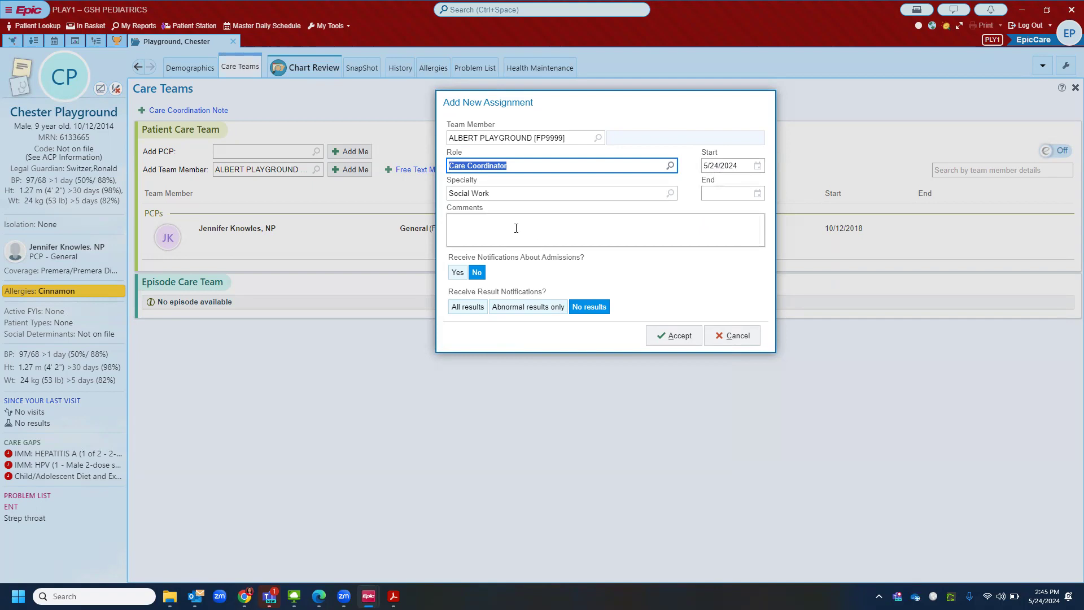
Turn on admission notifications and add the comment 'Nurse Family P'
{"action": "left_click", "coordinate": [458, 273]}
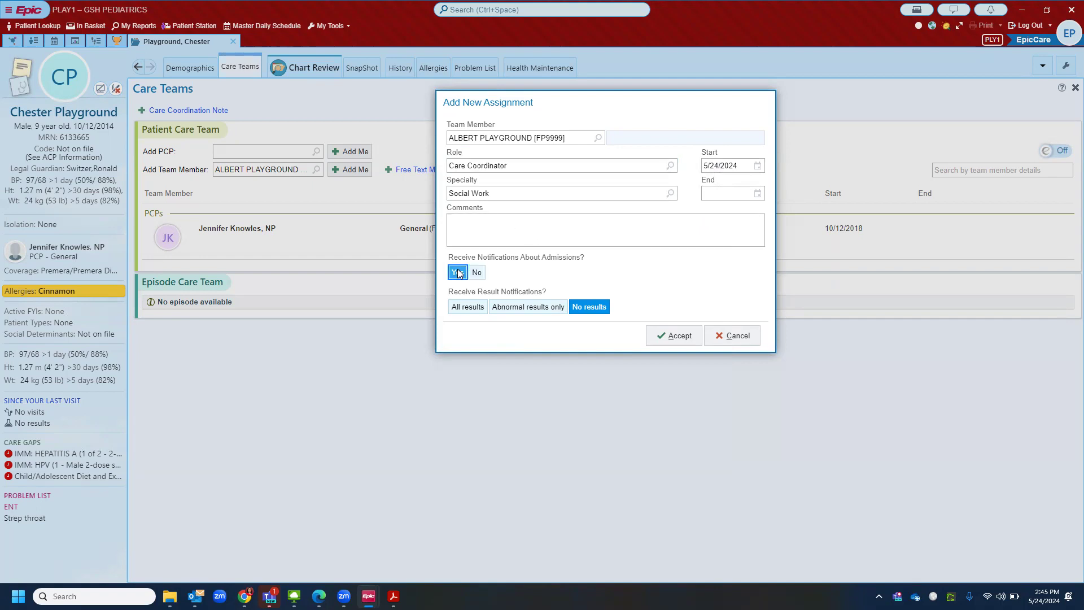
{"action": "left_click", "coordinate": [468, 228]}
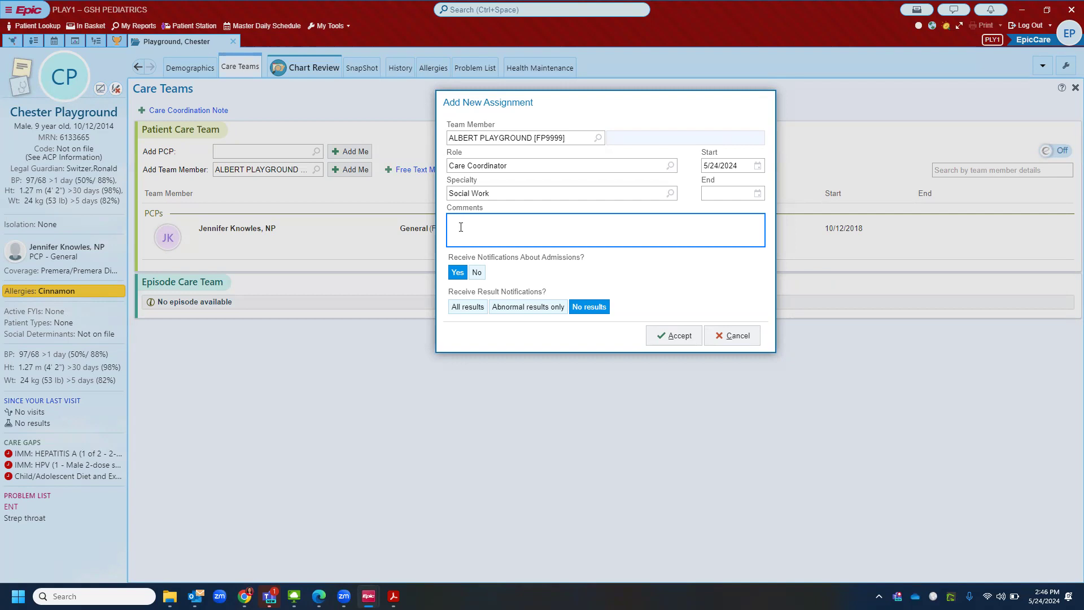
{"action": "type", "text": "Nurse Family P"}
{"action": "left_click", "coordinate": [456, 241]}
Accept the new Social Work Care Coordinator assignment
{"action": "left_click", "coordinate": [674, 338]}
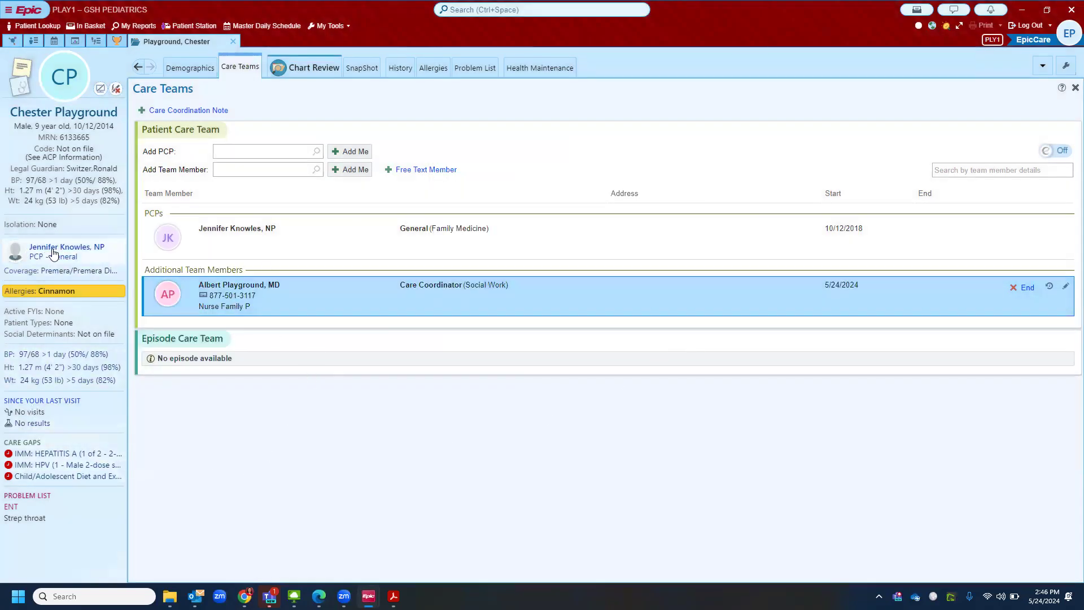
{"action": "mouse_move", "coordinate": [54, 255]}
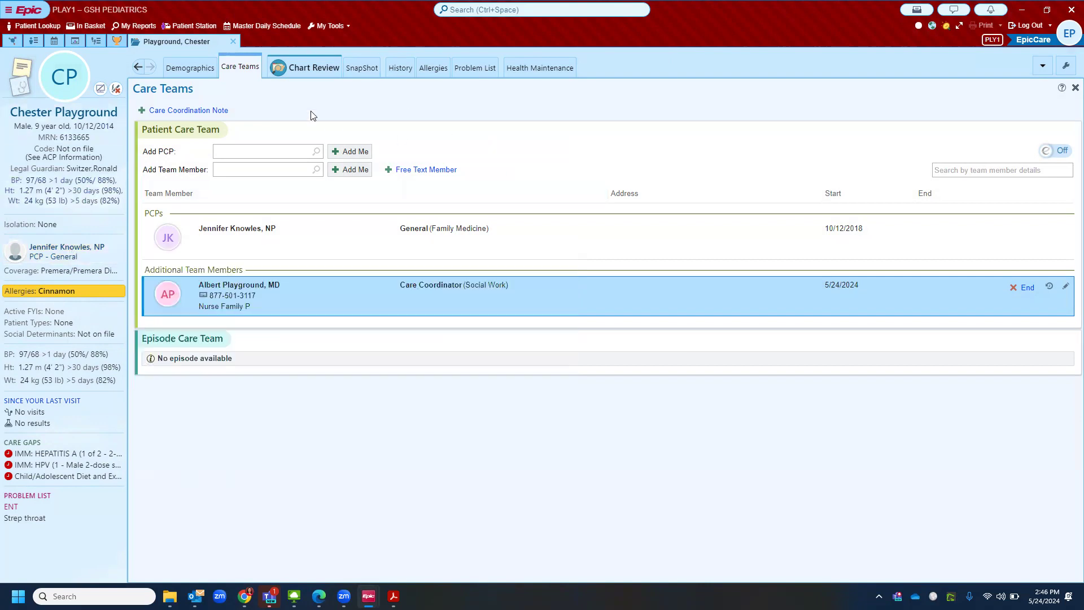
Show the patient's encounter list under Chart Review's Encs tab
{"action": "left_click", "coordinate": [313, 70]}
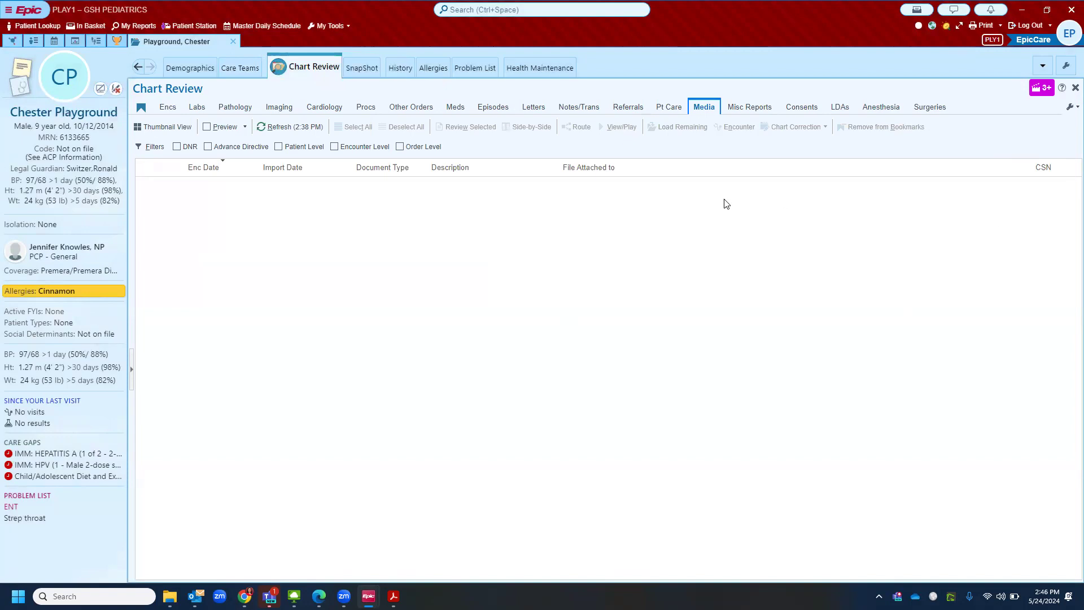
{"action": "left_click", "coordinate": [176, 109]}
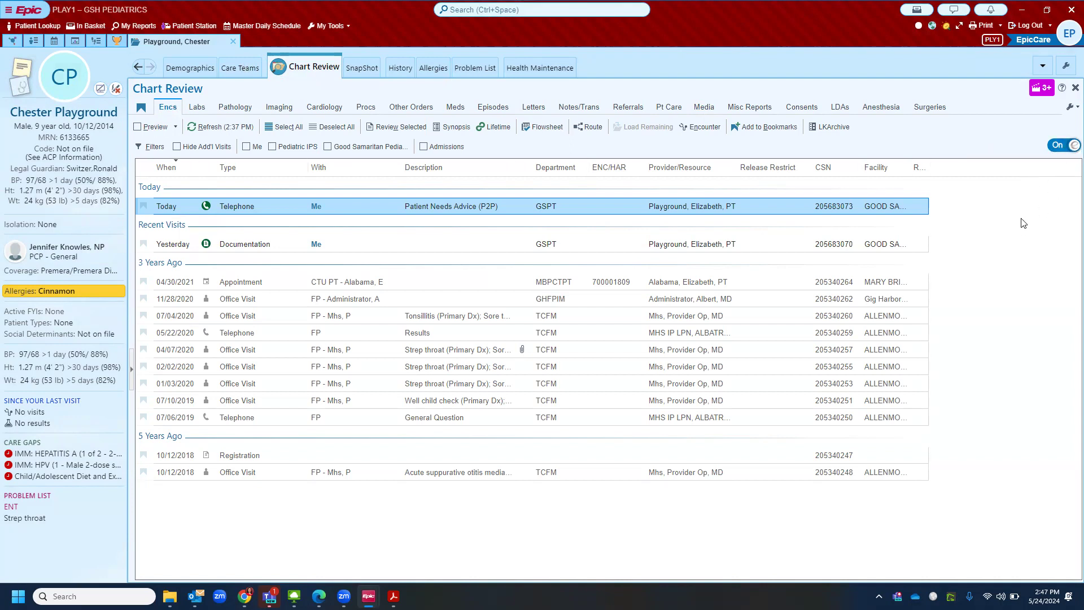
{"action": "mouse_move", "coordinate": [1059, 151]}
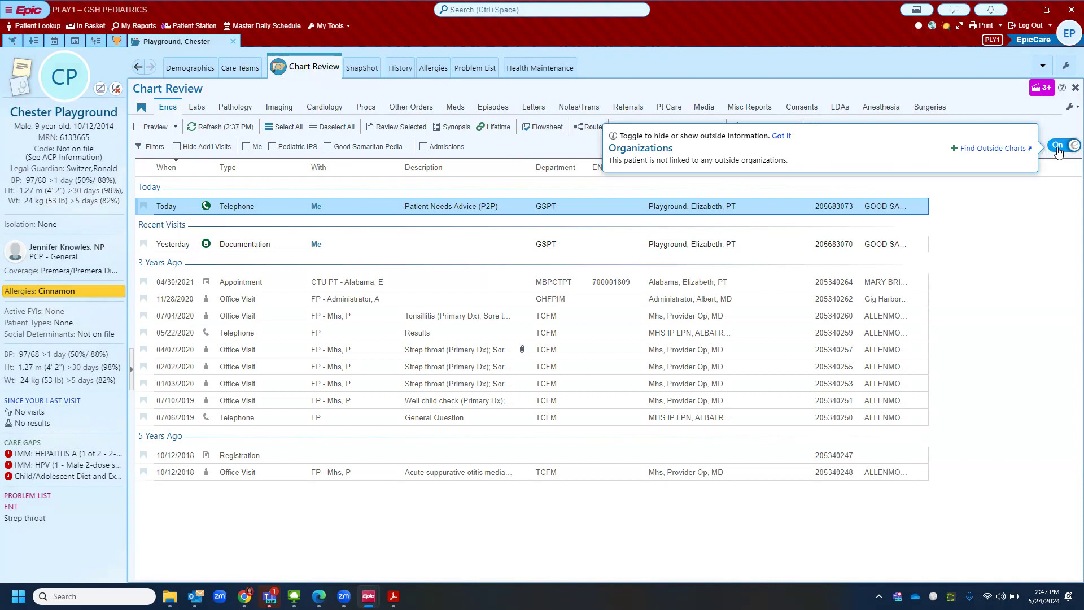
{"action": "left_click", "coordinate": [989, 148]}
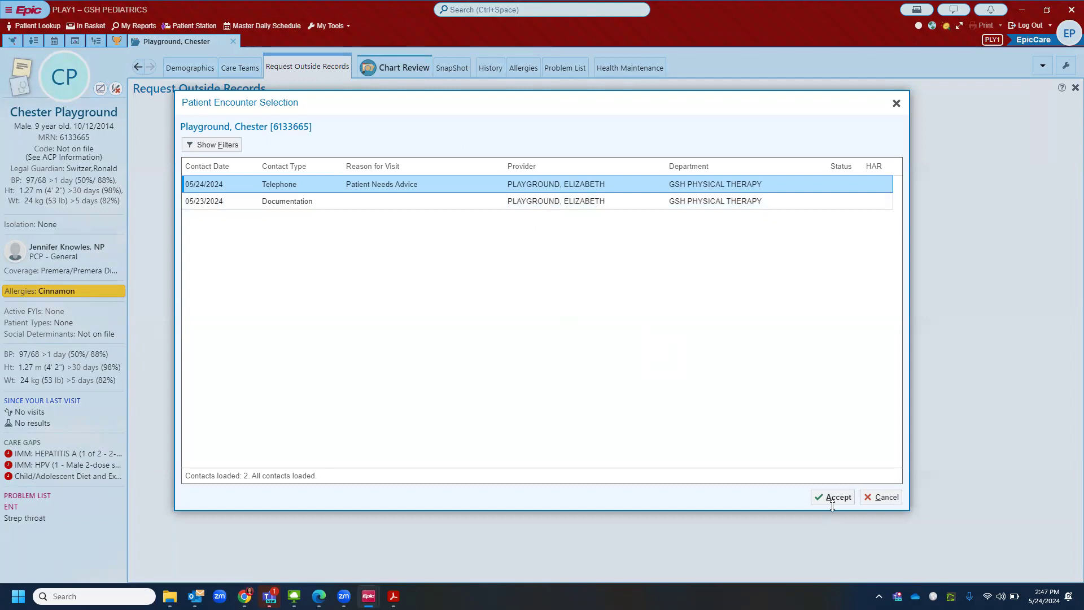
{"action": "left_click", "coordinate": [877, 498]}
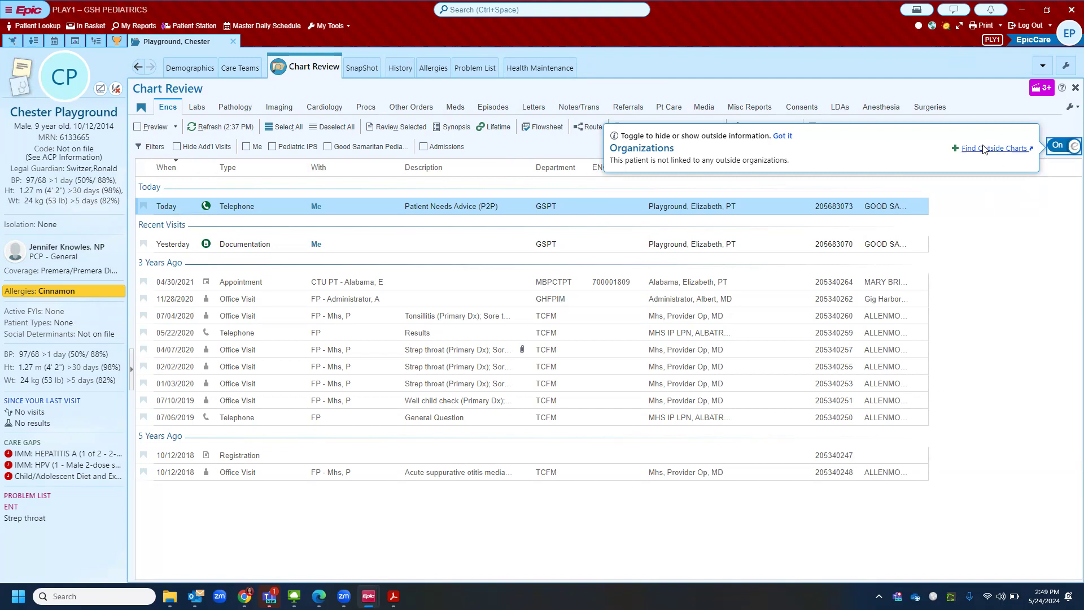
Dismiss the outside organizations card and bring up File Explorer on the NFP folder
{"action": "left_click", "coordinate": [1025, 220]}
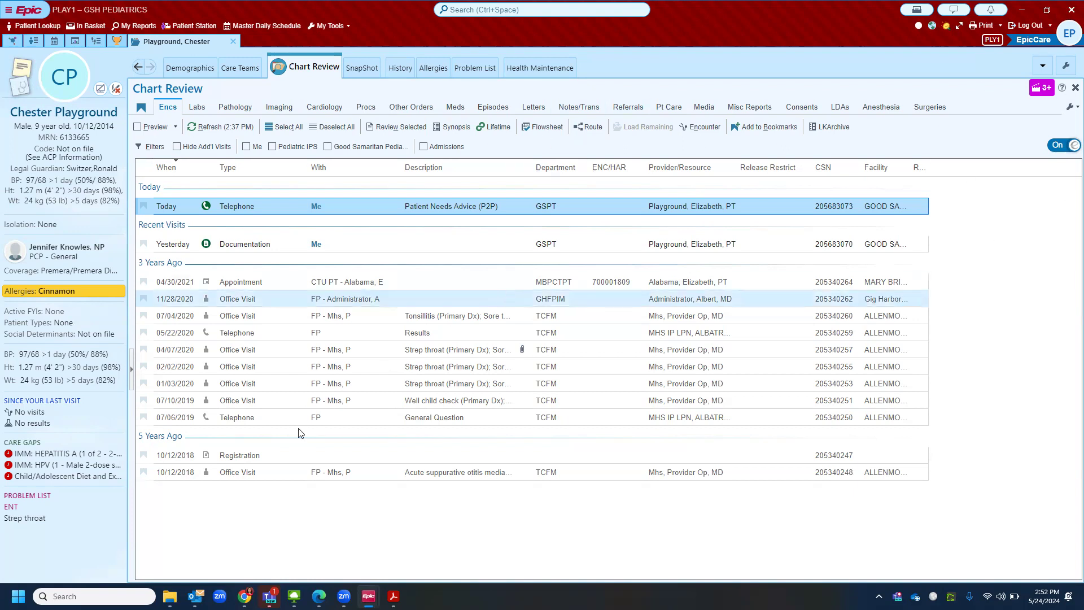
{"action": "left_click", "coordinate": [170, 596]}
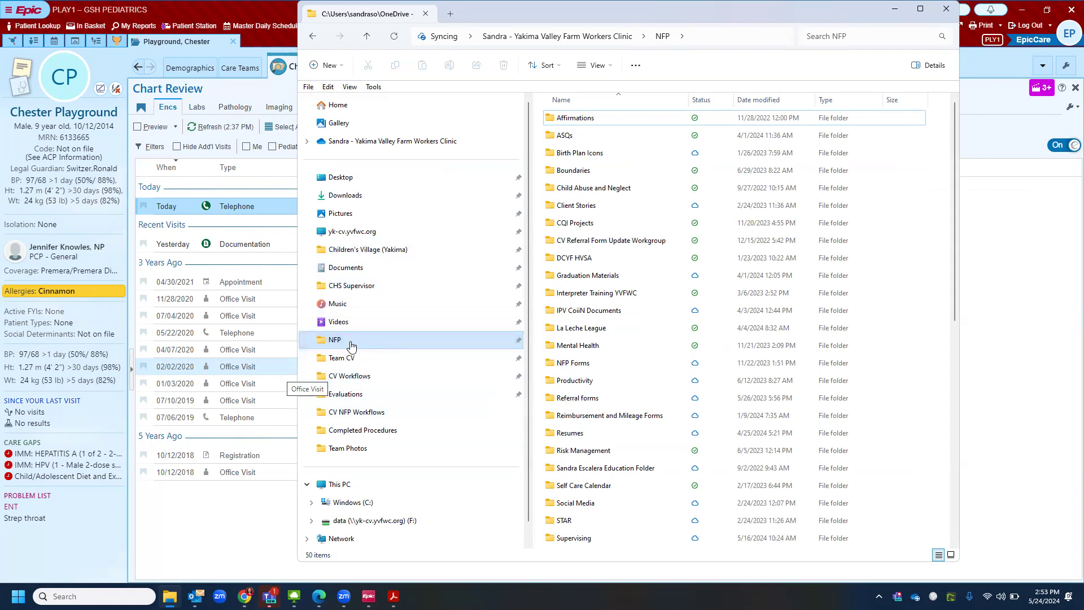
Drill into NFP › Supervising › Procedures for NFP › Completed Procedures
{"action": "scroll", "coordinate": [570, 421], "scroll_direction": "down", "scroll_amount": 2}
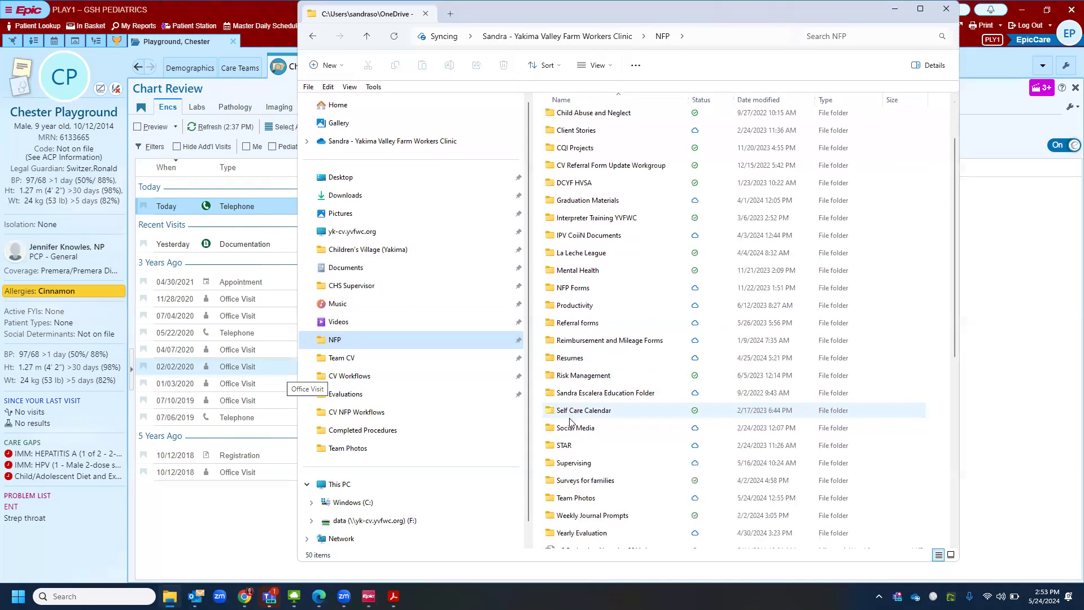
{"action": "double_click", "coordinate": [578, 462]}
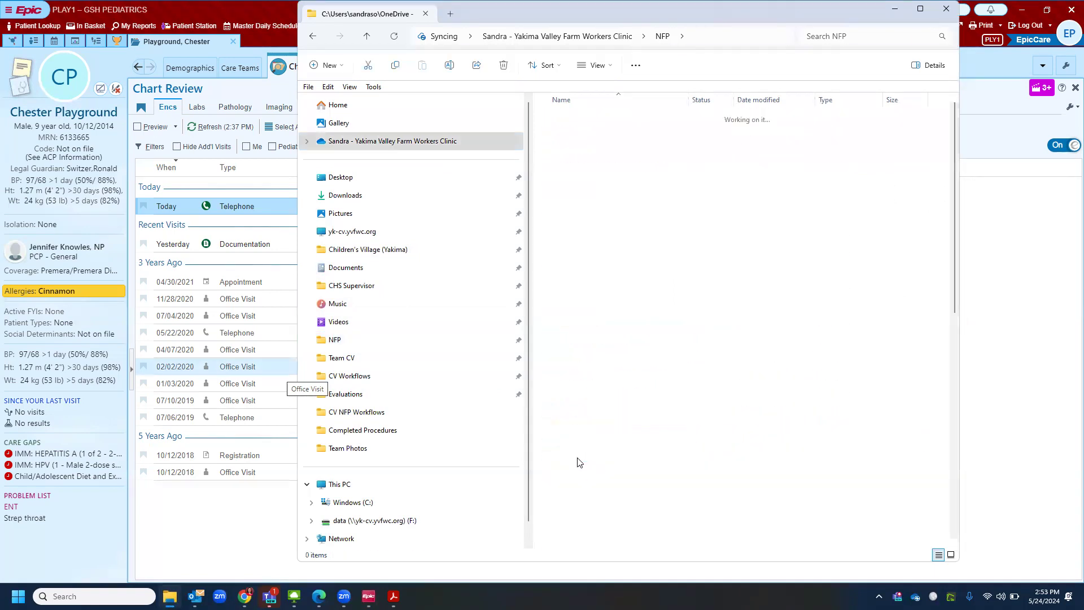
{"action": "scroll", "coordinate": [579, 463], "scroll_direction": "down", "scroll_amount": 4}
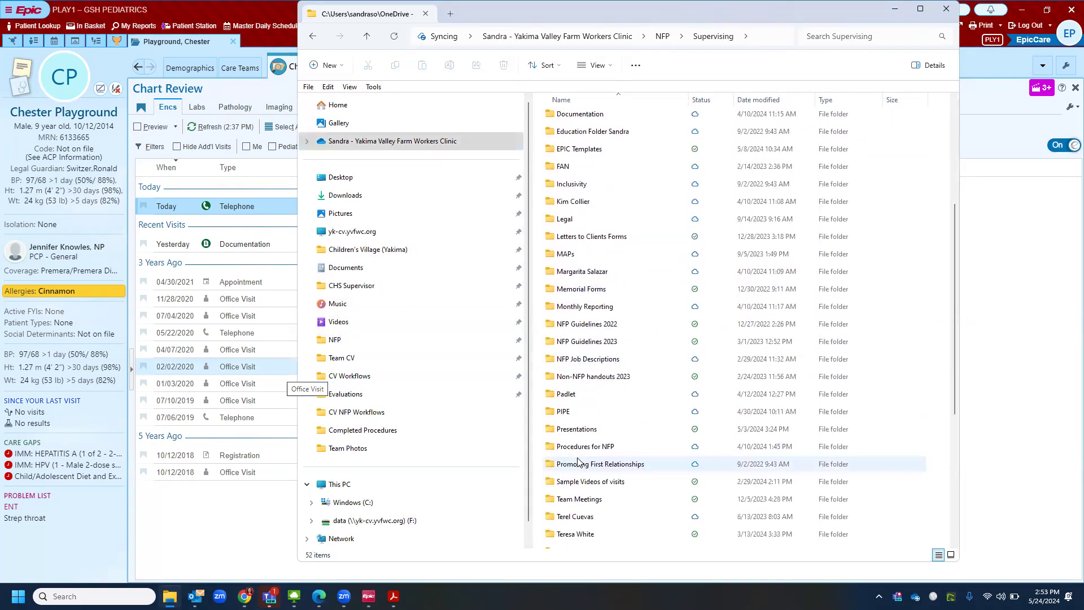
{"action": "left_click", "coordinate": [576, 447]}
{"action": "double_click", "coordinate": [576, 447]}
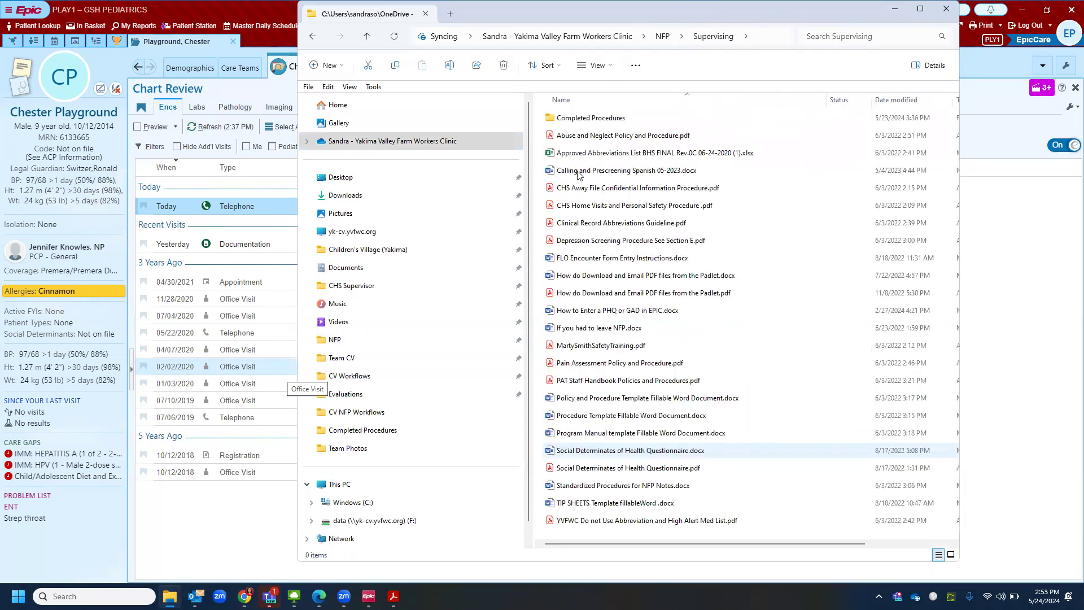
{"action": "left_click", "coordinate": [576, 122]}
{"action": "double_click", "coordinate": [576, 121]}
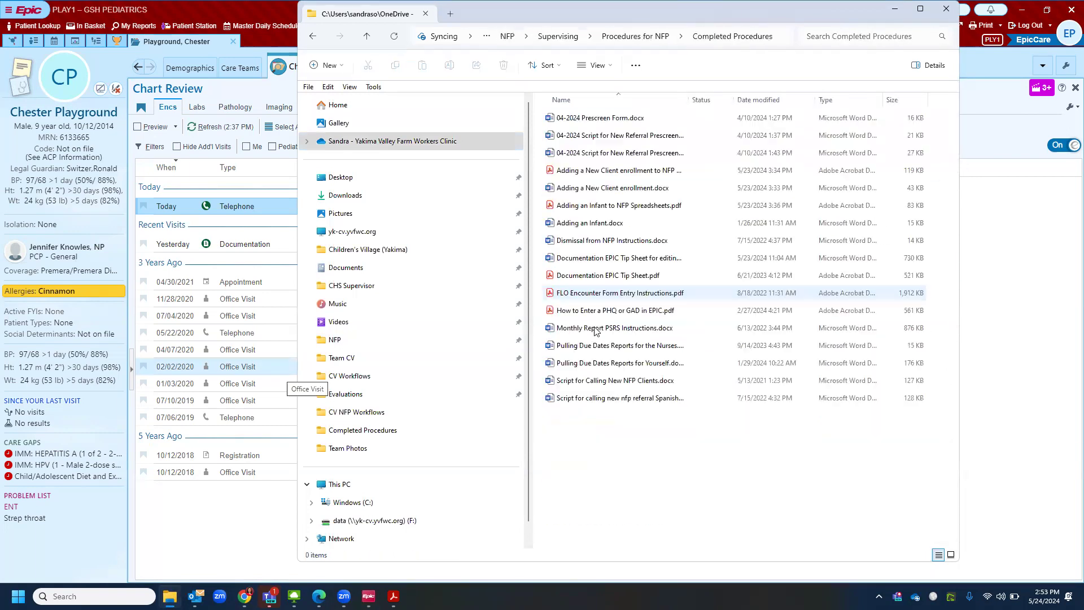
Open the Documentation EPIC Tip Sheet for editing and read through its opening steps
{"action": "double_click", "coordinate": [594, 260]}
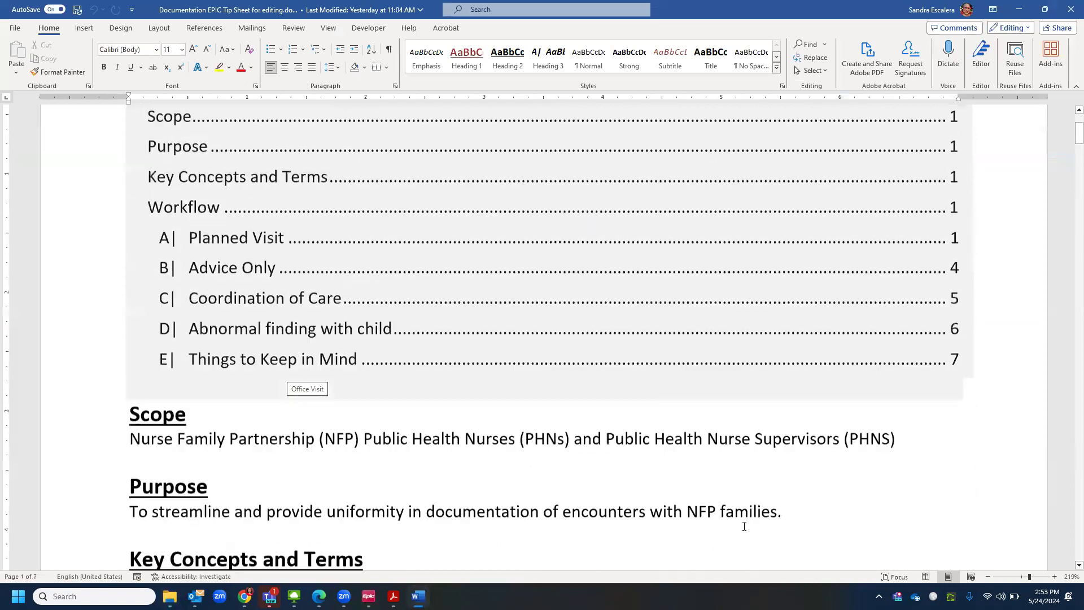
{"action": "scroll", "coordinate": [575, 527], "scroll_direction": "down", "scroll_amount": 2}
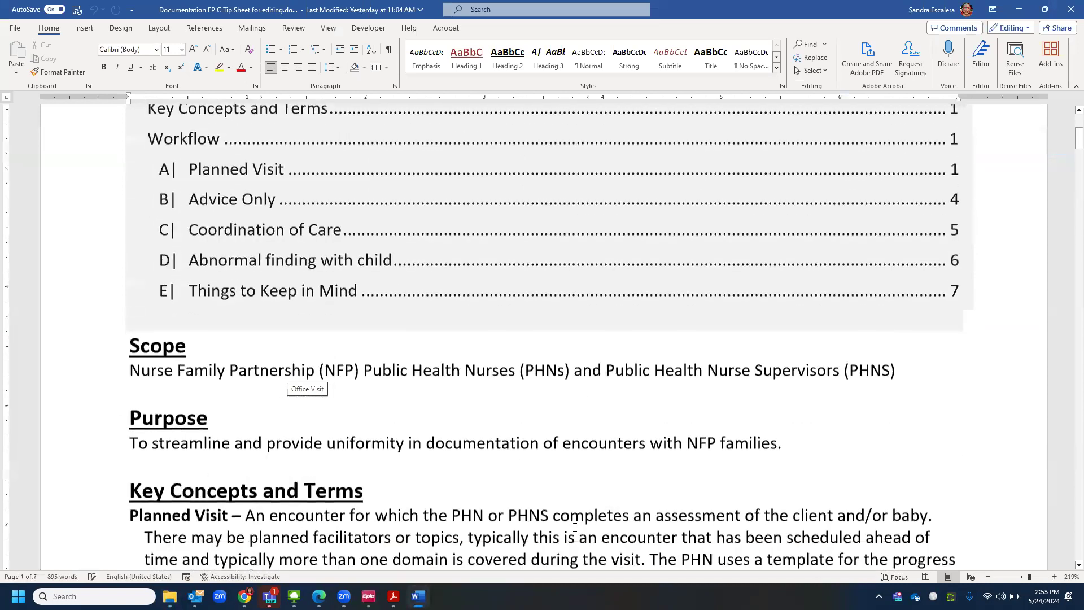
{"action": "scroll", "coordinate": [575, 527], "scroll_direction": "down", "scroll_amount": 3}
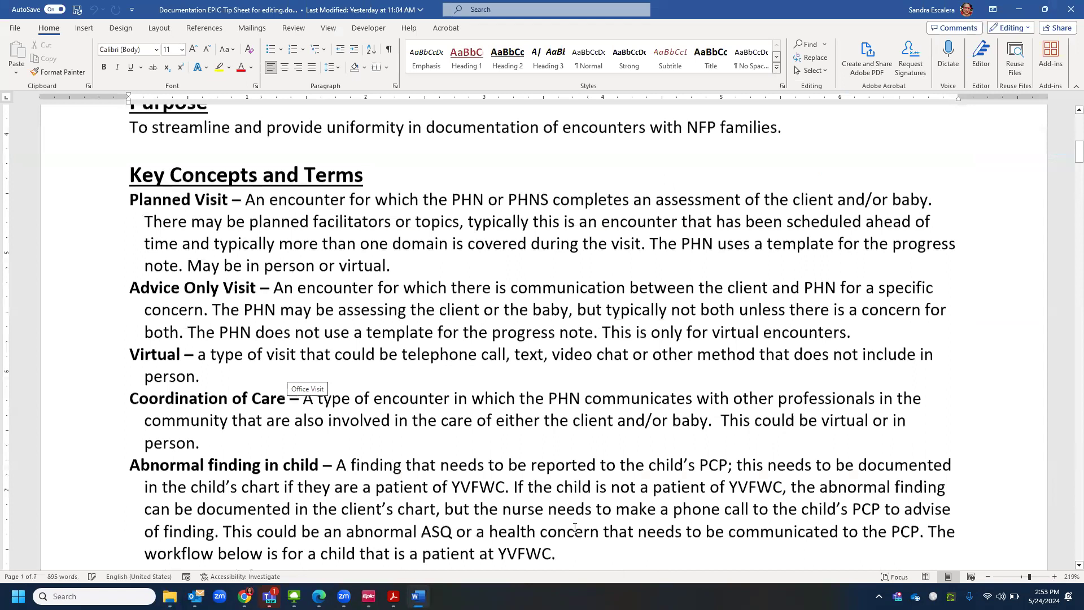
{"action": "scroll", "coordinate": [575, 527], "scroll_direction": "down", "scroll_amount": 3}
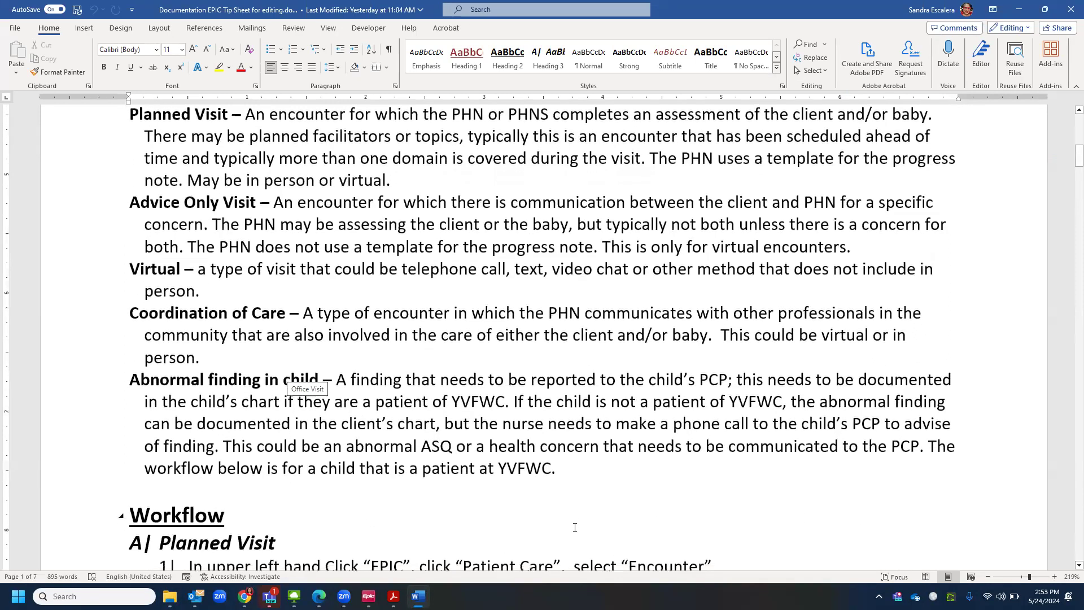
{"action": "scroll", "coordinate": [575, 528], "scroll_direction": "down", "scroll_amount": 10}
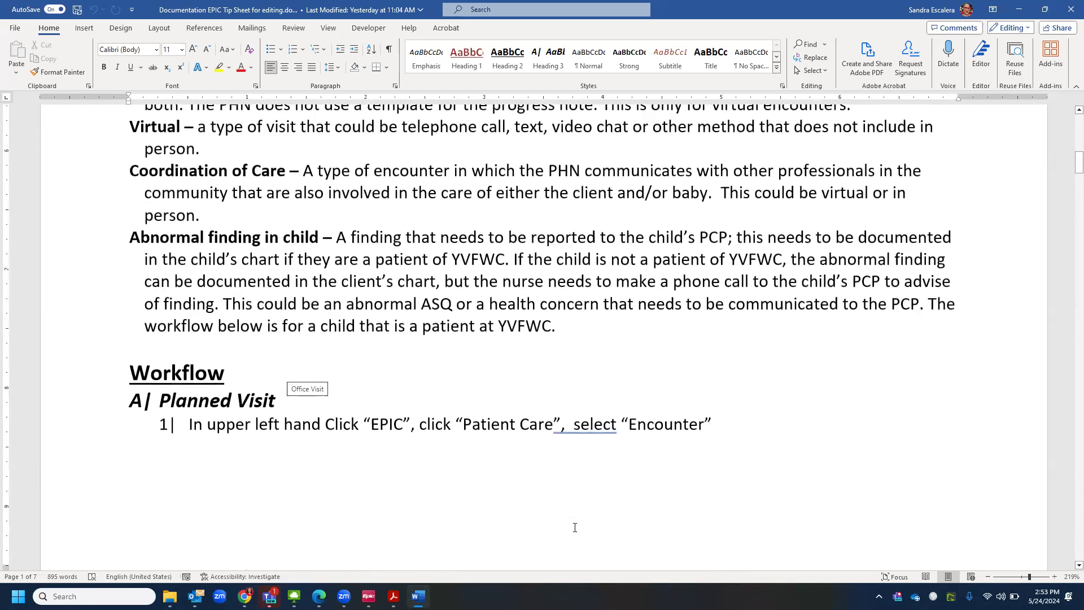
{"action": "scroll", "coordinate": [575, 528], "scroll_direction": "down", "scroll_amount": 1}
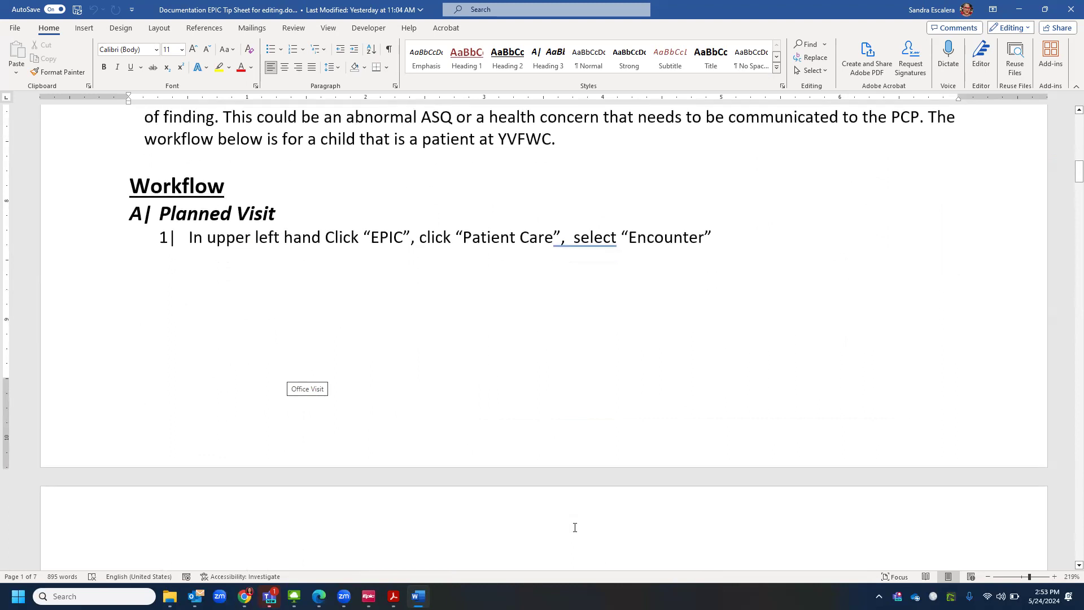
{"action": "scroll", "coordinate": [575, 528], "scroll_direction": "down", "scroll_amount": 3}
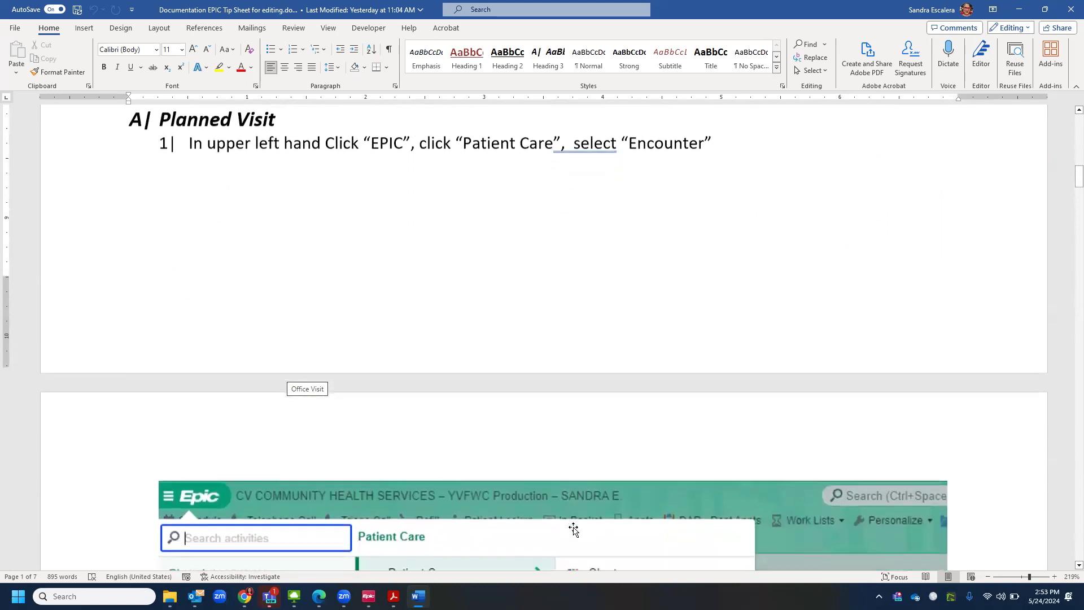
{"action": "scroll", "coordinate": [573, 529], "scroll_direction": "down", "scroll_amount": 11}
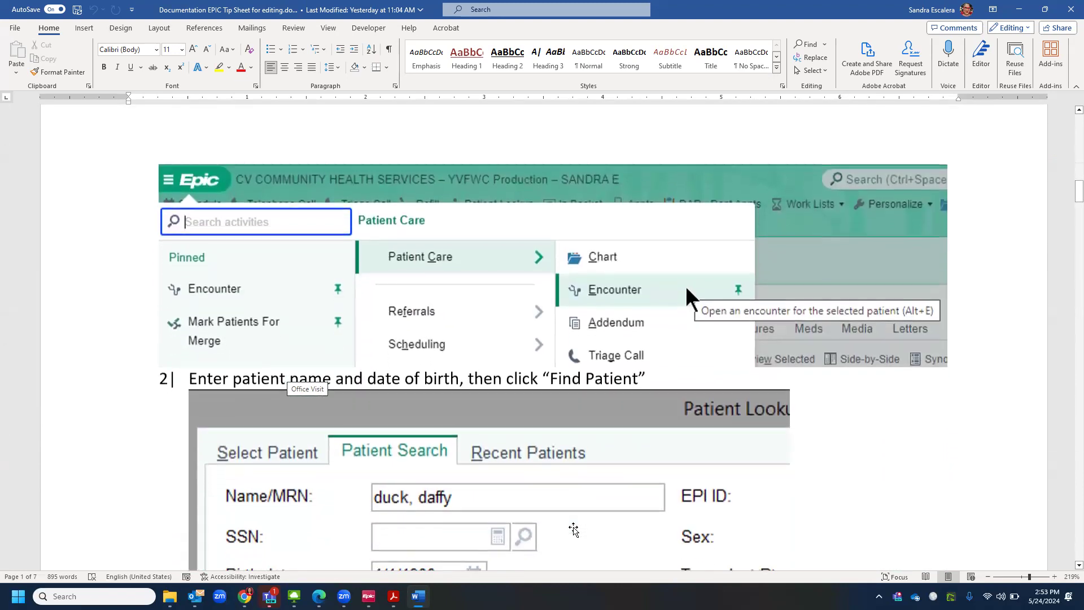
{"action": "scroll", "coordinate": [573, 529], "scroll_direction": "down", "scroll_amount": 9}
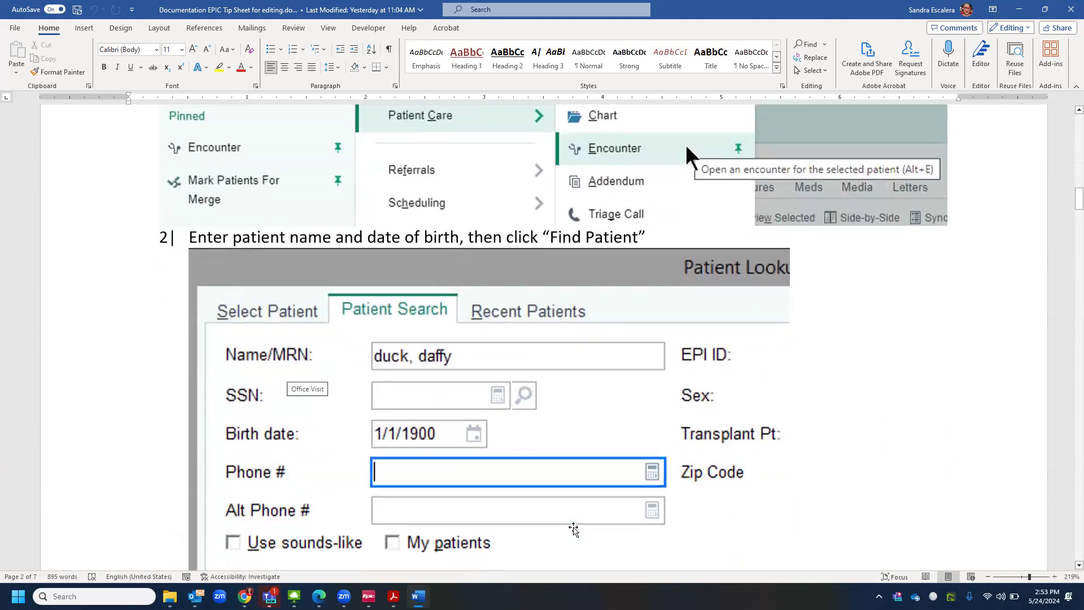
{"action": "scroll", "coordinate": [575, 527], "scroll_direction": "down", "scroll_amount": 8}
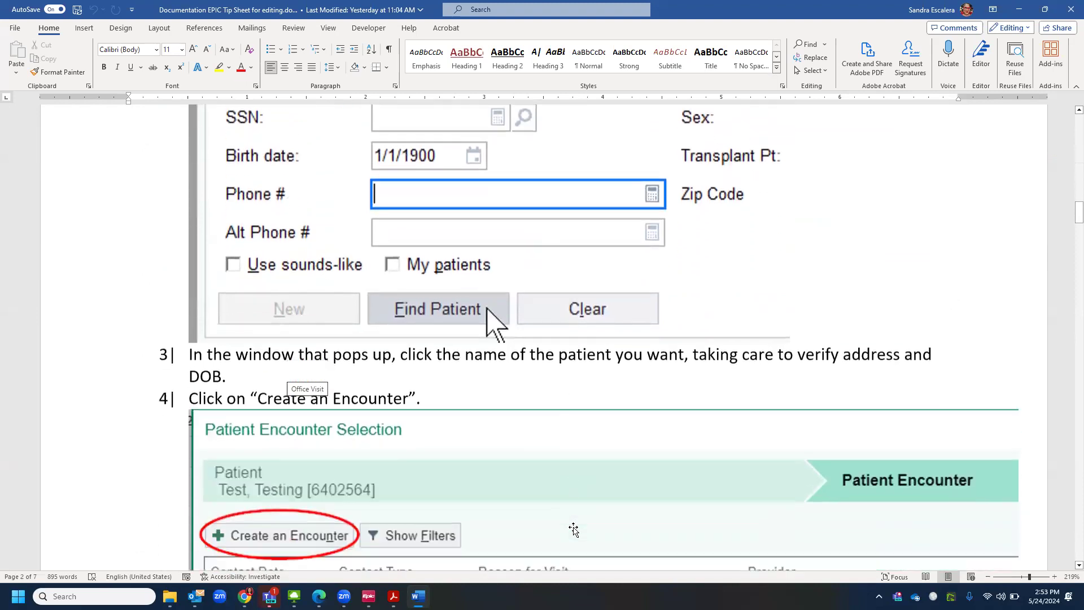
{"action": "scroll", "coordinate": [575, 527], "scroll_direction": "down", "scroll_amount": 11}
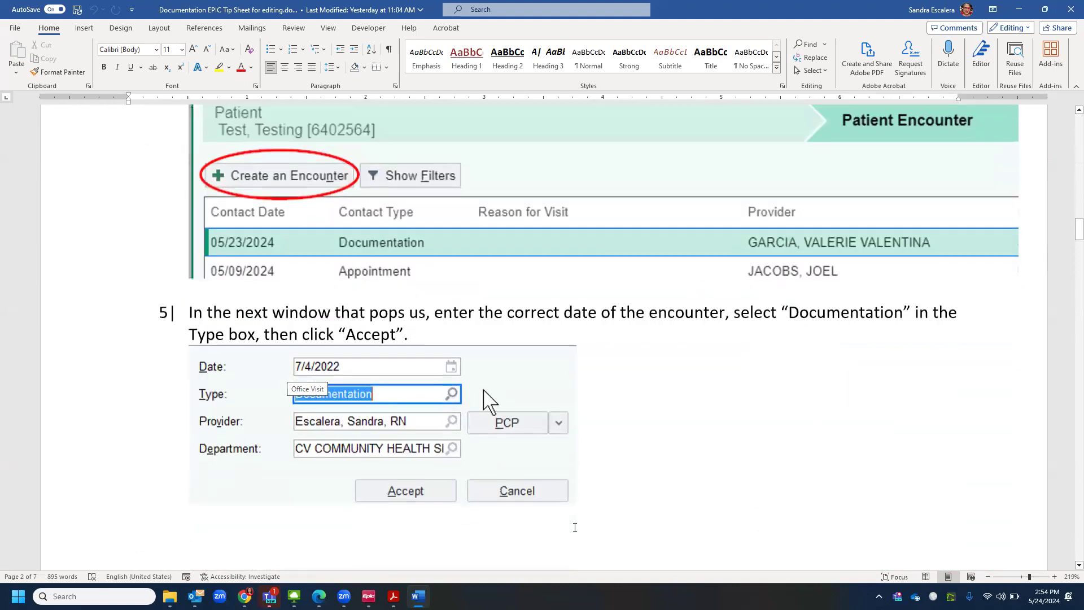
{"action": "scroll", "coordinate": [575, 527], "scroll_direction": "down", "scroll_amount": 6}
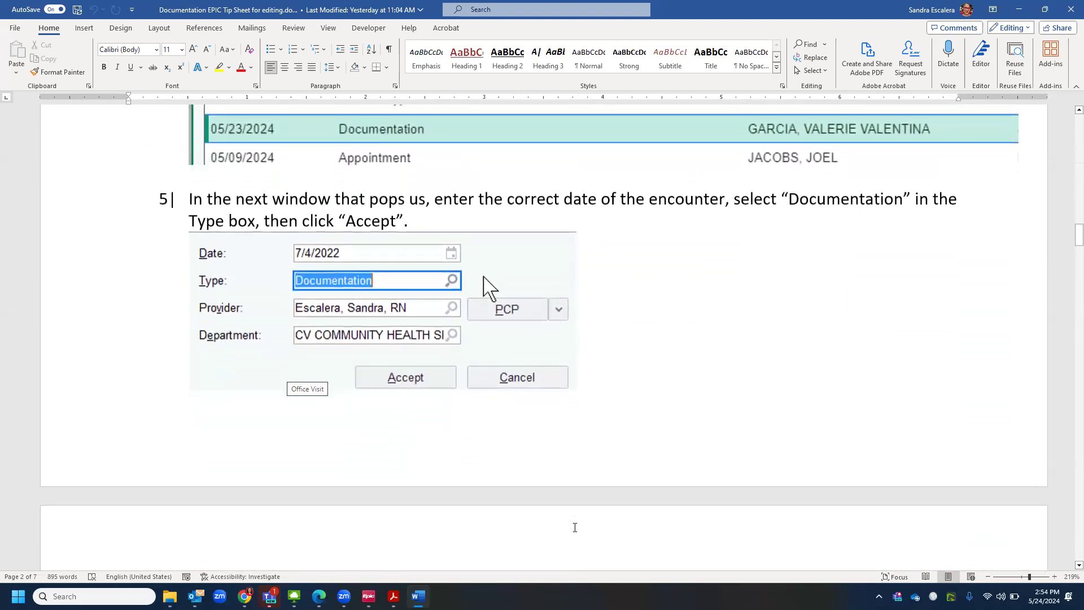
{"action": "scroll", "coordinate": [574, 529], "scroll_direction": "down", "scroll_amount": 11}
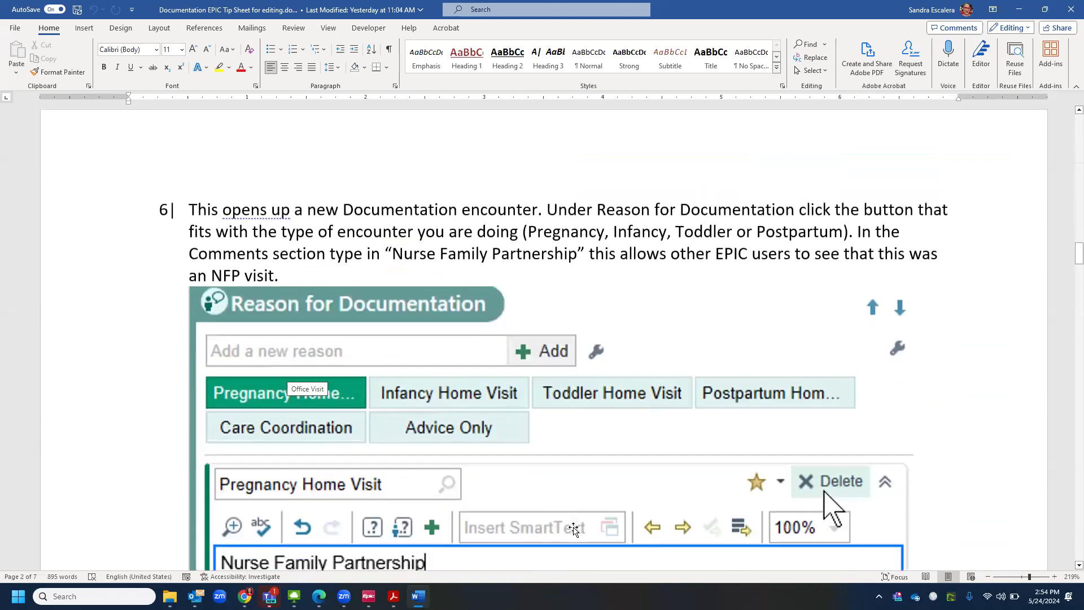
{"action": "scroll", "coordinate": [574, 528], "scroll_direction": "down", "scroll_amount": 2}
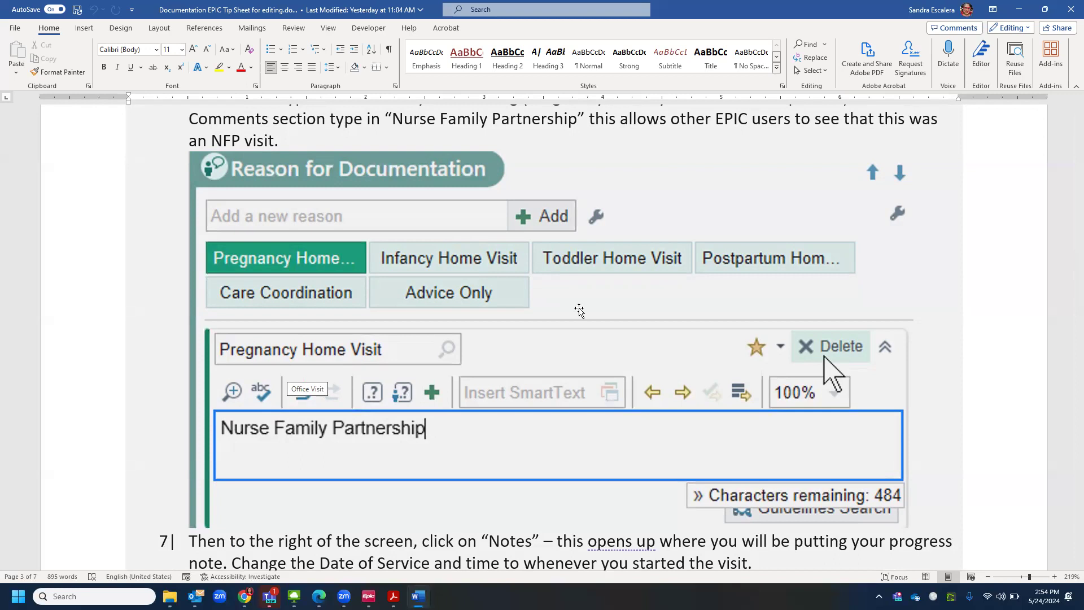
Continue to step 4, Send Chart Upon Closing Section, then minimize Word
{"action": "scroll", "coordinate": [580, 309], "scroll_direction": "up", "scroll_amount": 5}
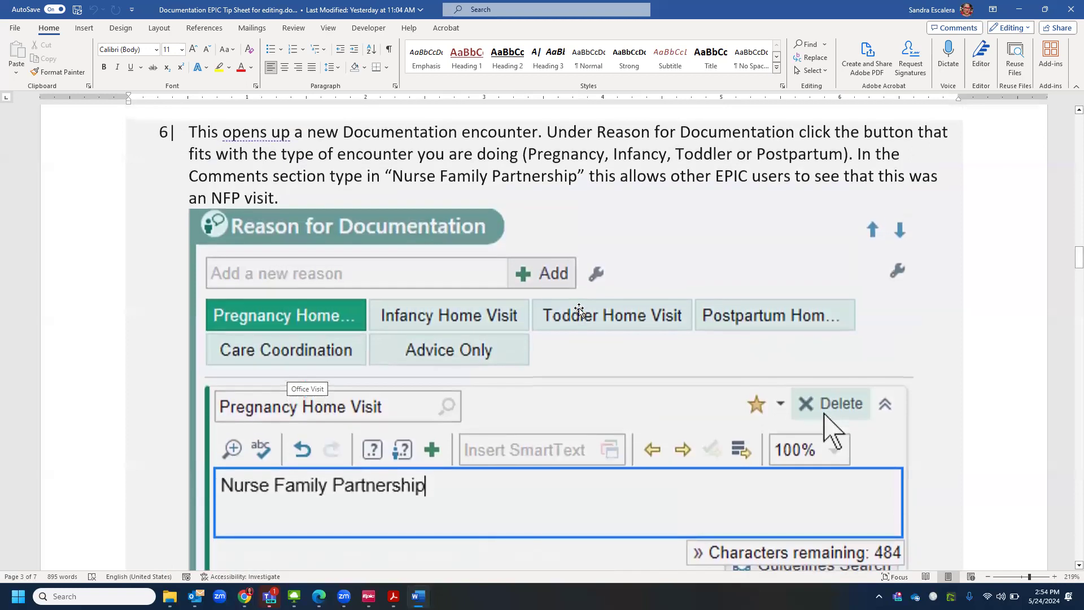
{"action": "scroll", "coordinate": [581, 309], "scroll_direction": "up", "scroll_amount": 5}
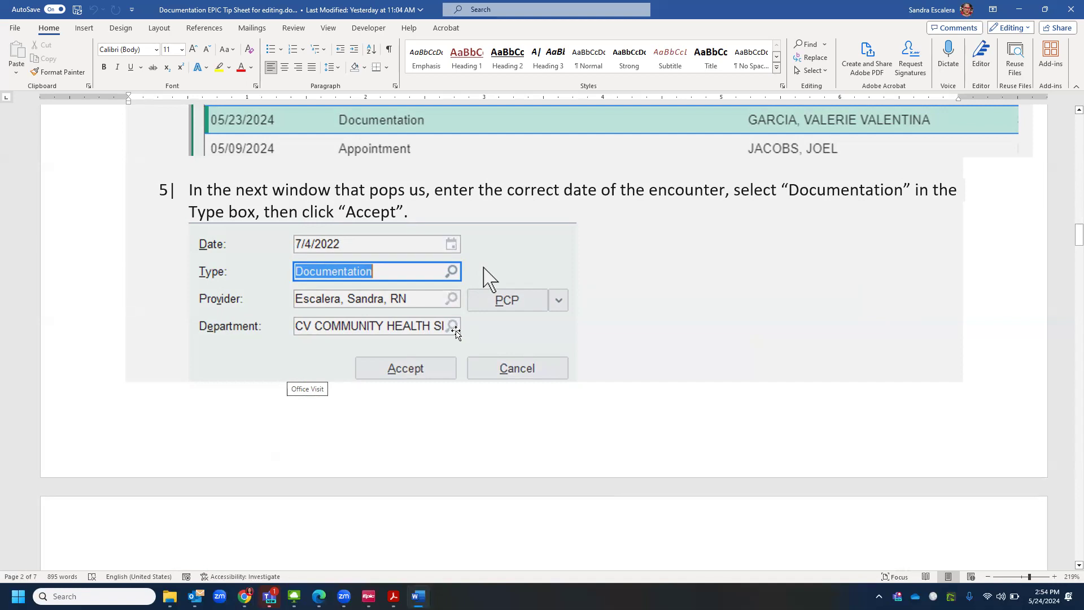
{"action": "scroll", "coordinate": [456, 332], "scroll_direction": "down", "scroll_amount": 7}
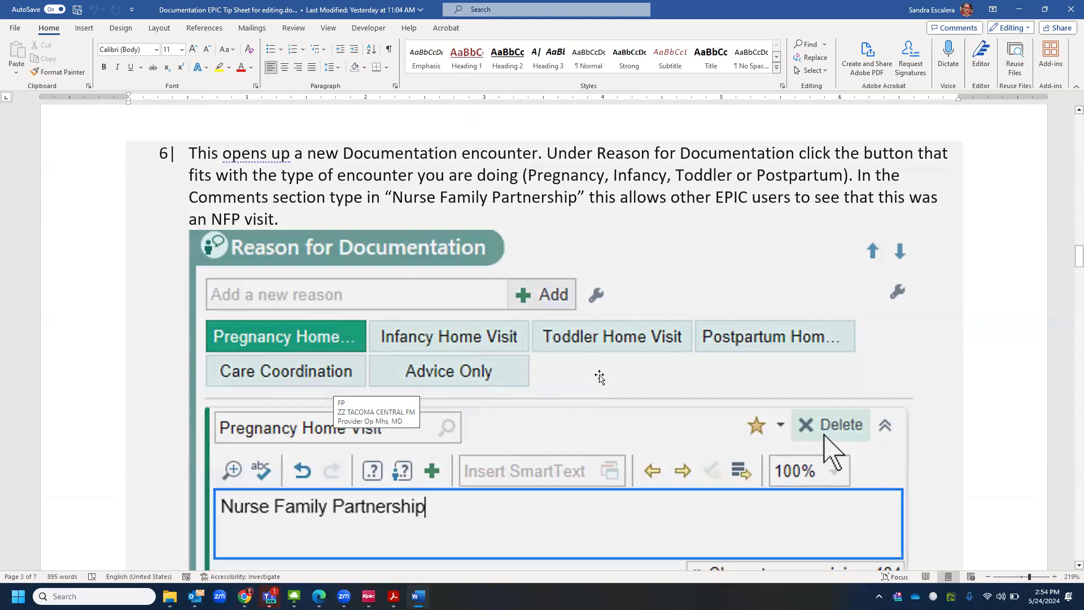
{"action": "scroll", "coordinate": [600, 377], "scroll_direction": "down", "scroll_amount": 5}
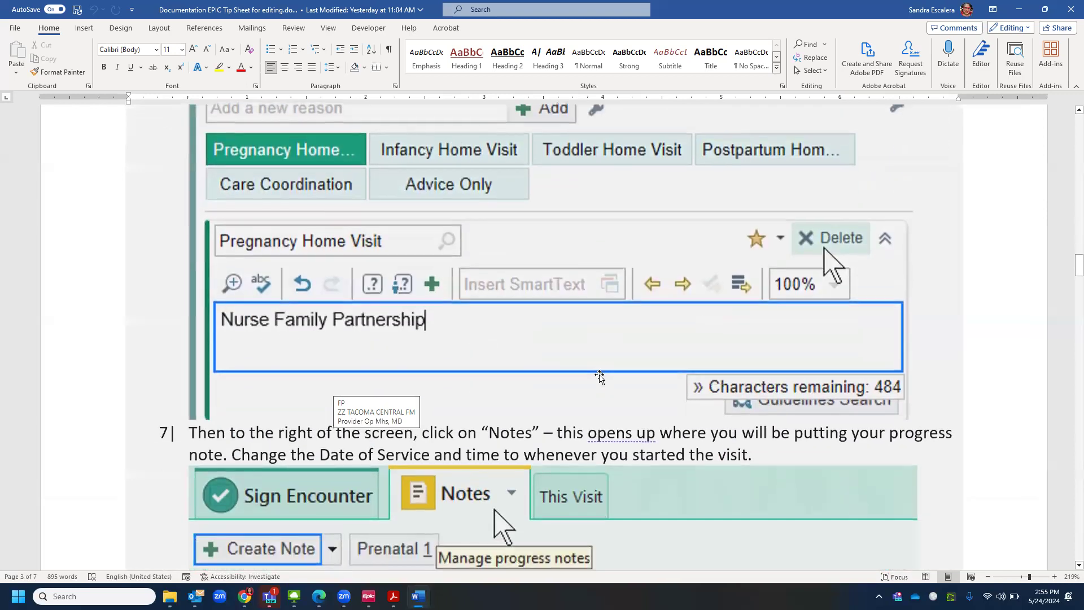
{"action": "scroll", "coordinate": [600, 377], "scroll_direction": "down", "scroll_amount": 2}
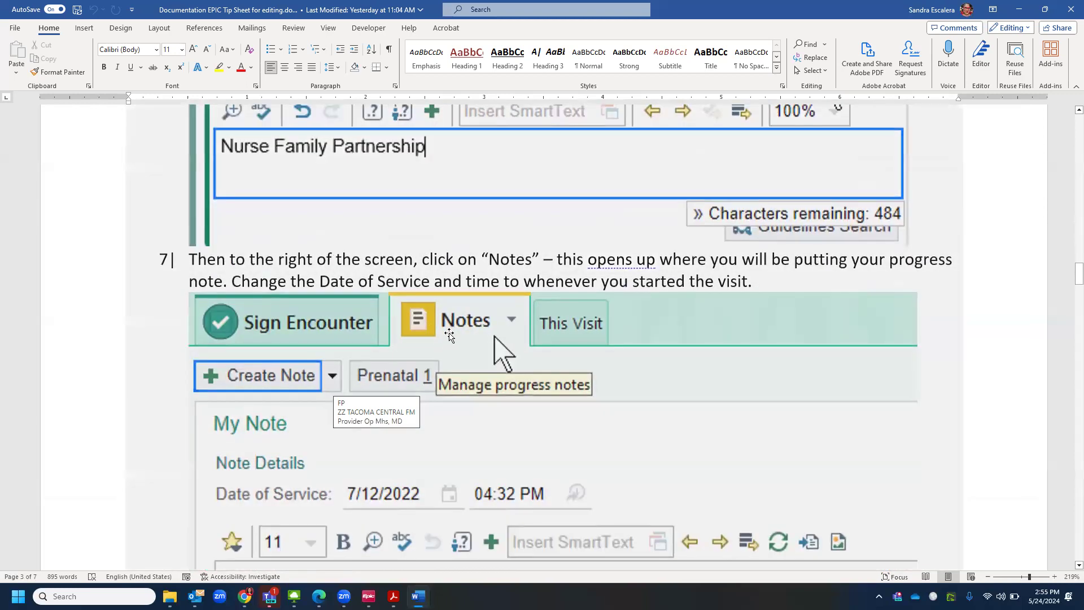
{"action": "scroll", "coordinate": [649, 407], "scroll_direction": "down", "scroll_amount": 5}
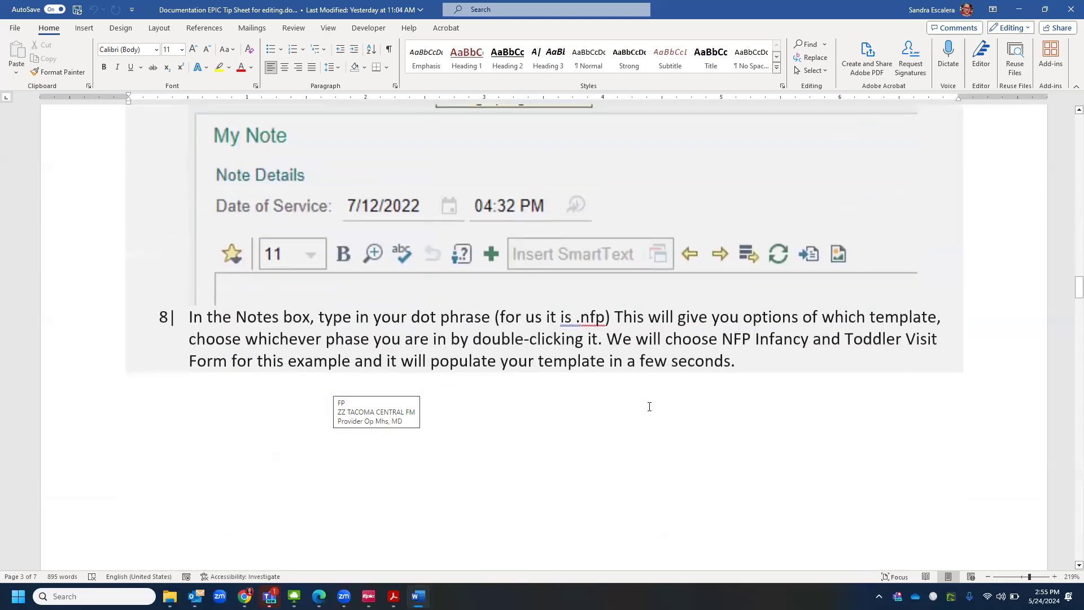
{"action": "scroll", "coordinate": [650, 407], "scroll_direction": "down", "scroll_amount": 7}
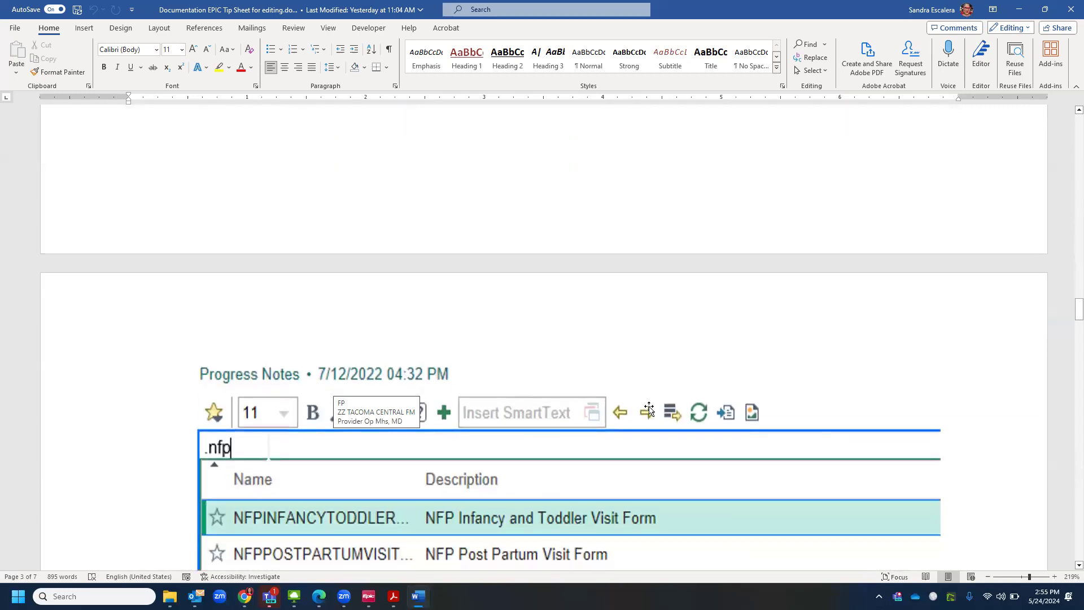
{"action": "scroll", "coordinate": [649, 409], "scroll_direction": "down", "scroll_amount": 4}
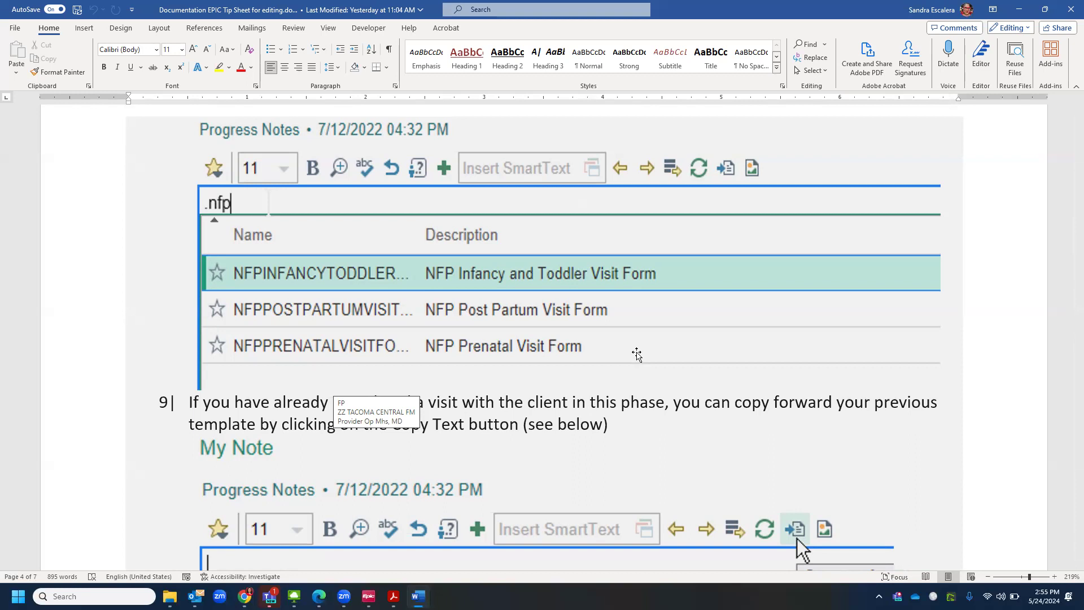
{"action": "scroll", "coordinate": [637, 354], "scroll_direction": "down", "scroll_amount": 10}
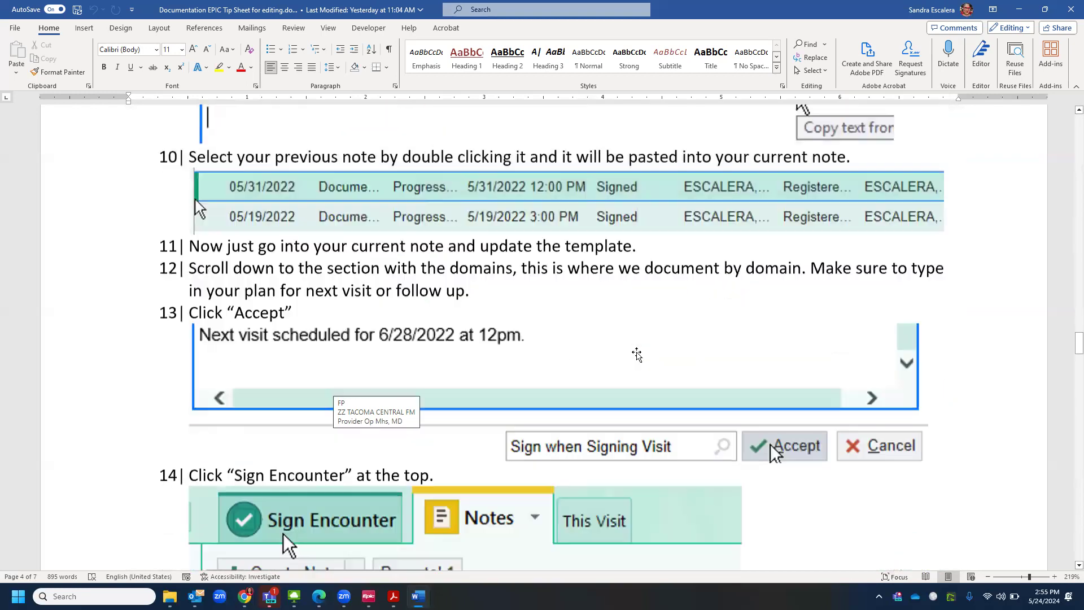
{"action": "scroll", "coordinate": [637, 354], "scroll_direction": "down", "scroll_amount": 12}
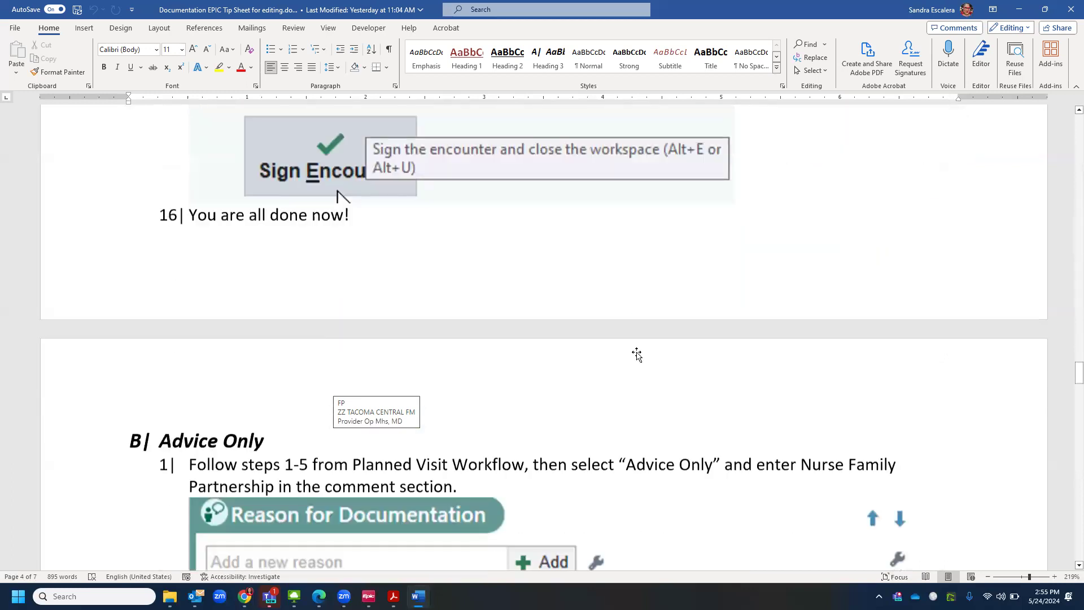
{"action": "scroll", "coordinate": [637, 354], "scroll_direction": "down", "scroll_amount": 9}
{"action": "scroll", "coordinate": [637, 354], "scroll_direction": "down", "scroll_amount": 1}
{"action": "scroll", "coordinate": [638, 355], "scroll_direction": "up", "scroll_amount": 4}
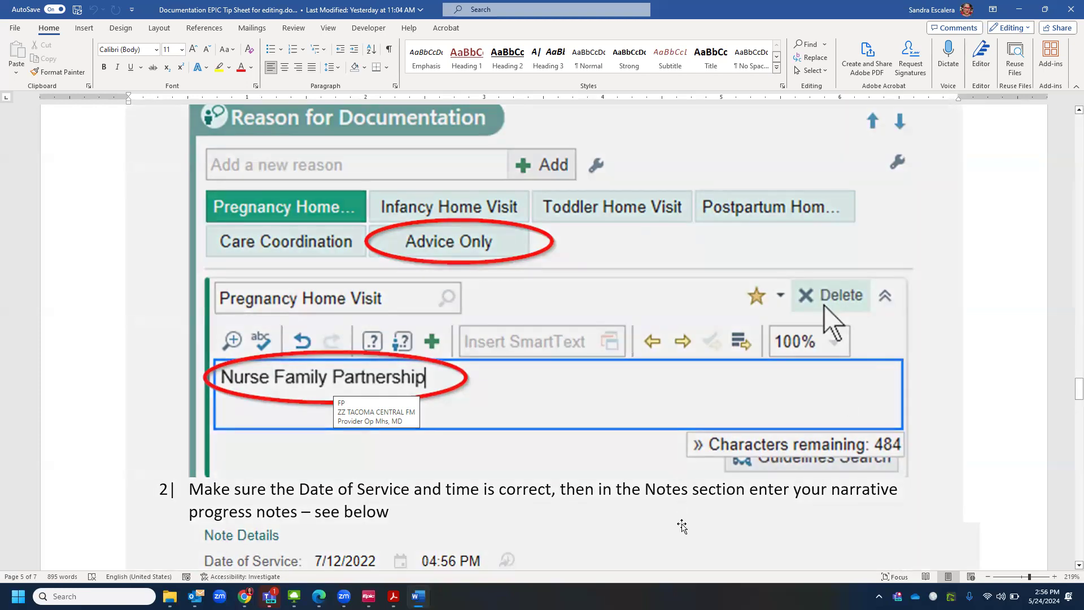
{"action": "scroll", "coordinate": [683, 526], "scroll_direction": "down", "scroll_amount": 7}
{"action": "scroll", "coordinate": [682, 526], "scroll_direction": "down", "scroll_amount": 16}
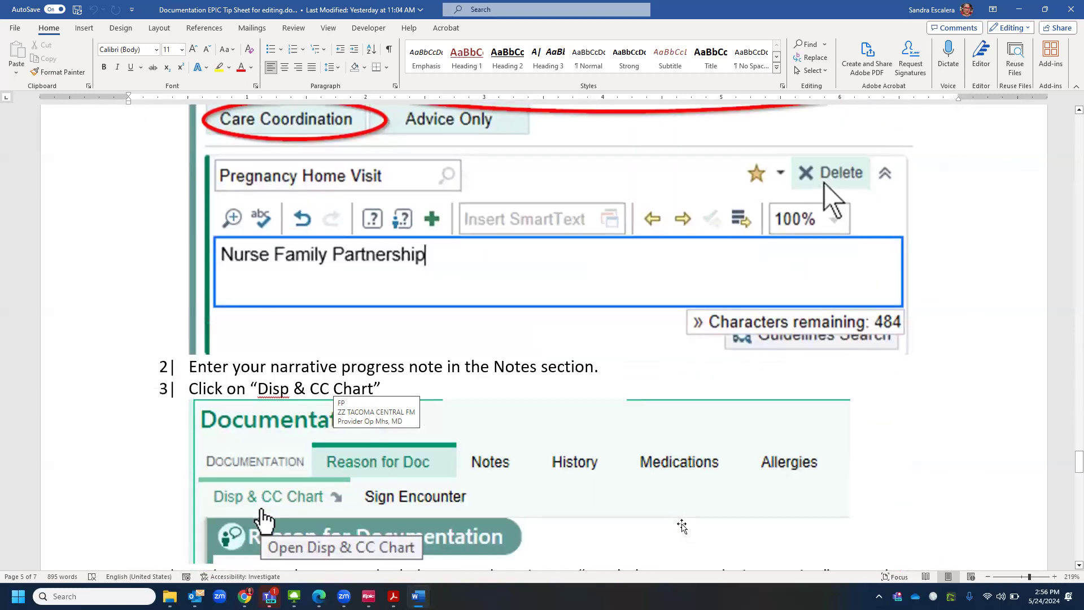
{"action": "scroll", "coordinate": [783, 395], "scroll_direction": "down", "scroll_amount": 6}
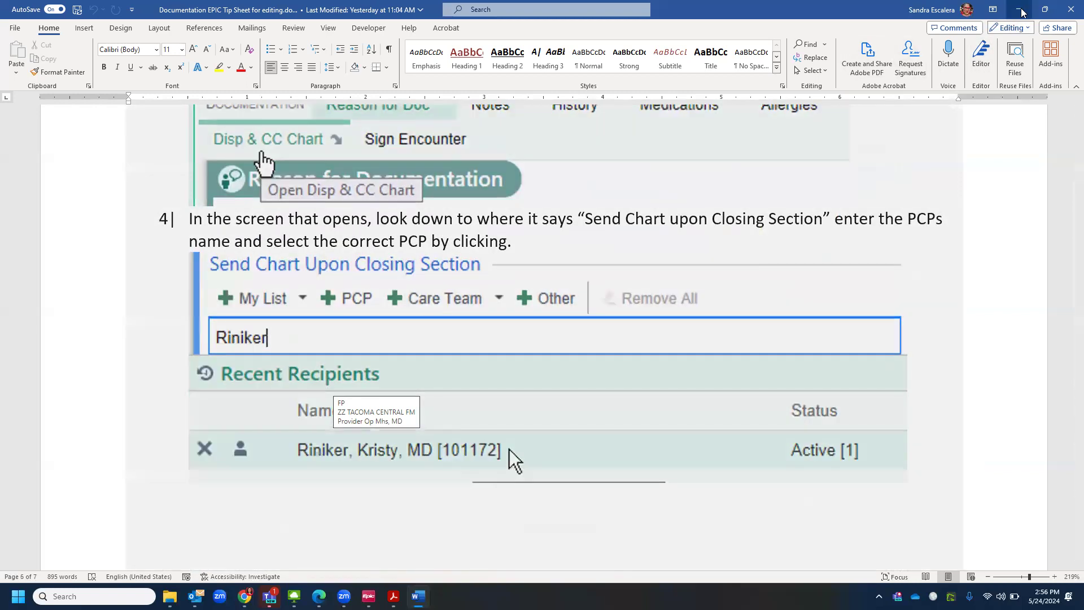
{"action": "left_click", "coordinate": [1020, 9]}
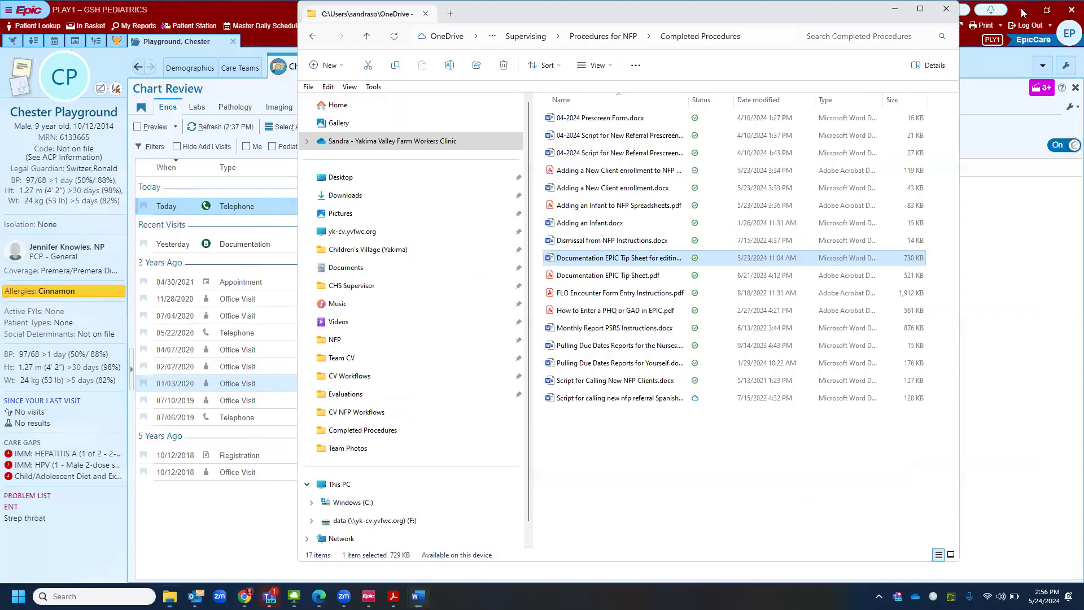
Minimize File Explorer and open My SmartPhrases from the Epic menu
{"action": "left_click", "coordinate": [890, 13]}
{"action": "left_click", "coordinate": [9, 10]}
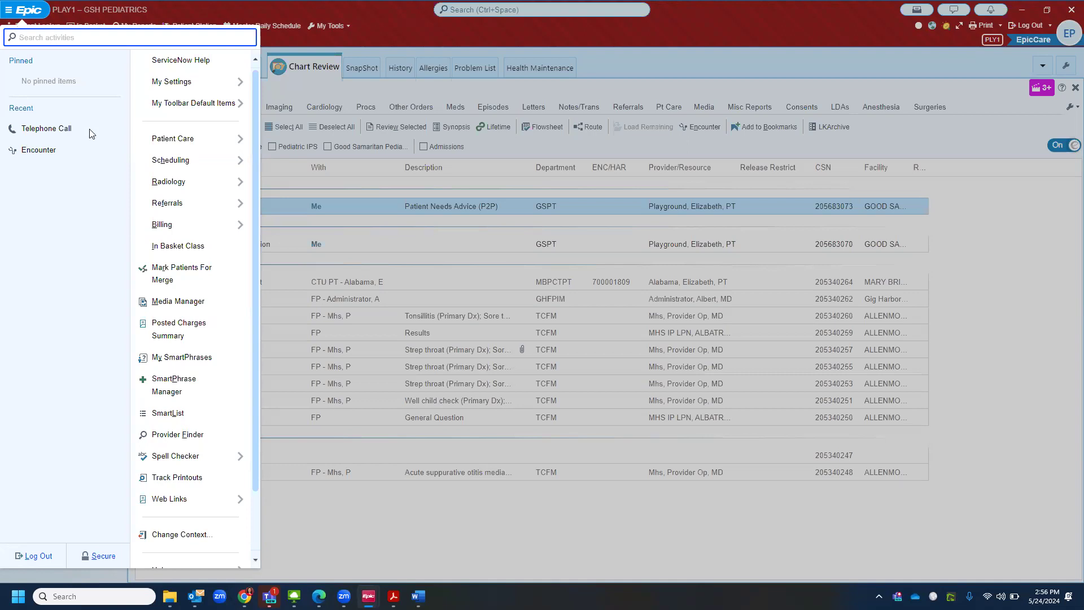
{"action": "left_click", "coordinate": [180, 358]}
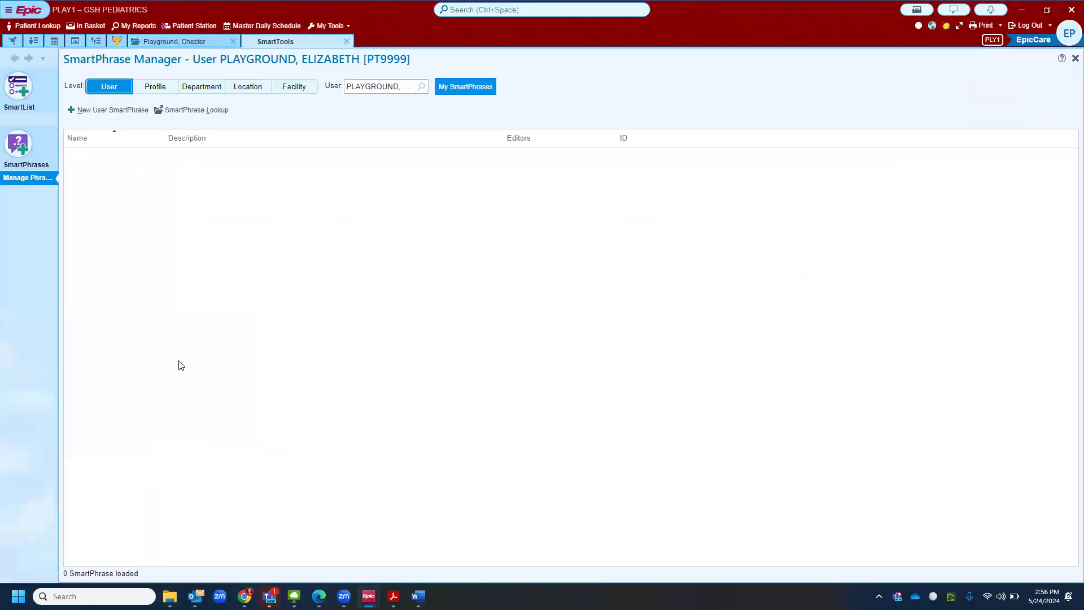
Start user SmartPhrase P2PTOP10, place the cursor in its empty body, and return to File Explorer
{"action": "left_click", "coordinate": [99, 109]}
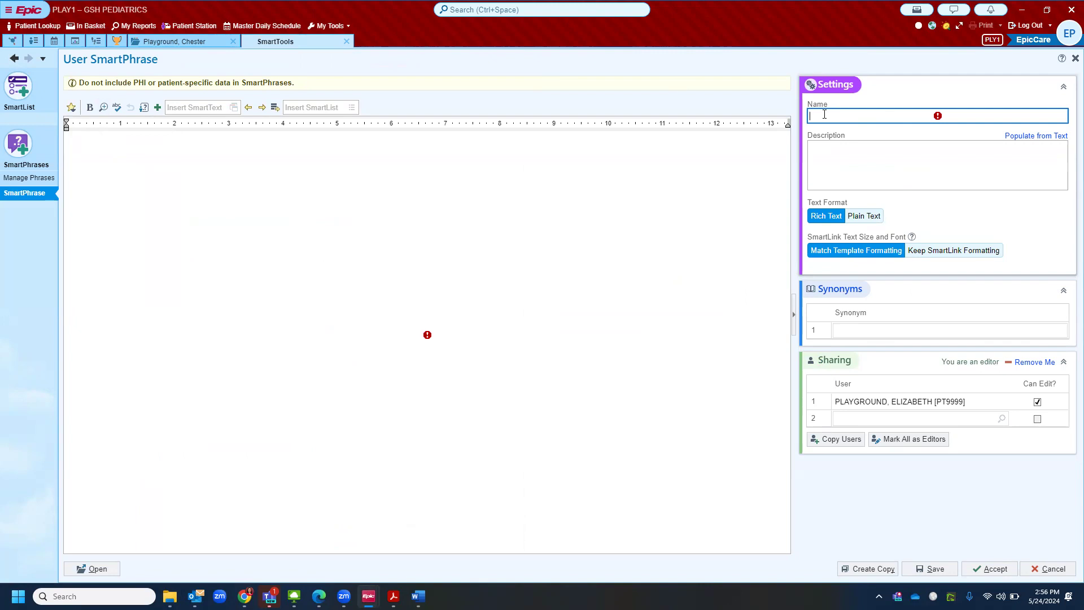
{"action": "type", "text": "P2PTOP10"}
{"action": "left_click", "coordinate": [832, 156]}
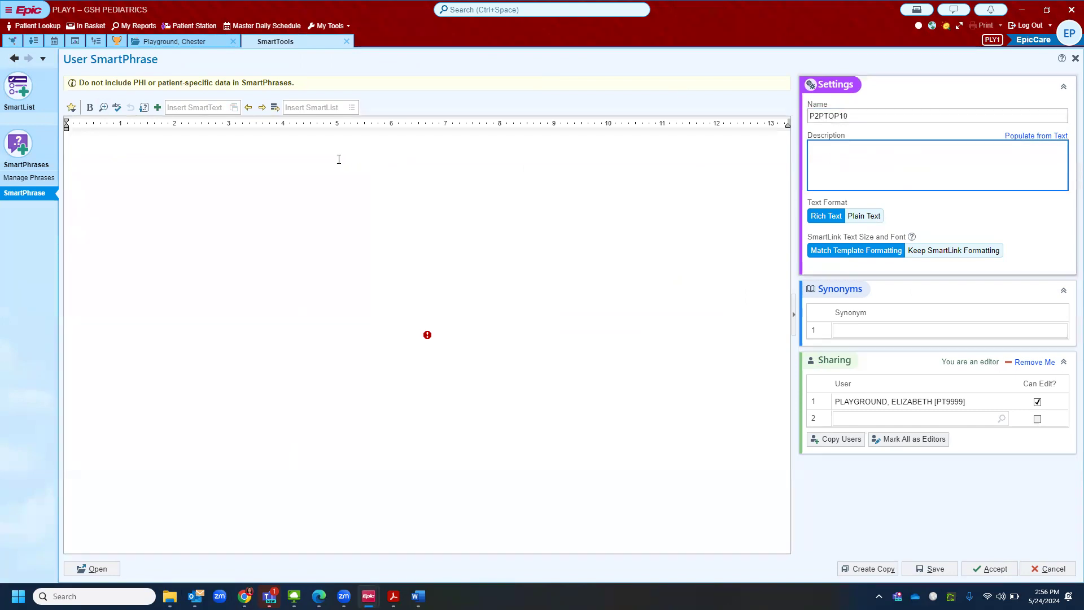
{"action": "left_click", "coordinate": [322, 156]}
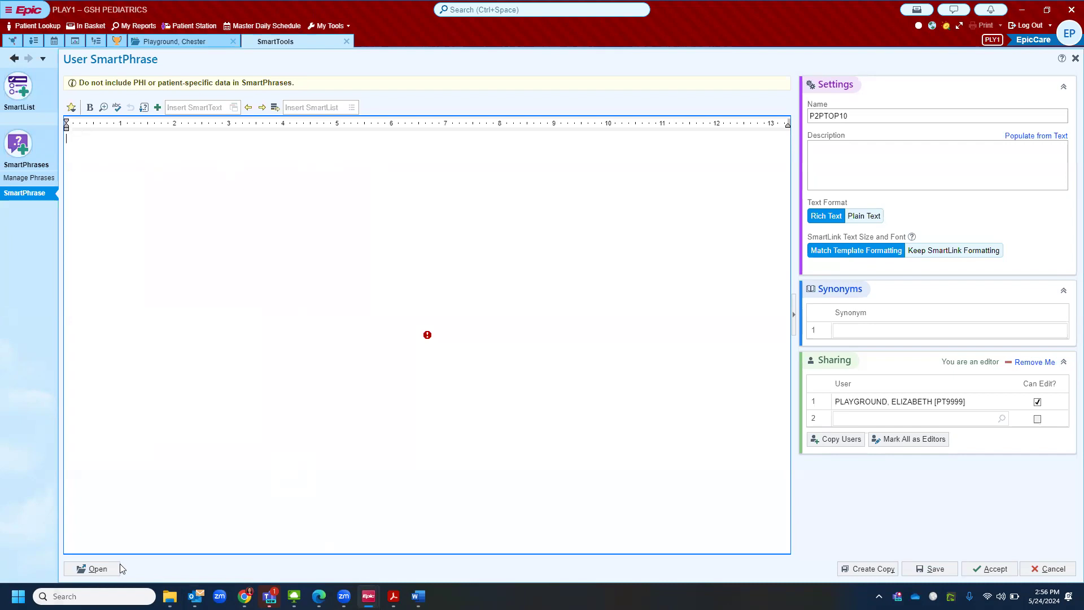
{"action": "left_click", "coordinate": [170, 596]}
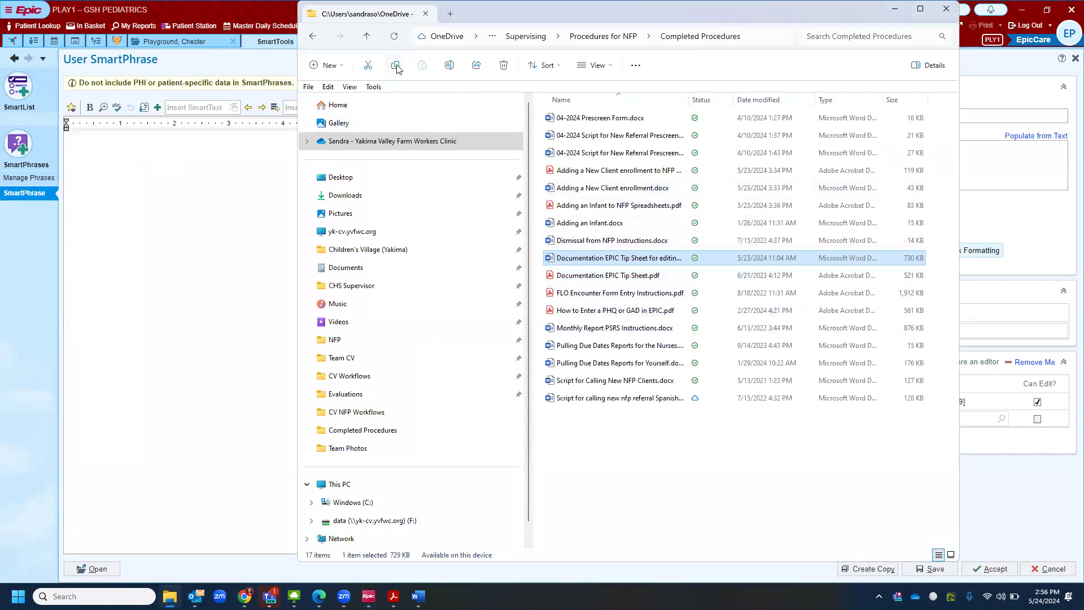
Open '2024 Prenatal Visit Form Template for EPIC.docx' from the CV NFP Workflows folder
{"action": "left_click", "coordinate": [364, 418]}
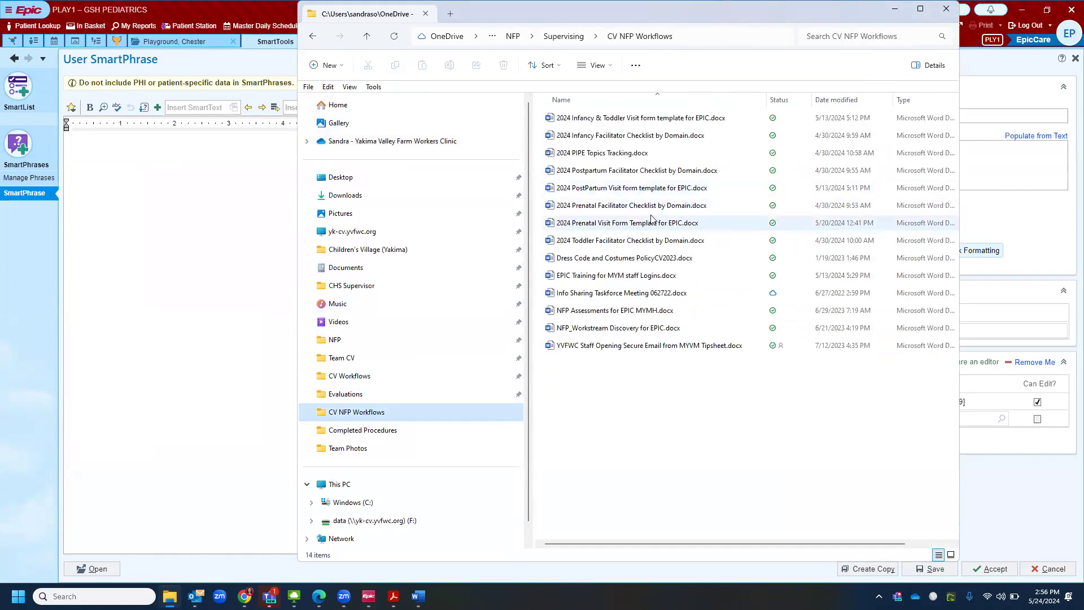
{"action": "double_click", "coordinate": [619, 226]}
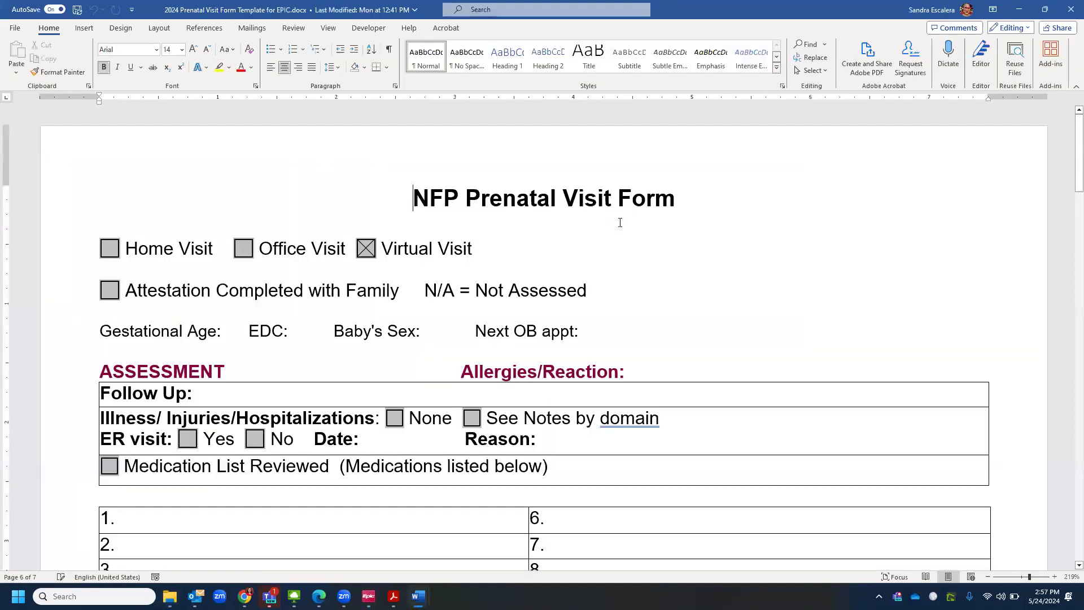
Copy the Environmental Health checklist cells from the prenatal form's X/H/D topics table
{"action": "scroll", "coordinate": [704, 349], "scroll_direction": "down", "scroll_amount": 3}
{"action": "scroll", "coordinate": [704, 349], "scroll_direction": "down", "scroll_amount": 7}
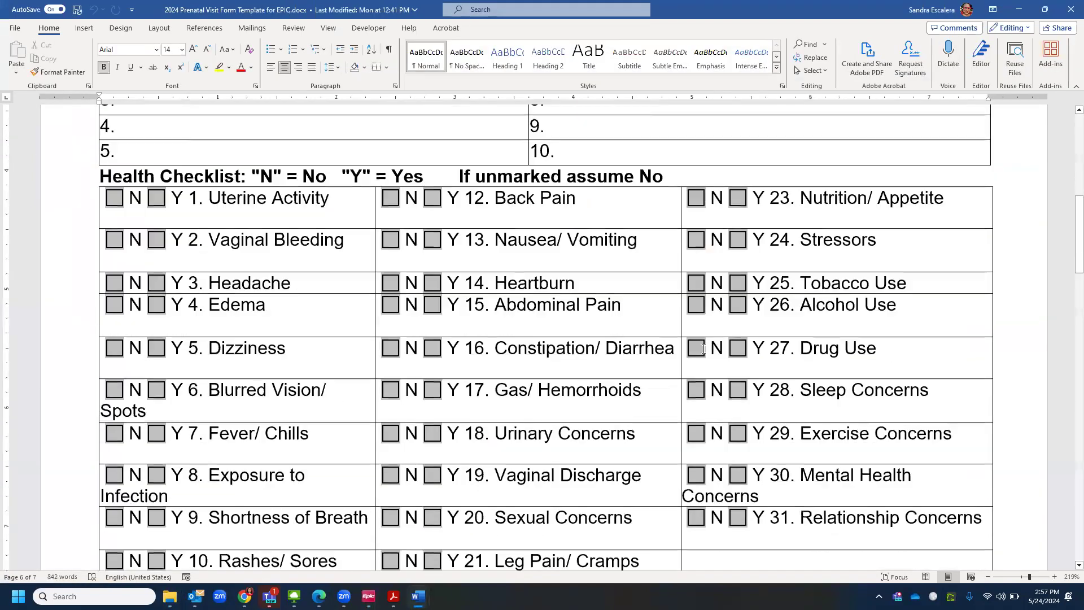
{"action": "scroll", "coordinate": [704, 349], "scroll_direction": "down", "scroll_amount": 15}
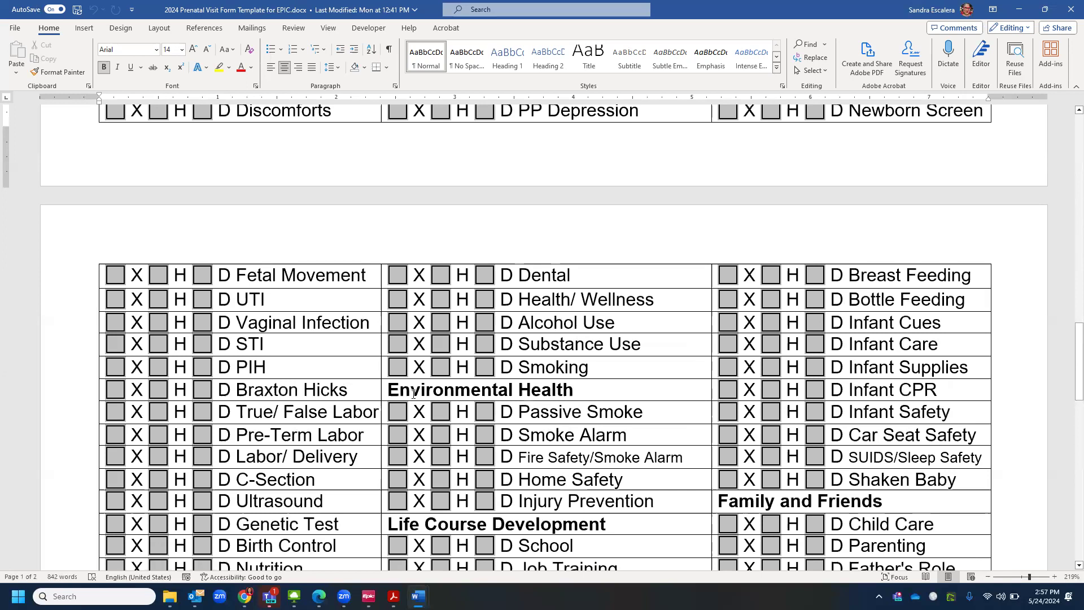
{"action": "mouse_move", "coordinate": [390, 386]}
{"action": "left_mouse_down"}
{"action": "mouse_move", "coordinate": [568, 482]}
{"action": "mouse_move", "coordinate": [572, 502]}
{"action": "left_mouse_up"}
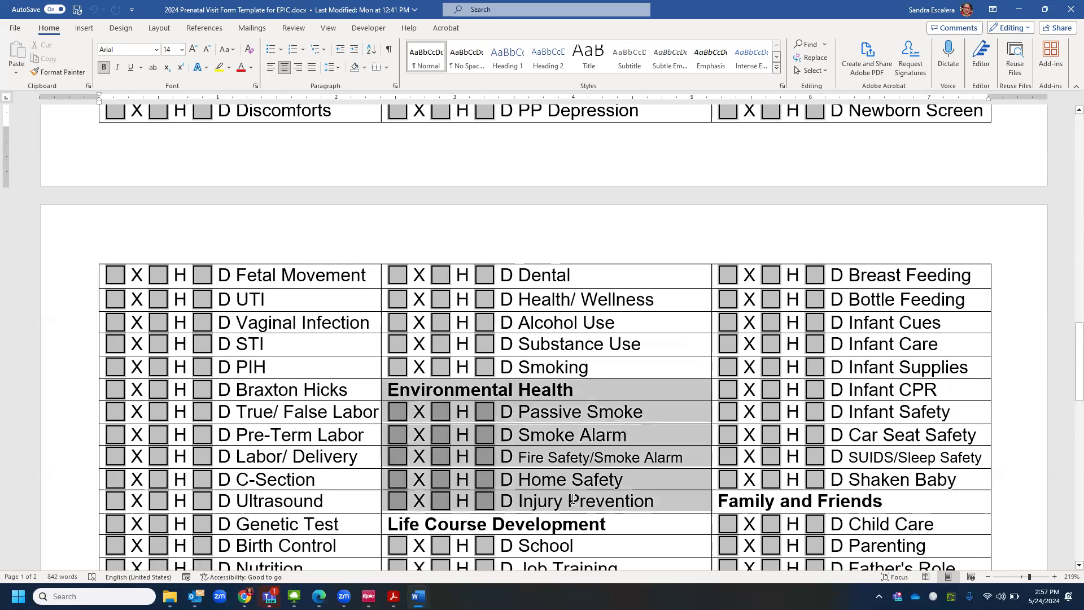
{"action": "right_click", "coordinate": [572, 501]}
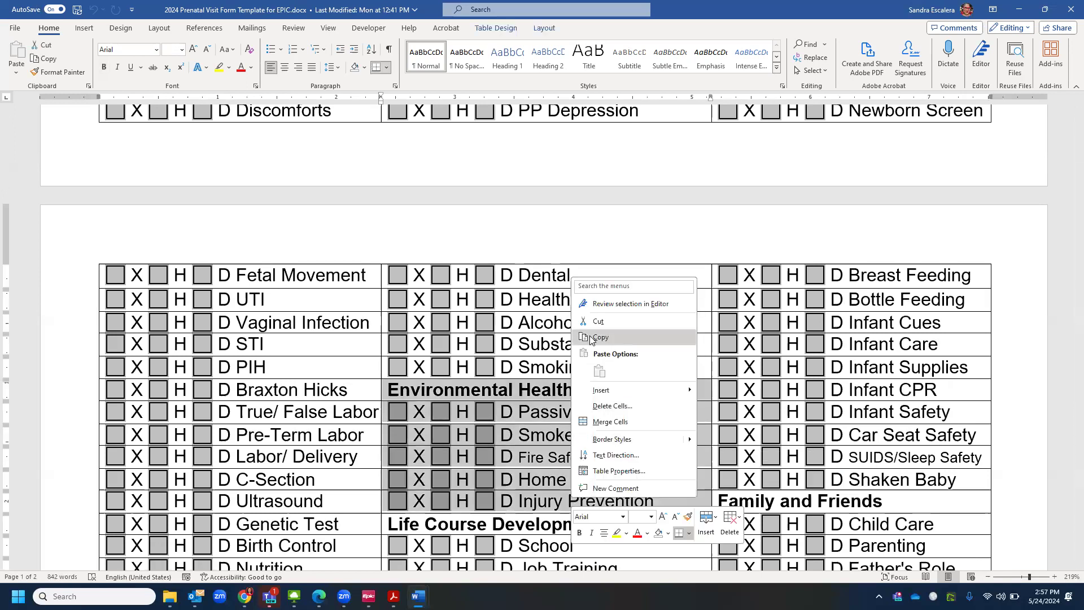
{"action": "left_click", "coordinate": [592, 339]}
Minimize the Word documents and File Explorer, then paste the Environmental Health table into P2PTOP10
{"action": "left_click", "coordinate": [1020, 10]}
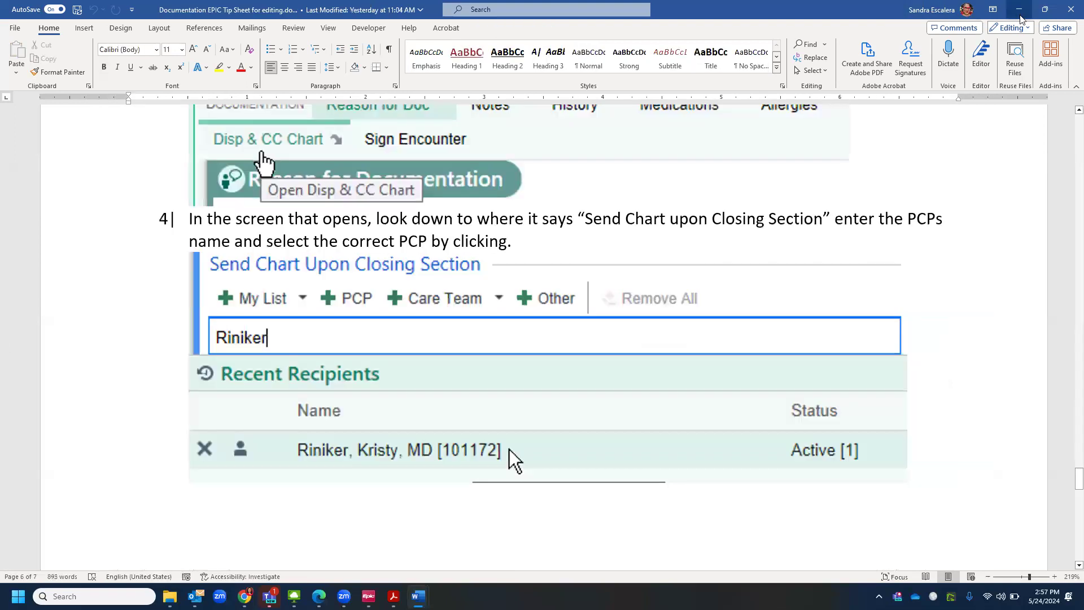
{"action": "left_click", "coordinate": [1019, 10]}
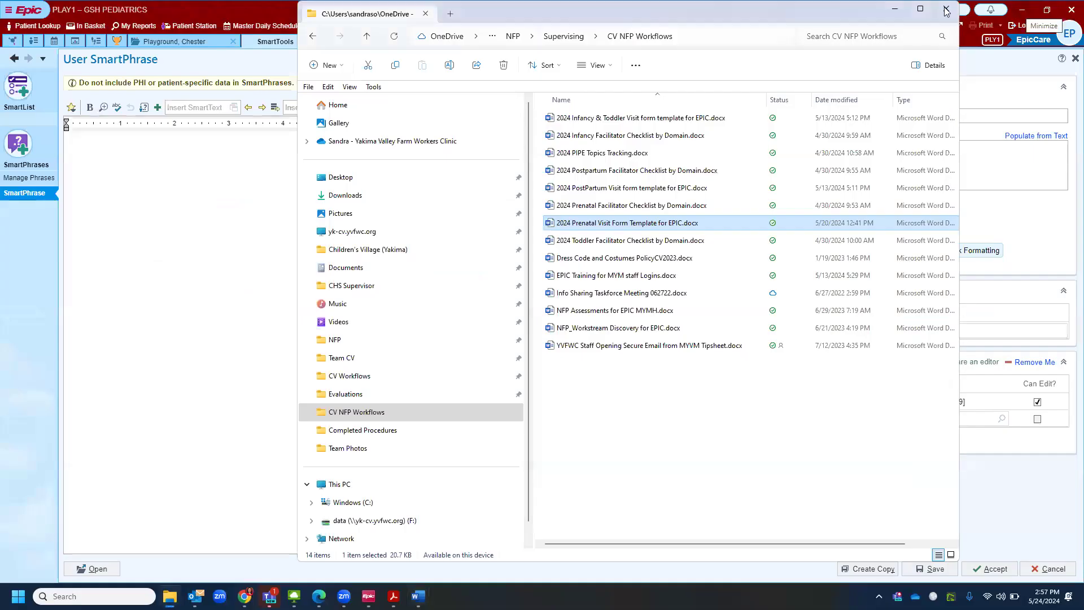
{"action": "left_click", "coordinate": [899, 12]}
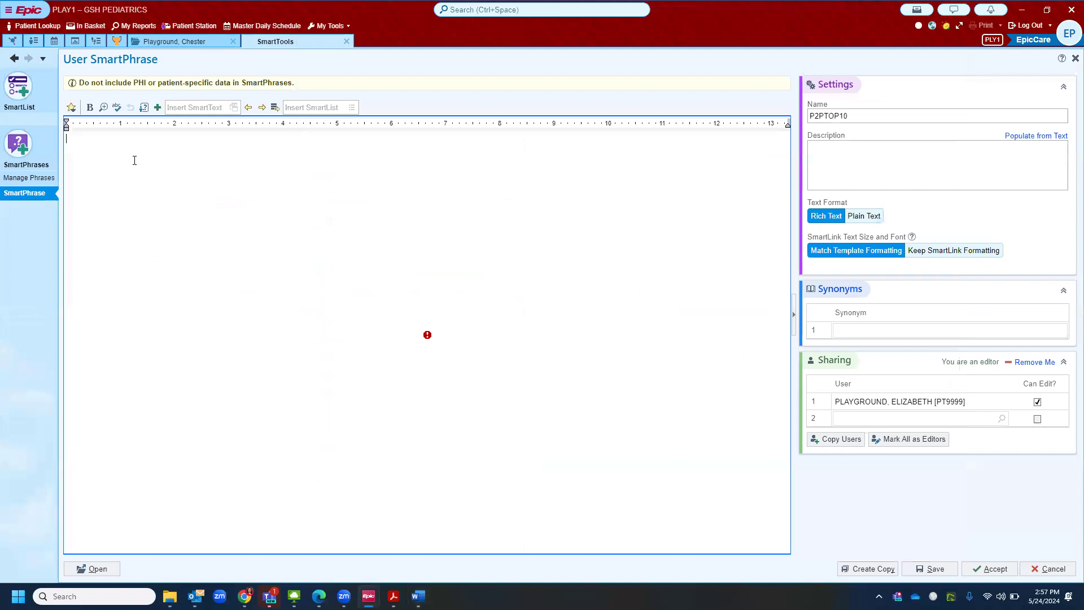
{"action": "key", "text": "ctrl+v"}
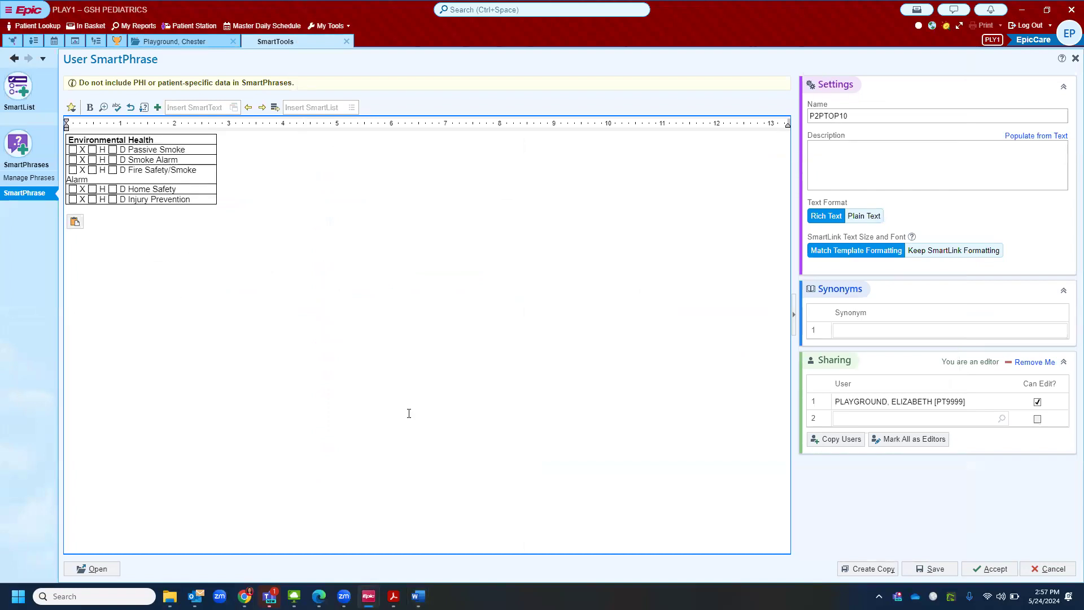
Share P2PTOP10 with a second user found by name search, then save and accept it
{"action": "left_click", "coordinate": [861, 417]}
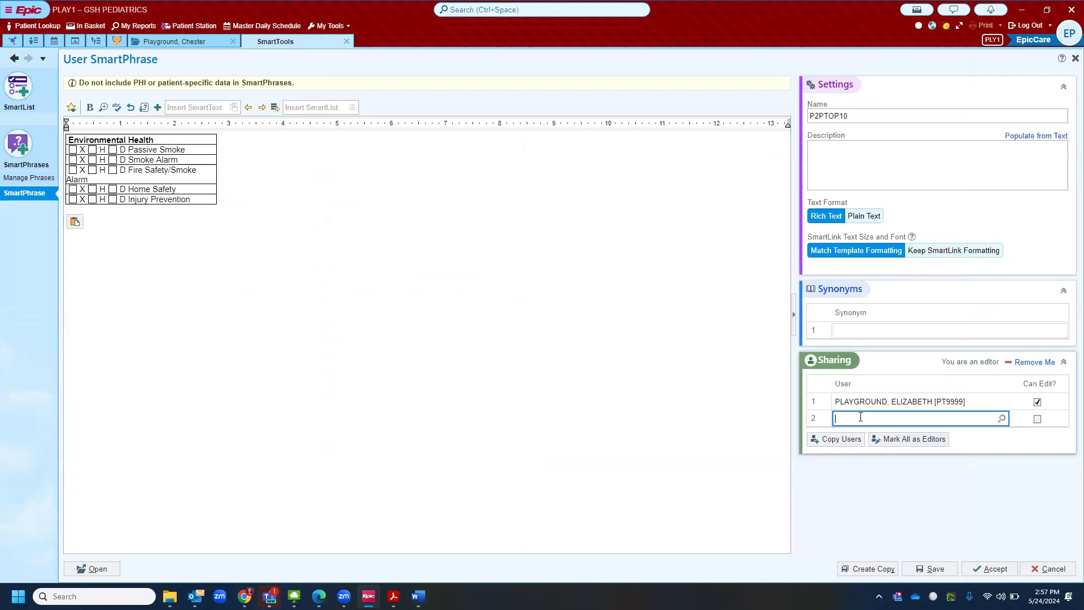
{"action": "type", "text": "albert"}
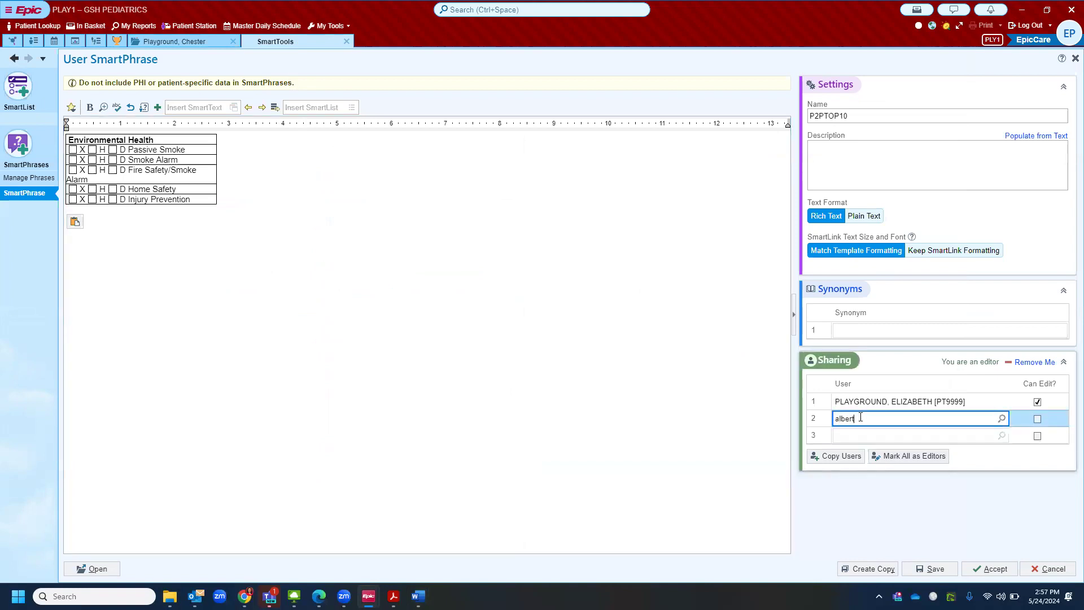
{"action": "key", "text": "Return"}
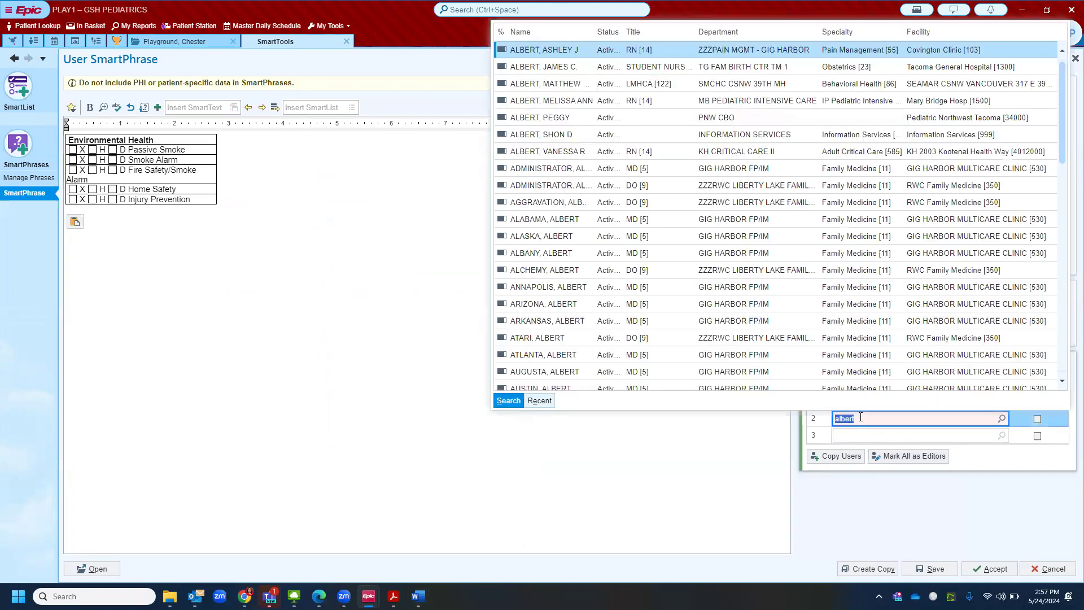
{"action": "type", "text": "pla"}
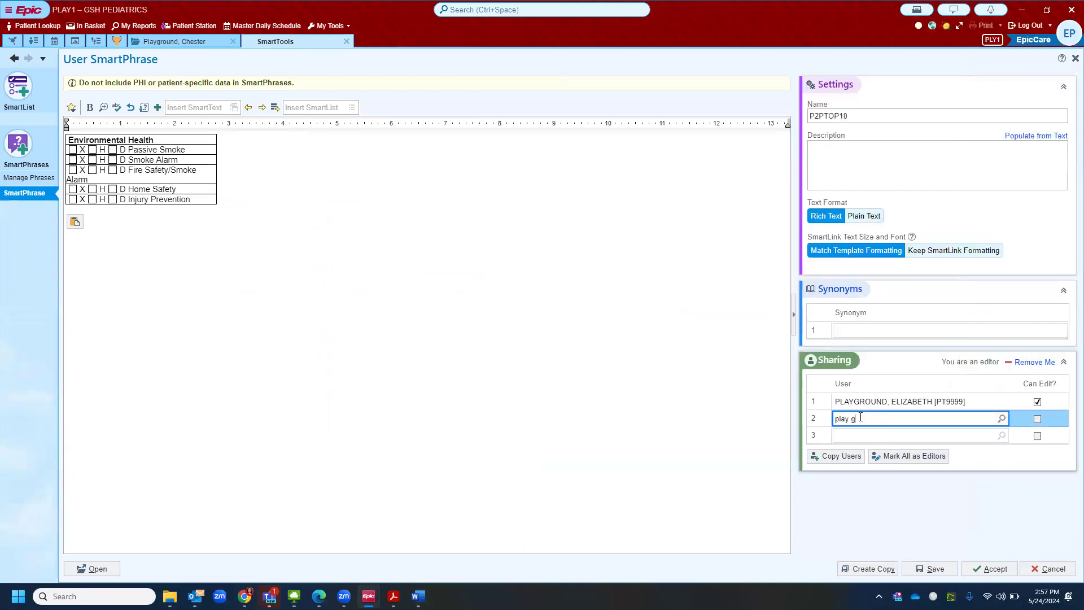
{"action": "type", "text": "y albert"}
{"action": "key", "text": "Return"}
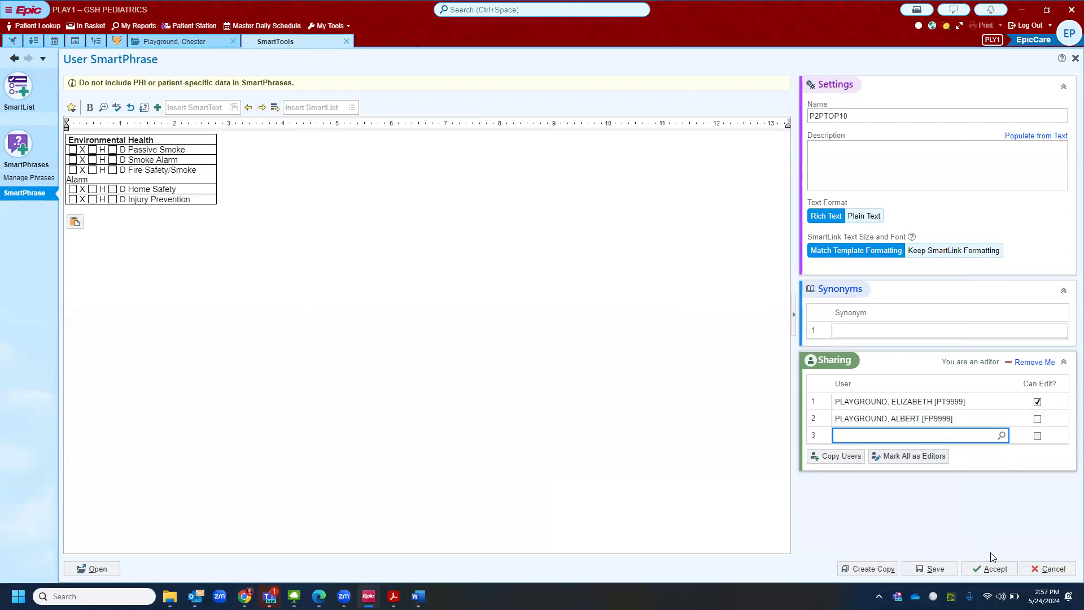
{"action": "left_click", "coordinate": [937, 570]}
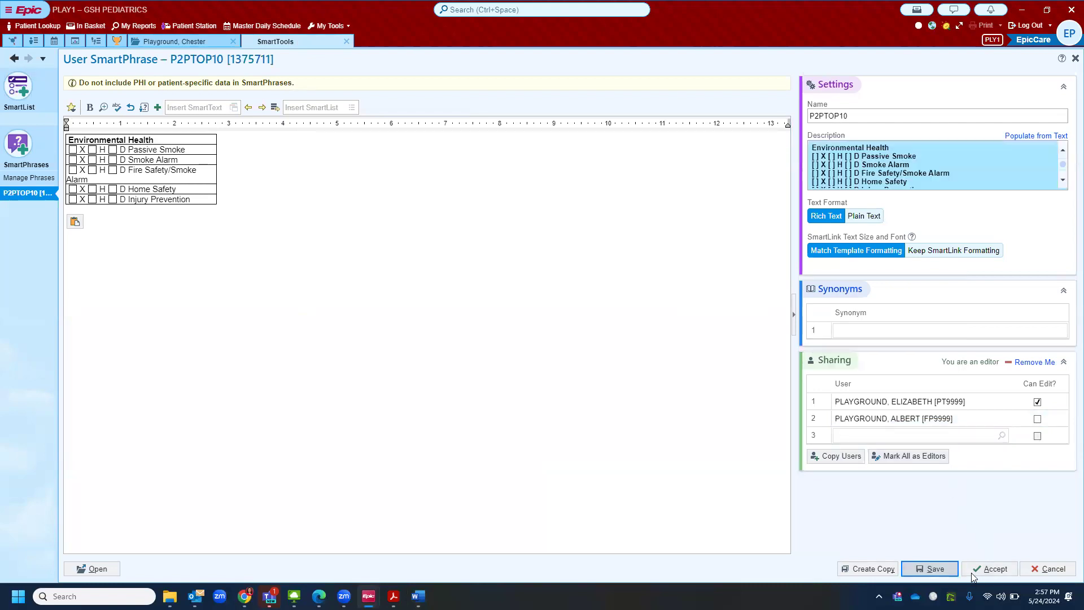
{"action": "left_click", "coordinate": [988, 568]}
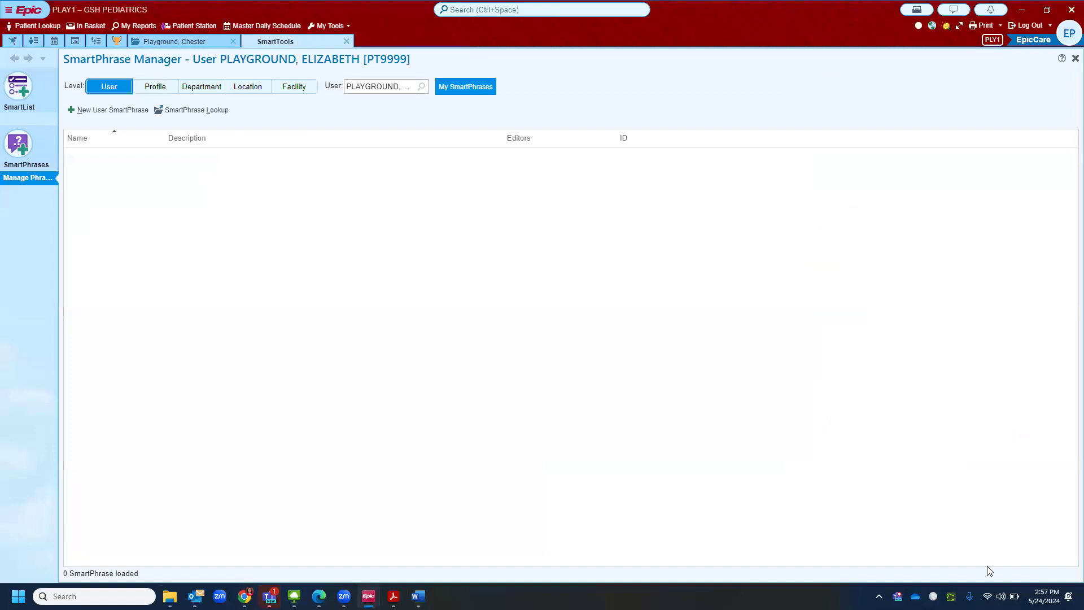
Create an addendum on the patient's 5/23/2024 Documentation encounter
{"action": "left_click", "coordinate": [166, 41]}
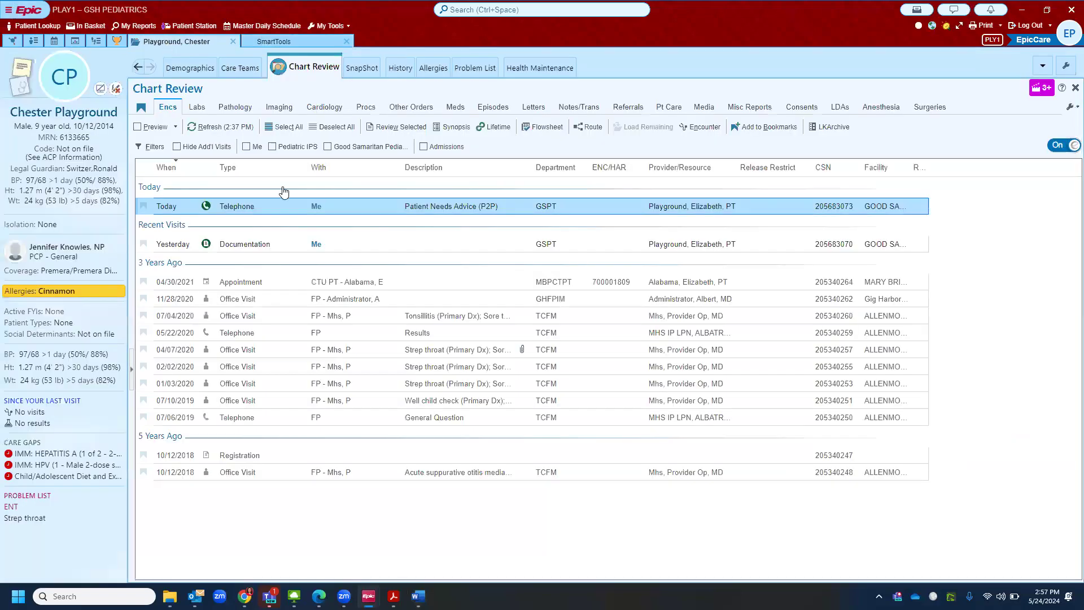
{"action": "right_click", "coordinate": [325, 249]}
{"action": "left_click", "coordinate": [389, 314]}
{"action": "left_click", "coordinate": [566, 342]}
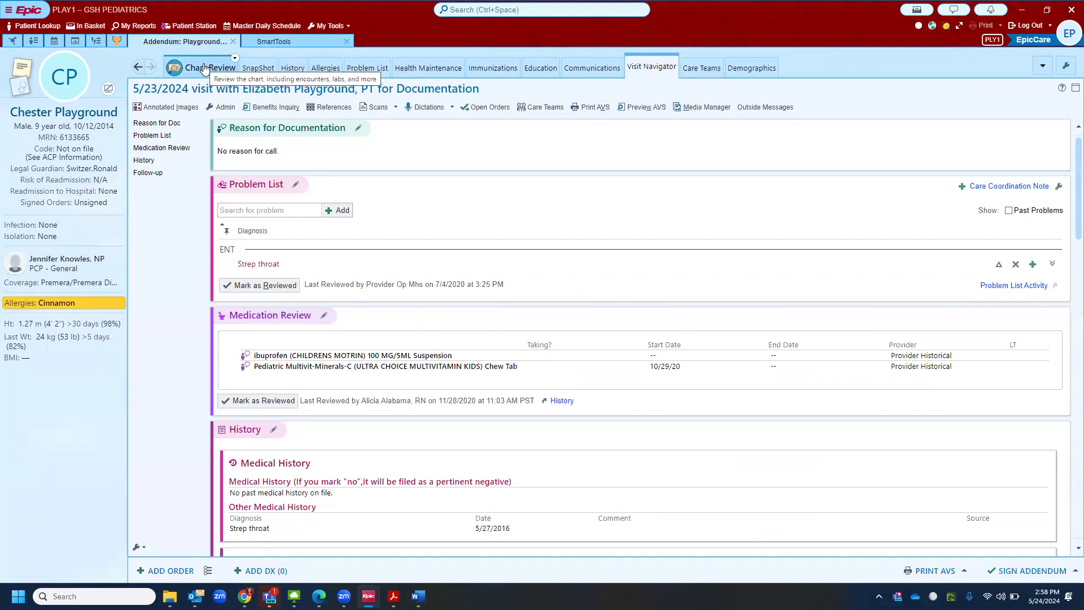
Add a reason for documentation, review the addendum, and sign it
{"action": "left_click", "coordinate": [649, 75]}
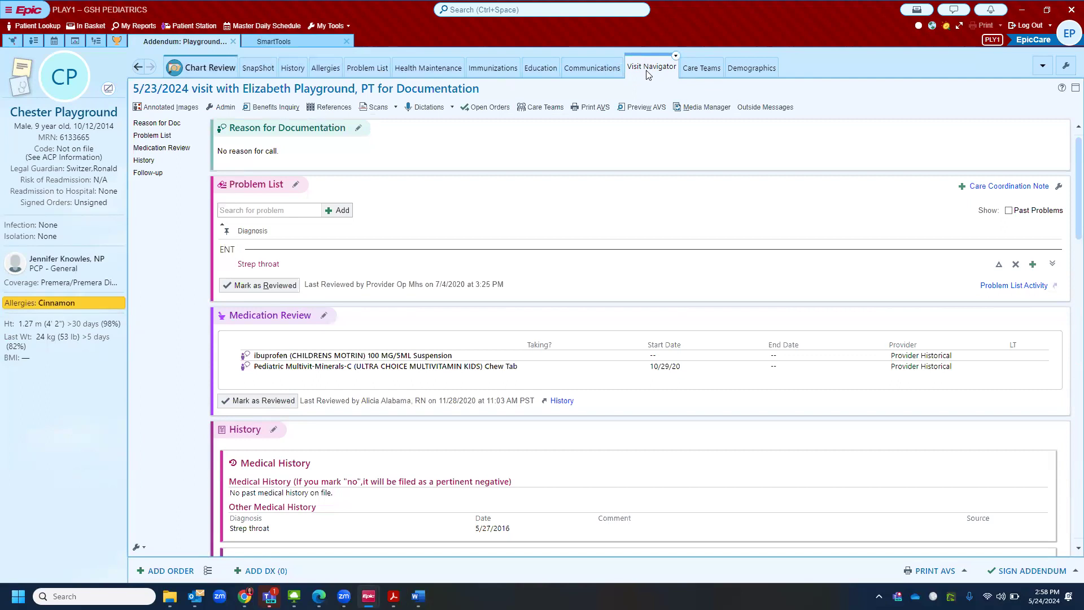
{"action": "left_click", "coordinate": [159, 127]}
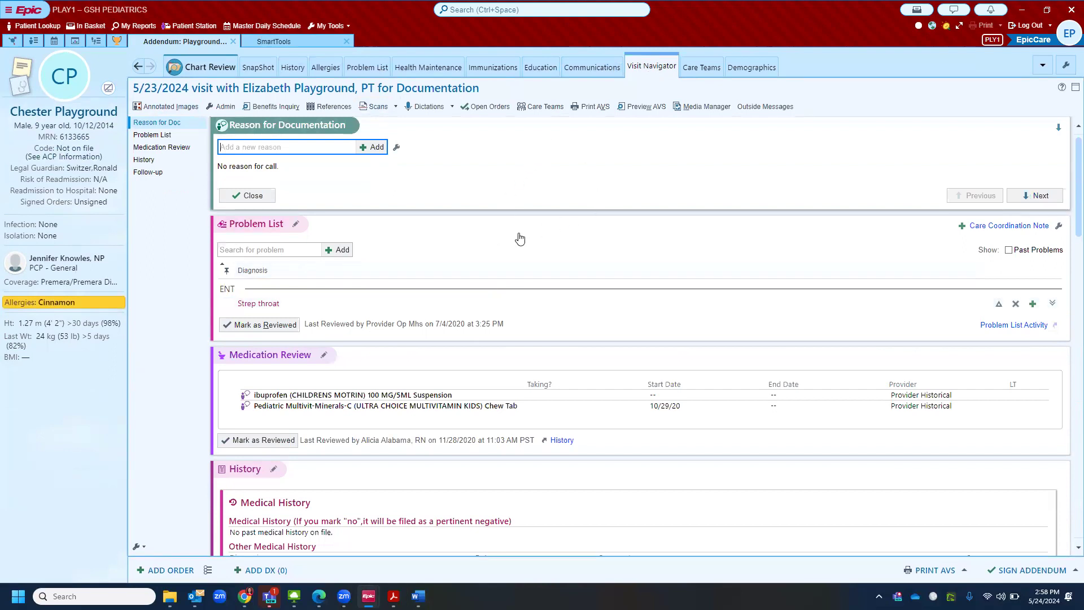
{"action": "scroll", "coordinate": [500, 223], "scroll_direction": "down", "scroll_amount": 20}
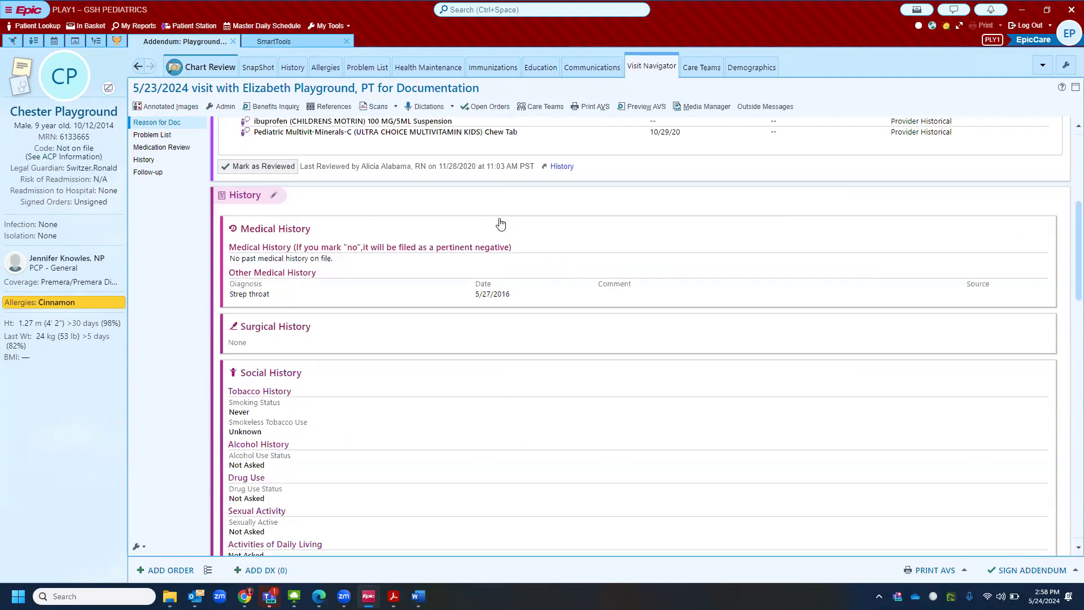
{"action": "scroll", "coordinate": [500, 224], "scroll_direction": "down", "scroll_amount": 2}
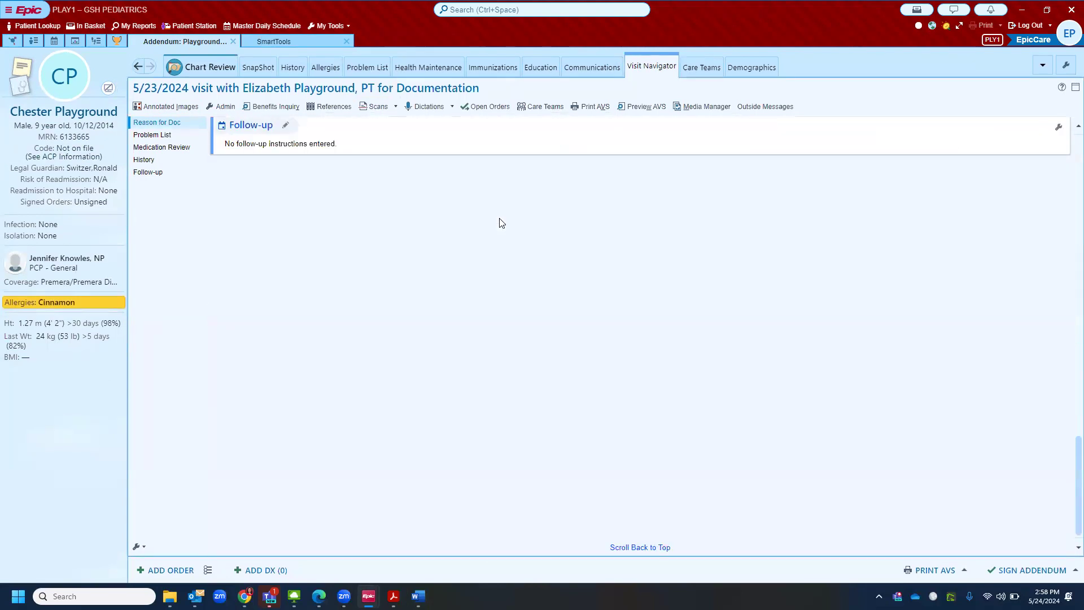
{"action": "scroll", "coordinate": [502, 223], "scroll_direction": "up", "scroll_amount": 20}
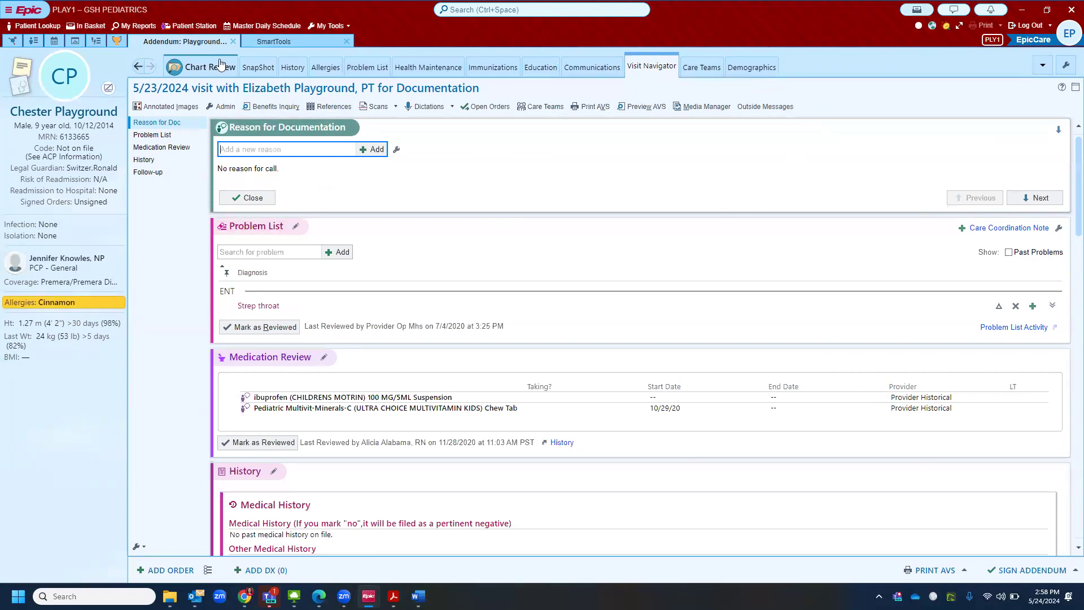
{"action": "left_click", "coordinate": [1013, 572]}
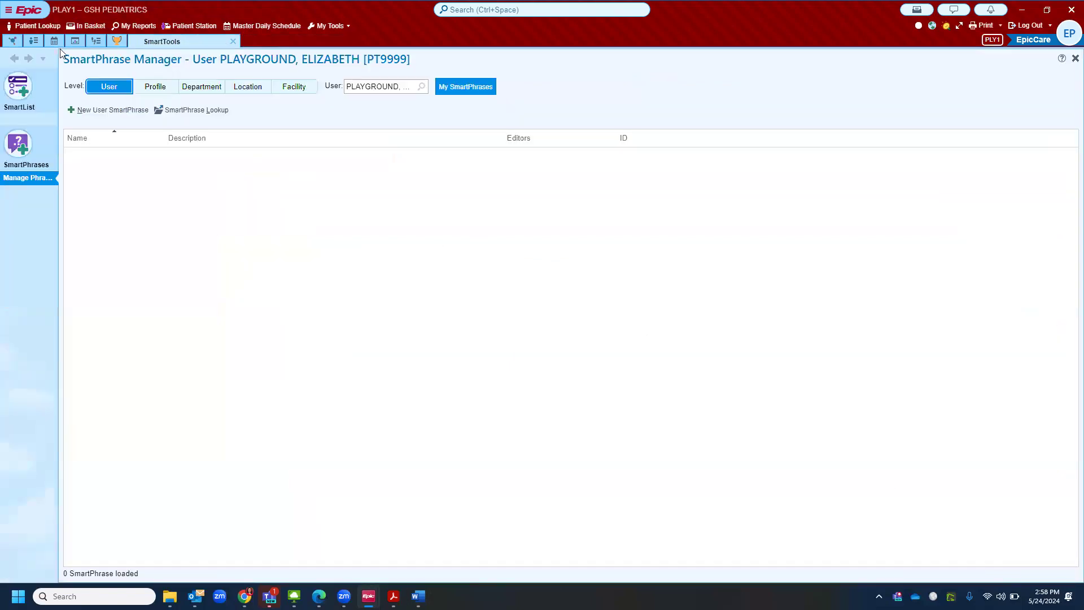
Open the chart of the patient accessed 16 minutes ago from Recent Patients
{"action": "left_click", "coordinate": [19, 27]}
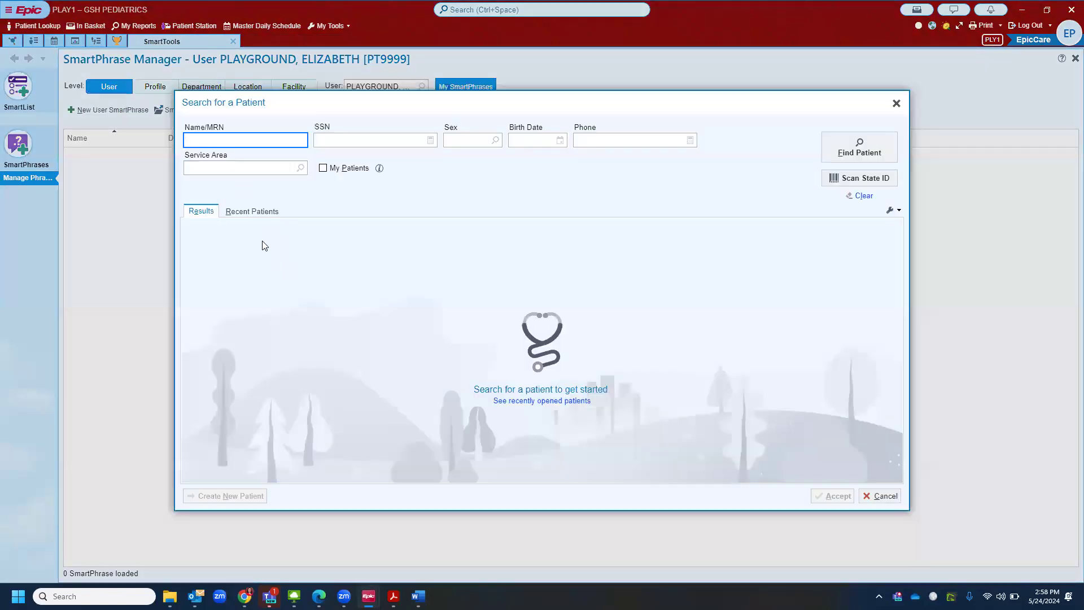
{"action": "left_click", "coordinate": [252, 214]}
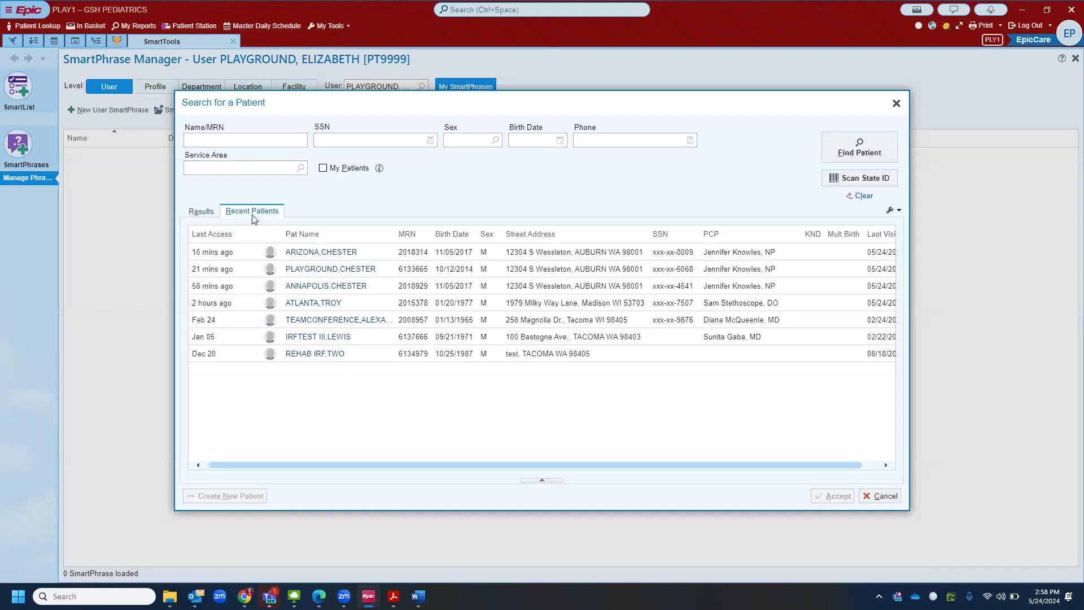
{"action": "left_click", "coordinate": [303, 256]}
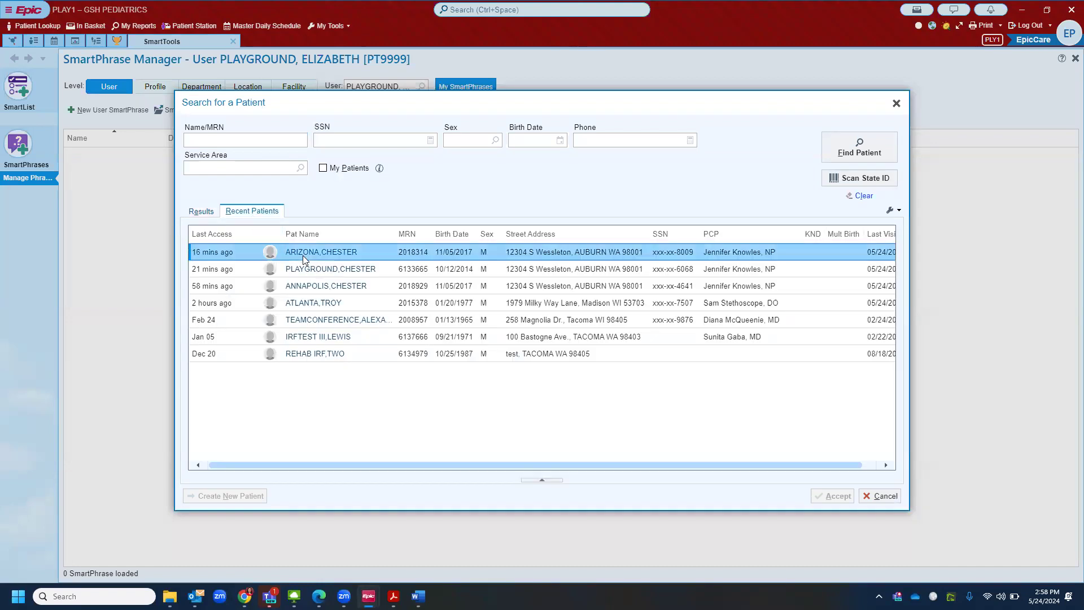
{"action": "double_click", "coordinate": [303, 257]}
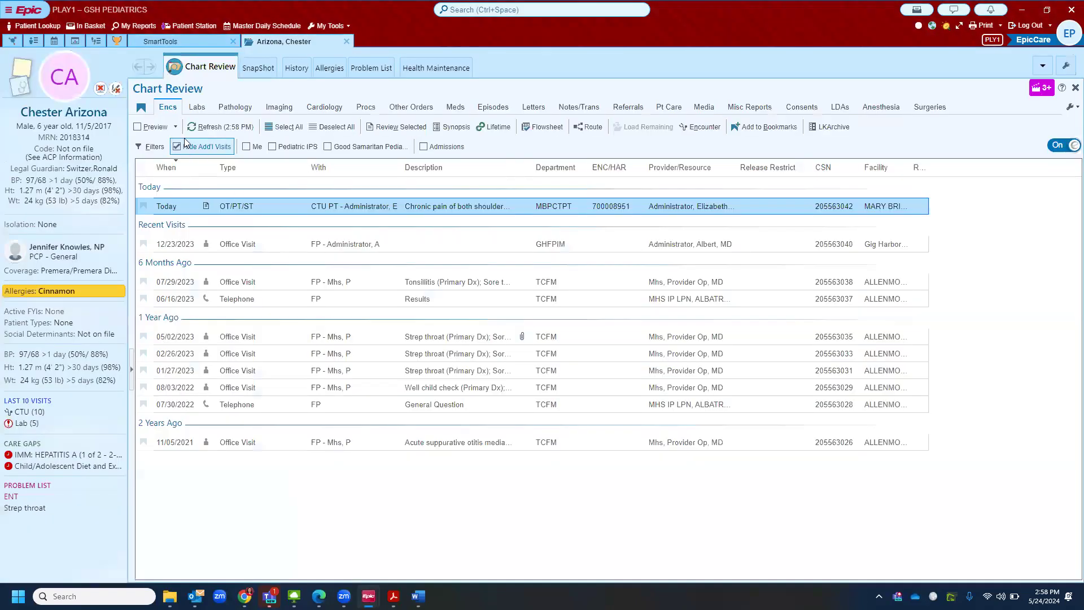
Create a new Documentation encounter dated 5/24/2024 in GSH PEDIATRICS for this patient
{"action": "left_click", "coordinate": [10, 11]}
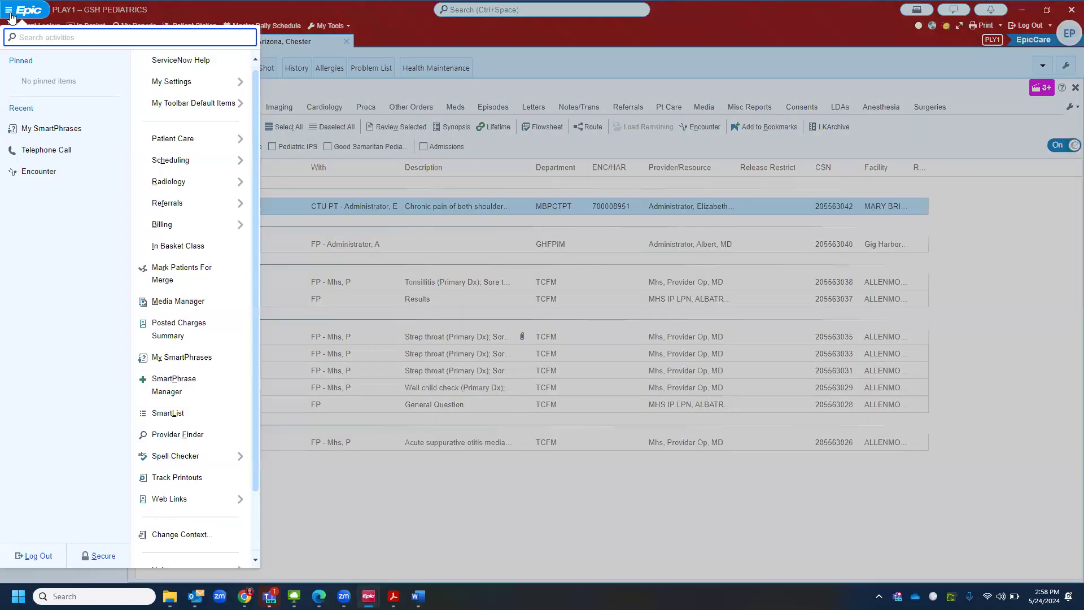
{"action": "left_click", "coordinate": [191, 146]}
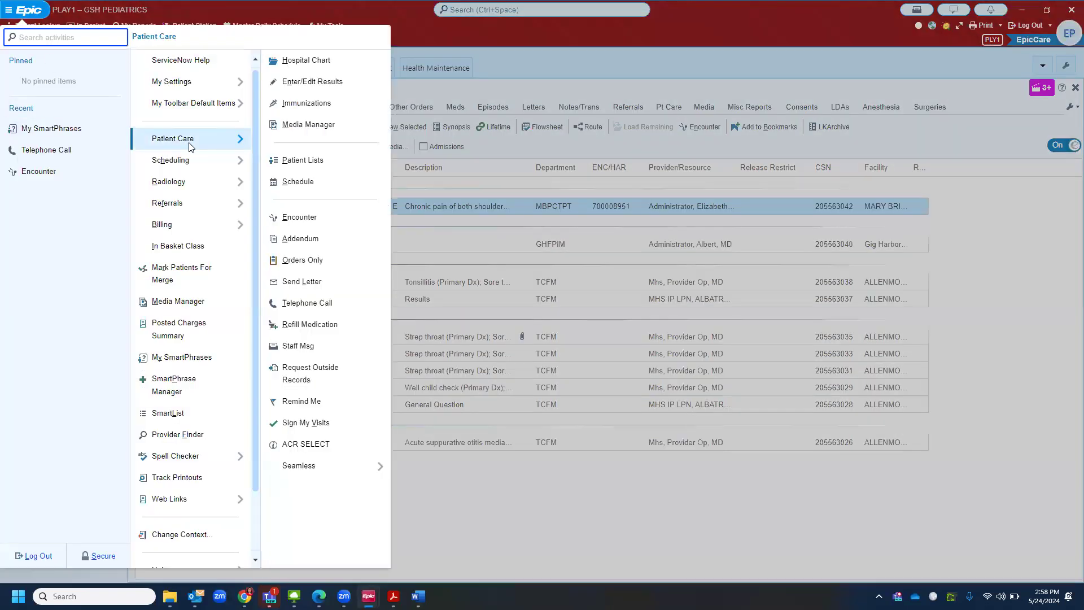
{"action": "left_click", "coordinate": [326, 227]}
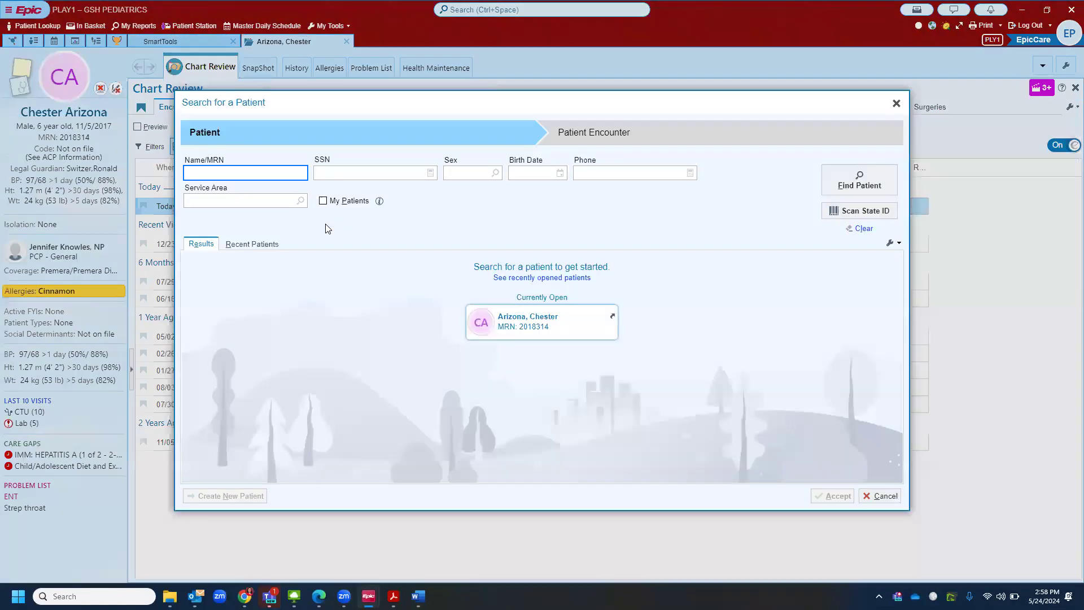
{"action": "left_click", "coordinate": [535, 335]}
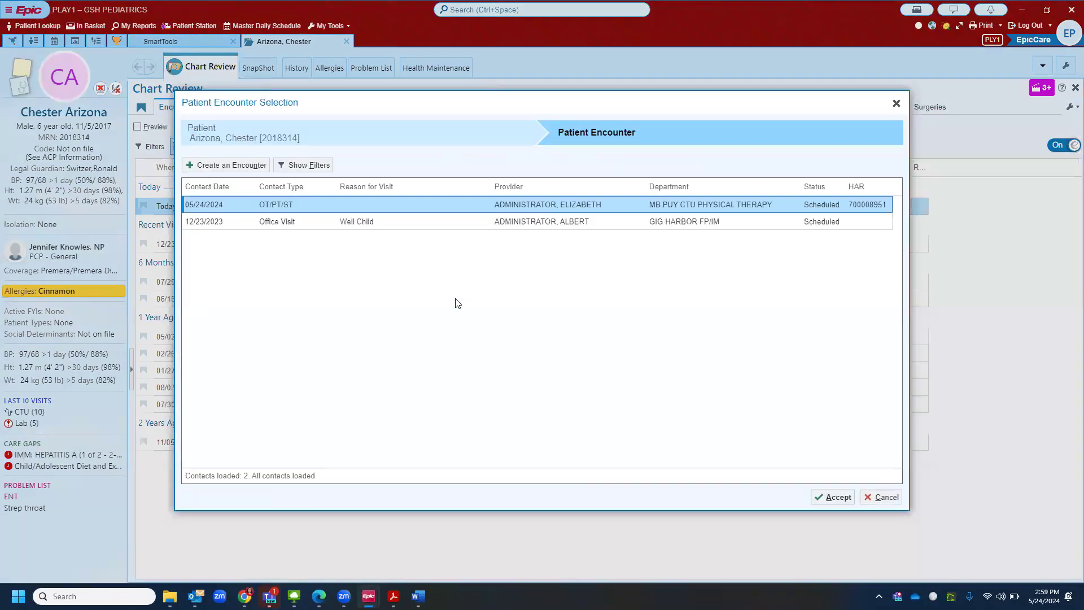
{"action": "left_click", "coordinate": [228, 167]}
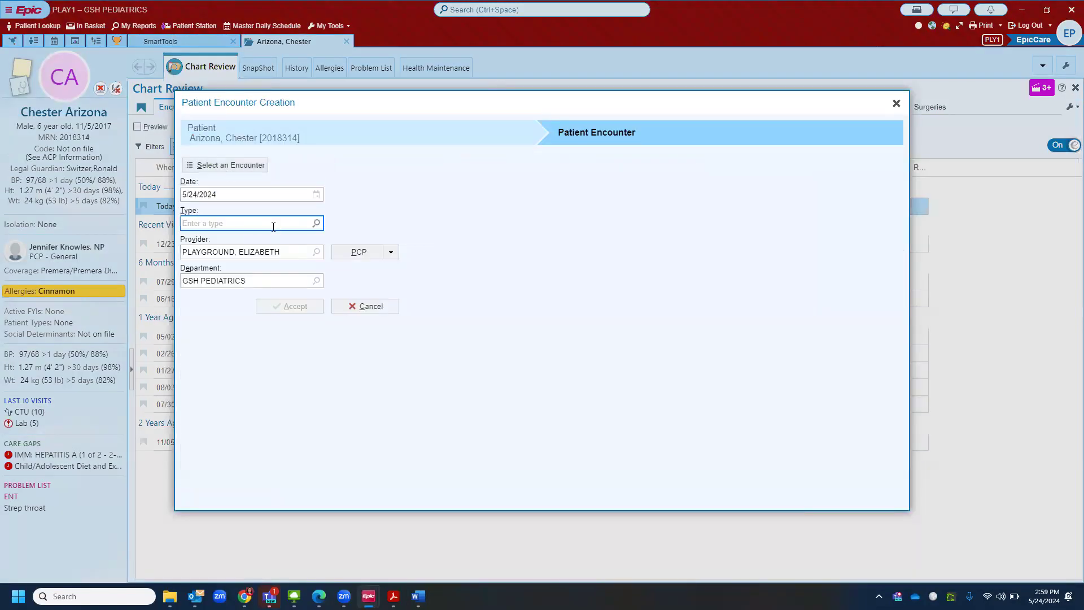
{"action": "type", "text": "do"}
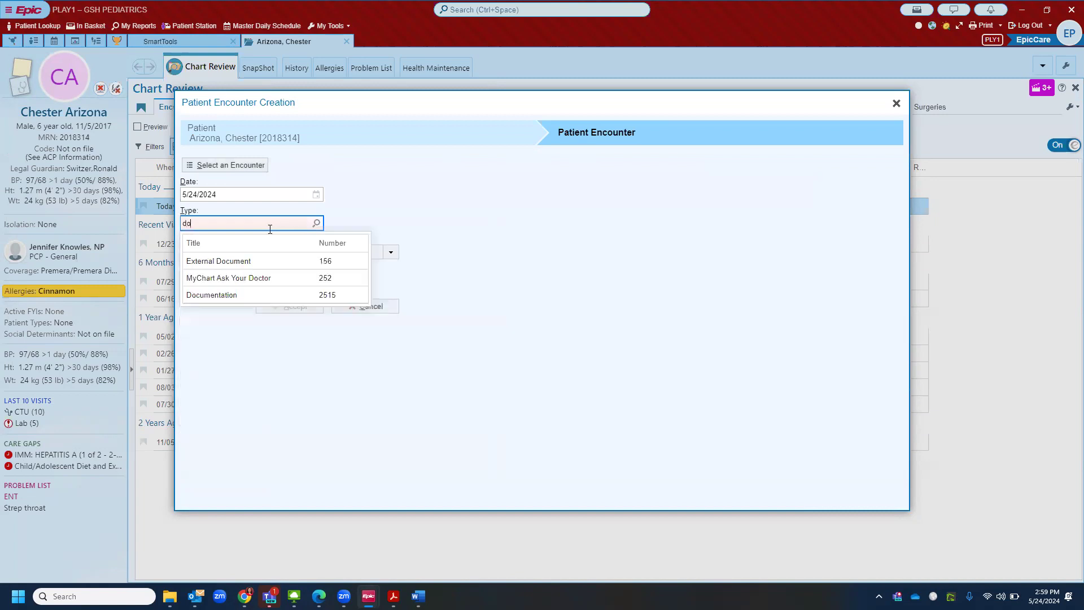
{"action": "left_click", "coordinate": [219, 296]}
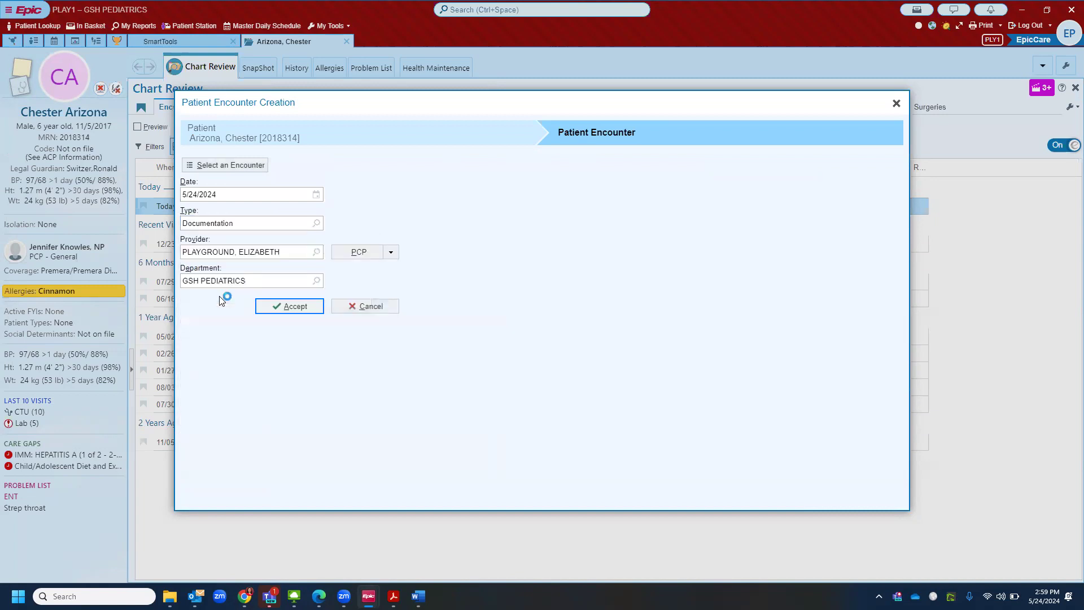
{"action": "left_click", "coordinate": [298, 305]}
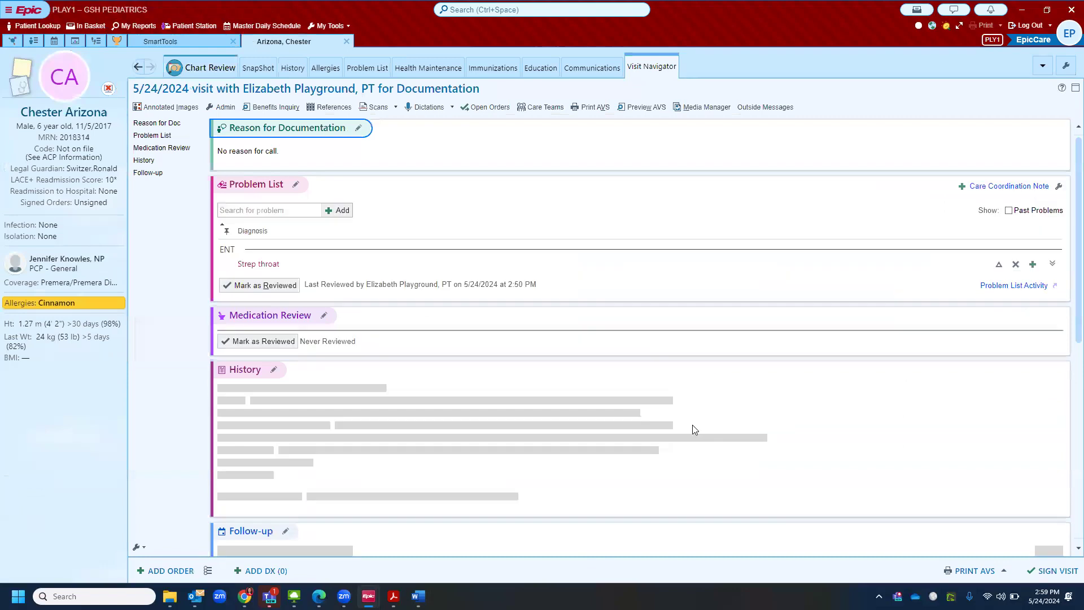
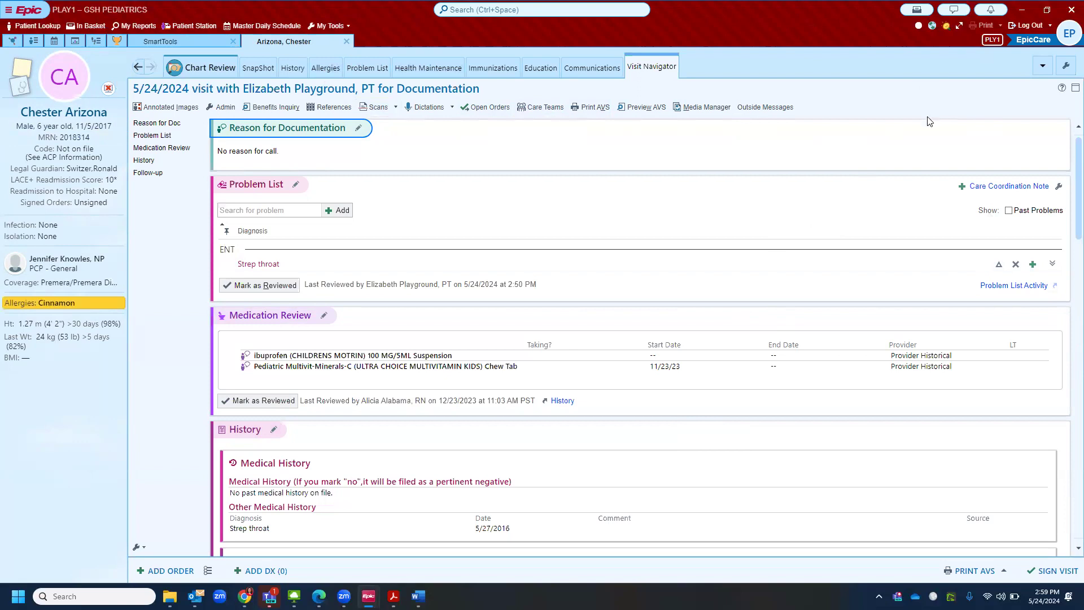
Start a Care Coordination Note, expand Reason for Doc, then go to the SmartTools SmartPhrase Manager
{"action": "left_click", "coordinate": [1008, 187]}
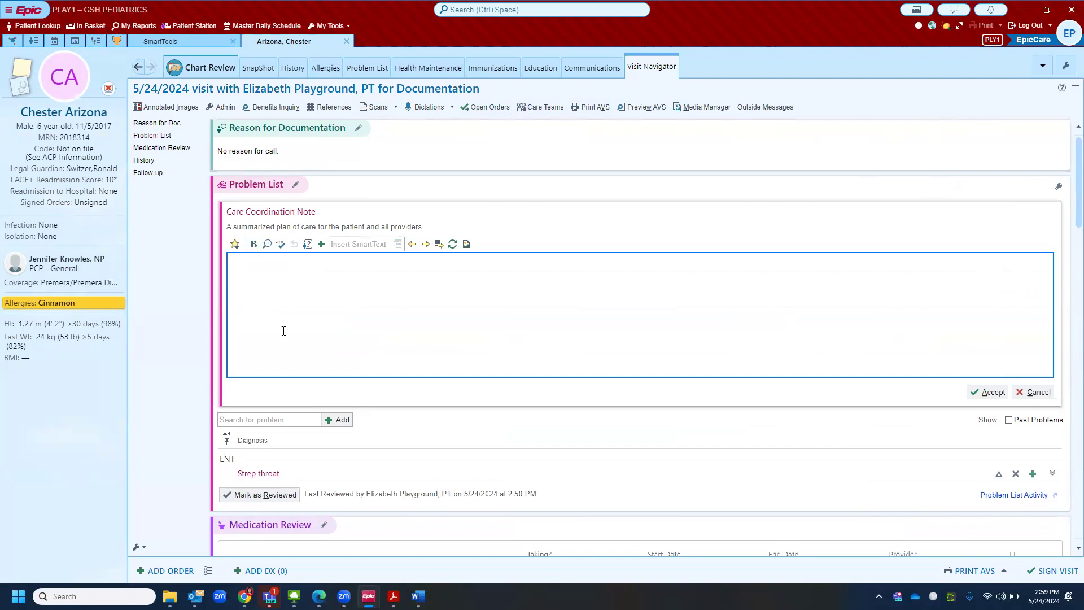
{"action": "left_click", "coordinate": [168, 123]}
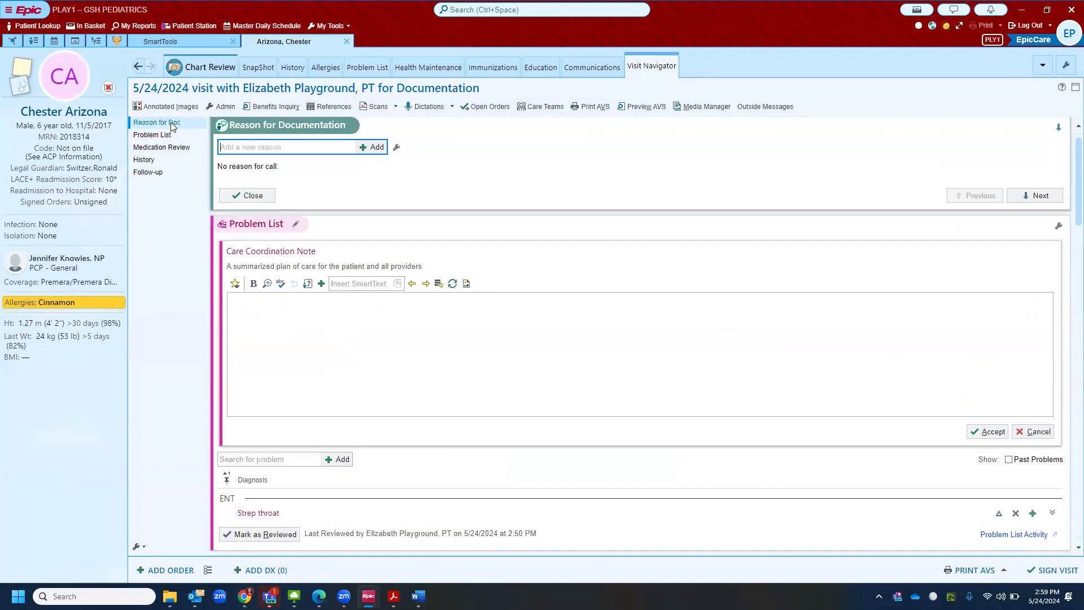
{"action": "left_click", "coordinate": [199, 45]}
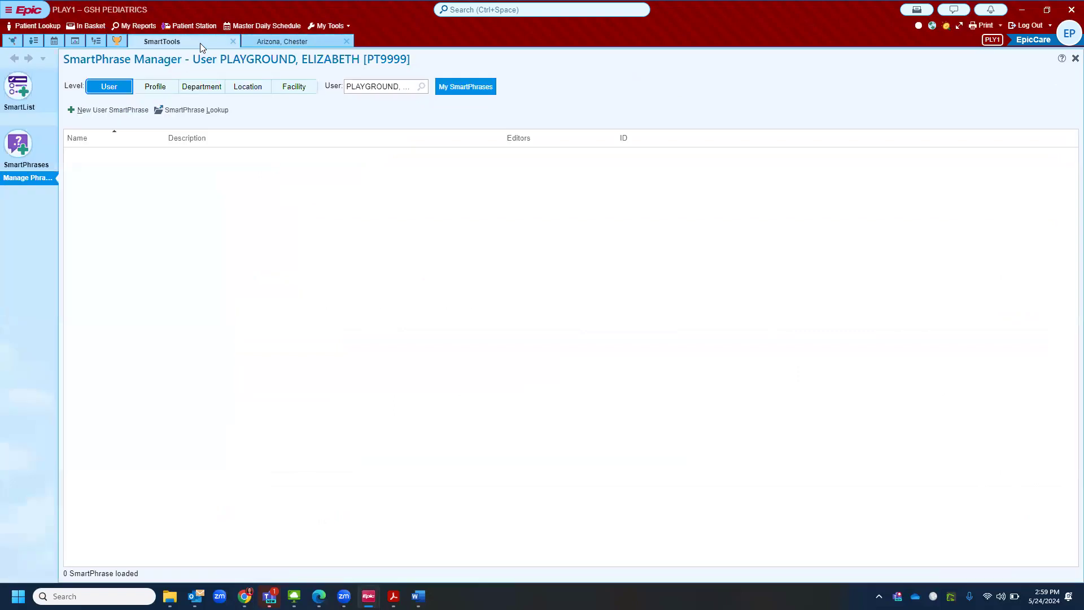
Log out, then log back in with the user ID and password after one rejected attempt, continuing past the department and message screens
{"action": "left_click", "coordinate": [1044, 26]}
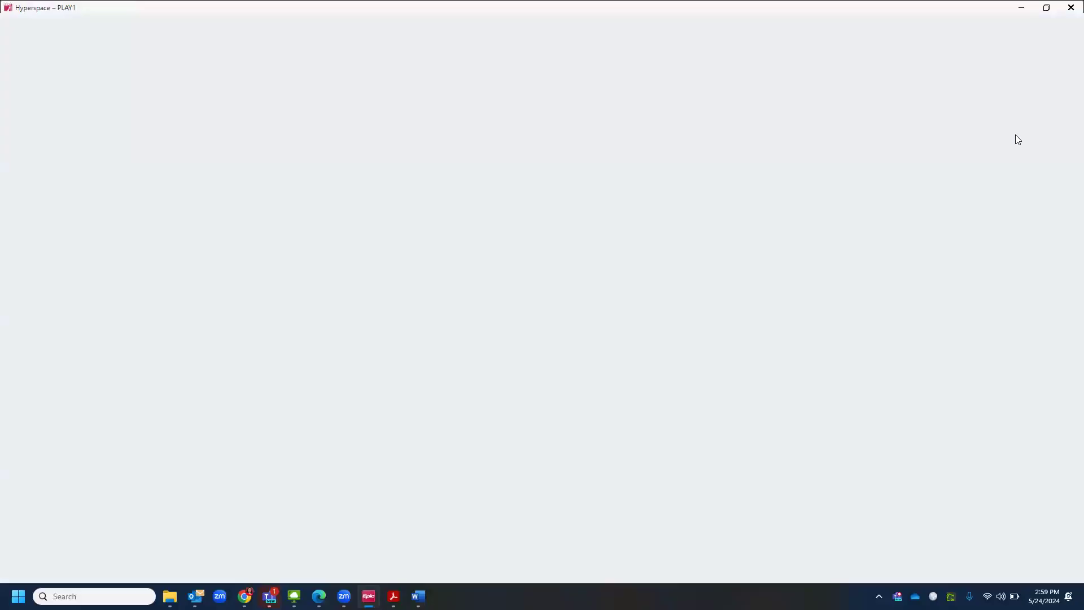
{"action": "type", "text": "p"}
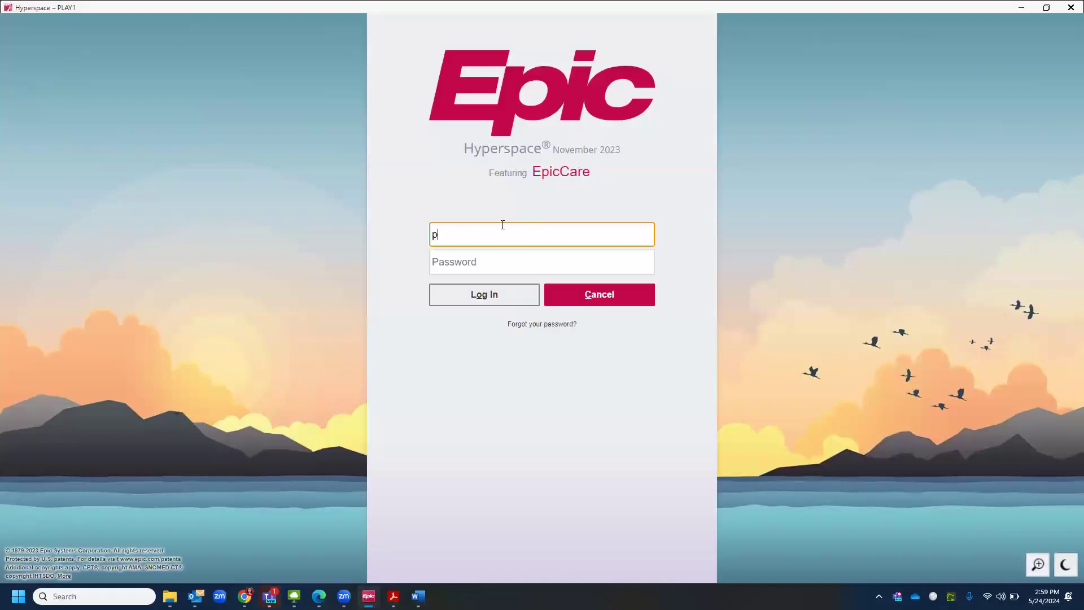
{"action": "type", "text": "t9999"}
{"action": "key", "text": "Tab"}
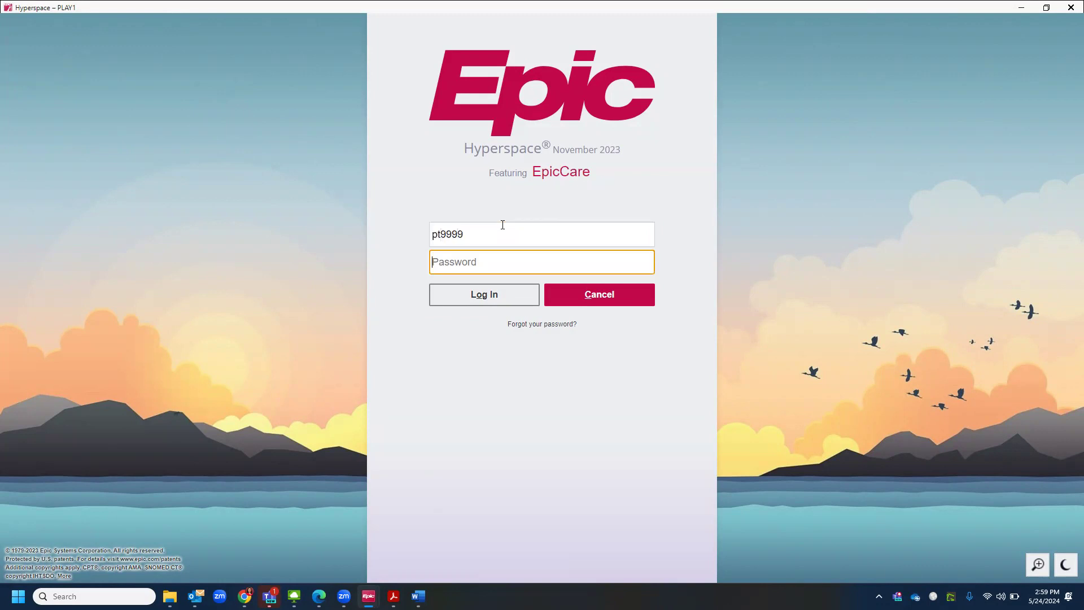
{"action": "type", "text": "••"}
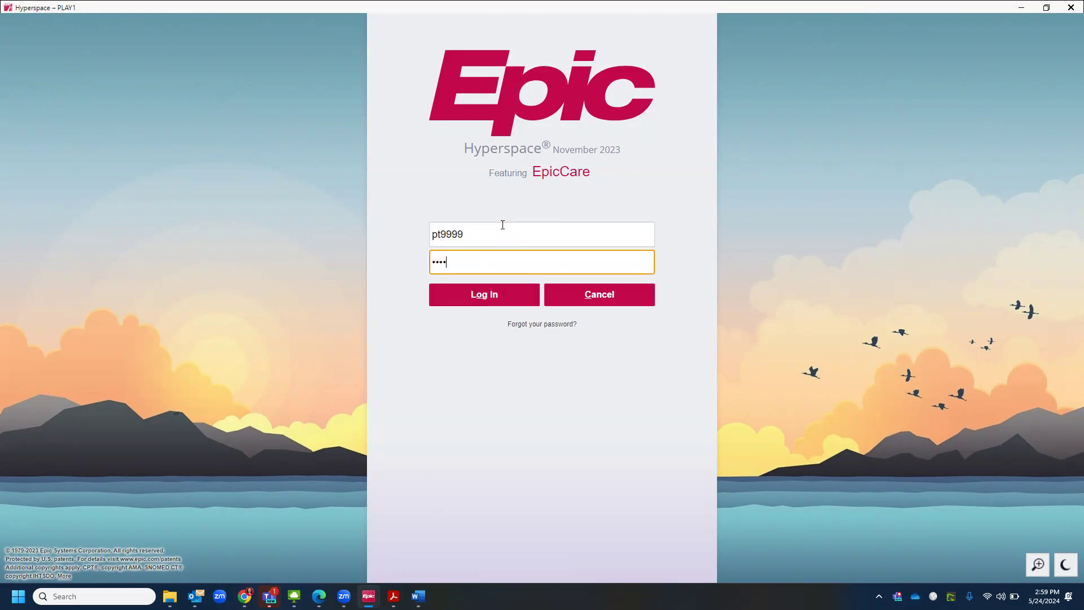
{"action": "key", "text": "Return"}
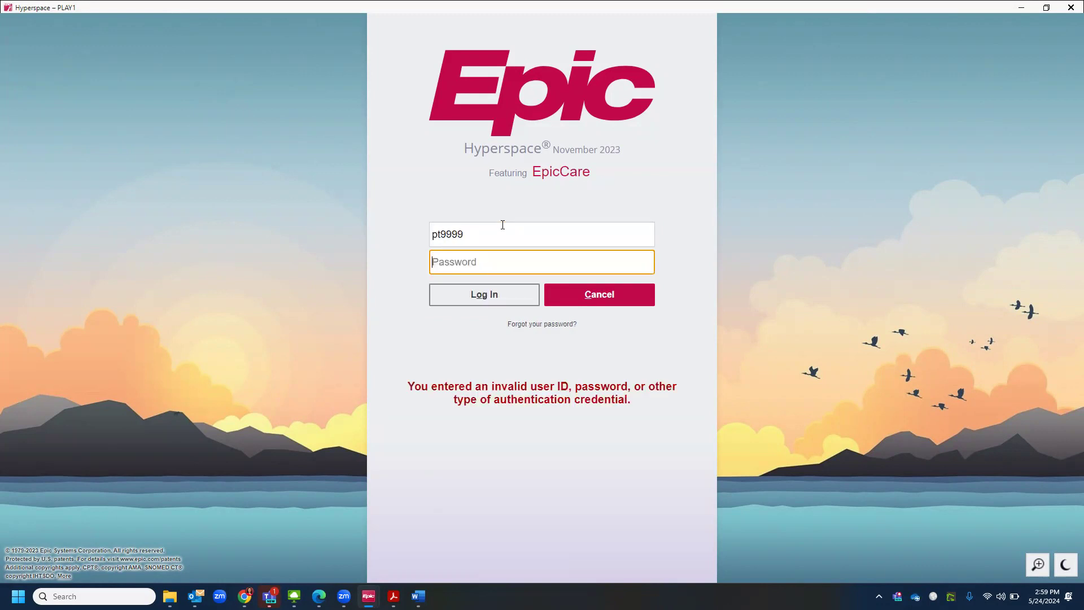
{"action": "type", "text": "•"}
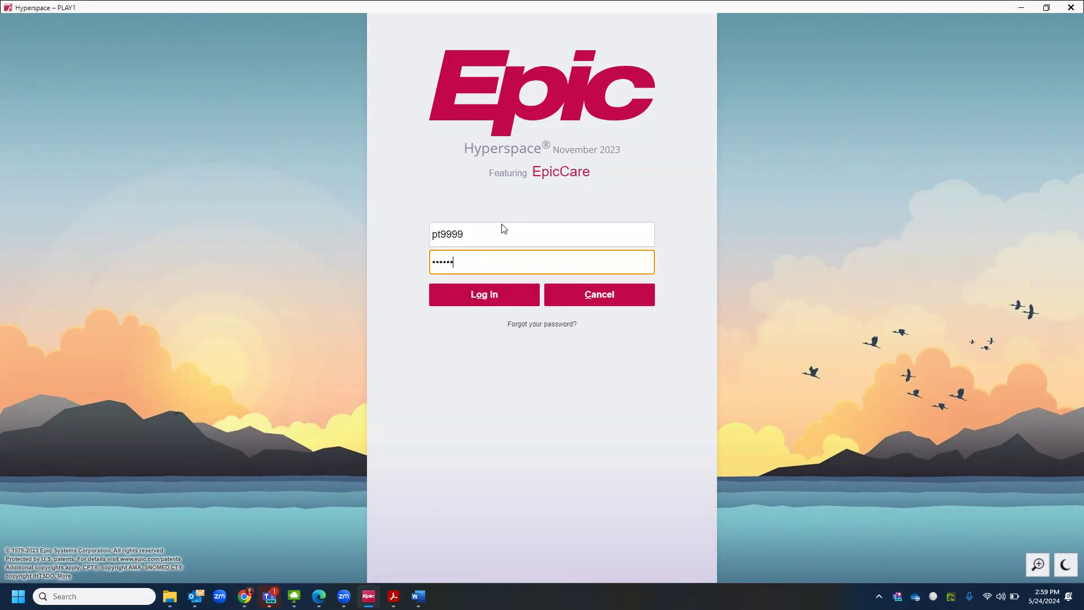
{"action": "key", "text": "Return"}
{"action": "left_click", "coordinate": [489, 349]}
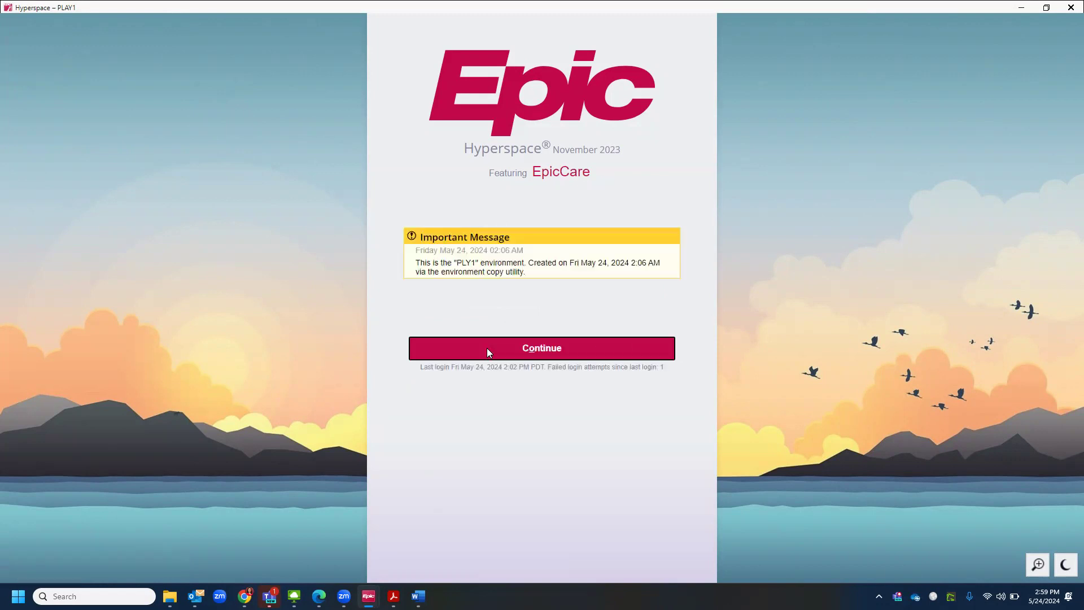
{"action": "left_click", "coordinate": [487, 349]}
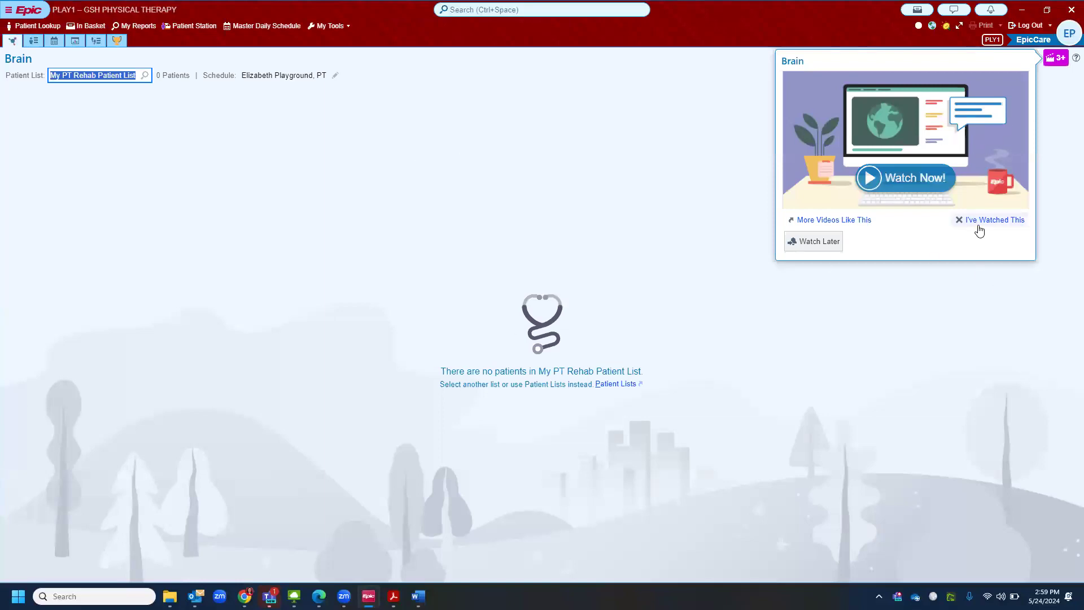
Dismiss the training video, then start a Patient Care encounter for a patient from Recent Patients
{"action": "left_click", "coordinate": [980, 223]}
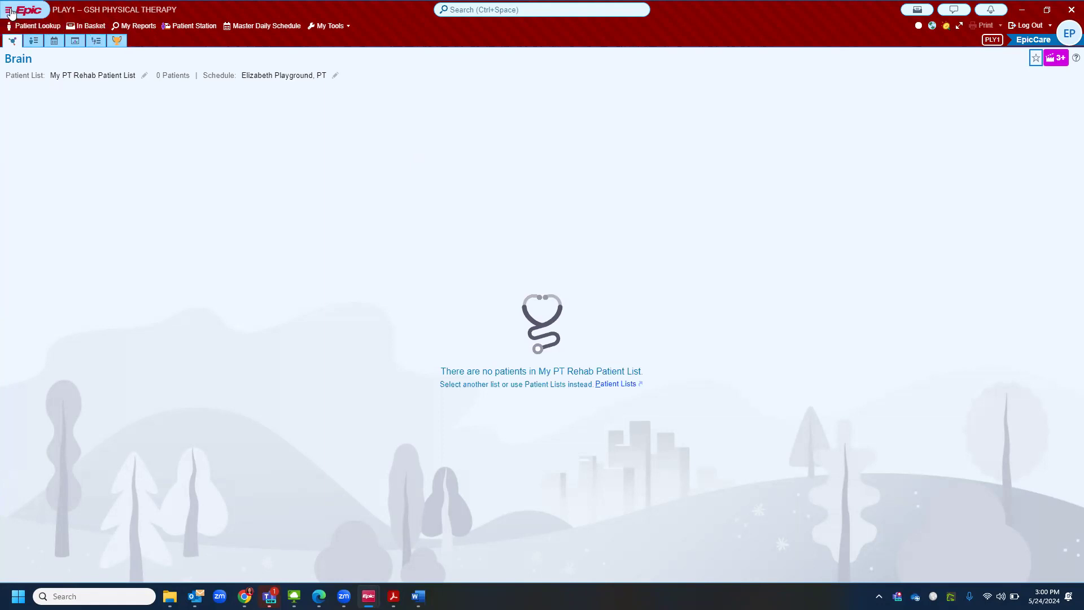
{"action": "left_click", "coordinate": [10, 12]}
{"action": "left_click", "coordinate": [216, 143]}
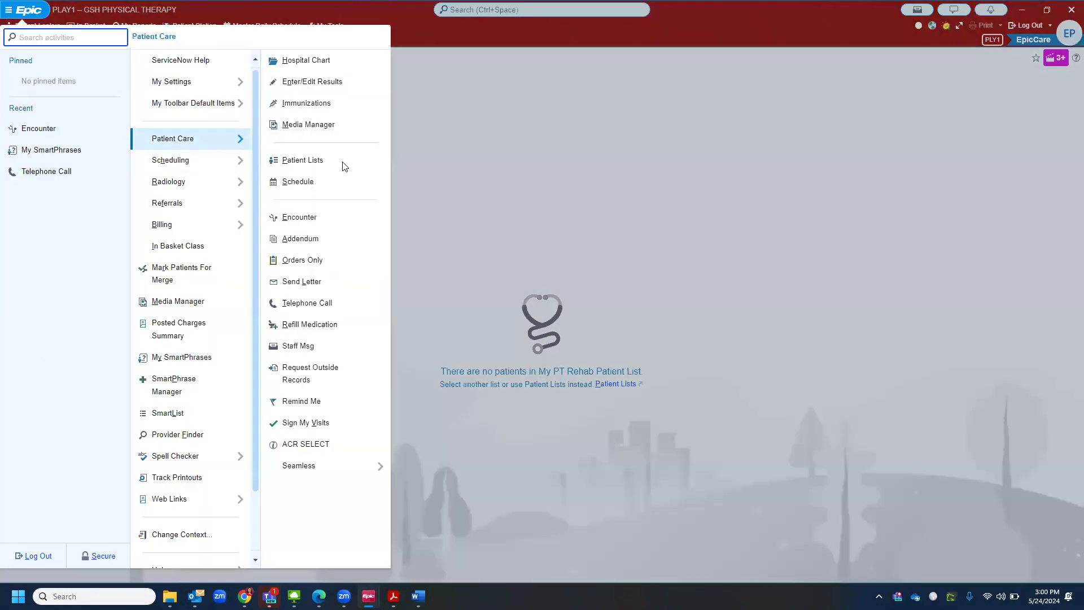
{"action": "left_click", "coordinate": [313, 221]}
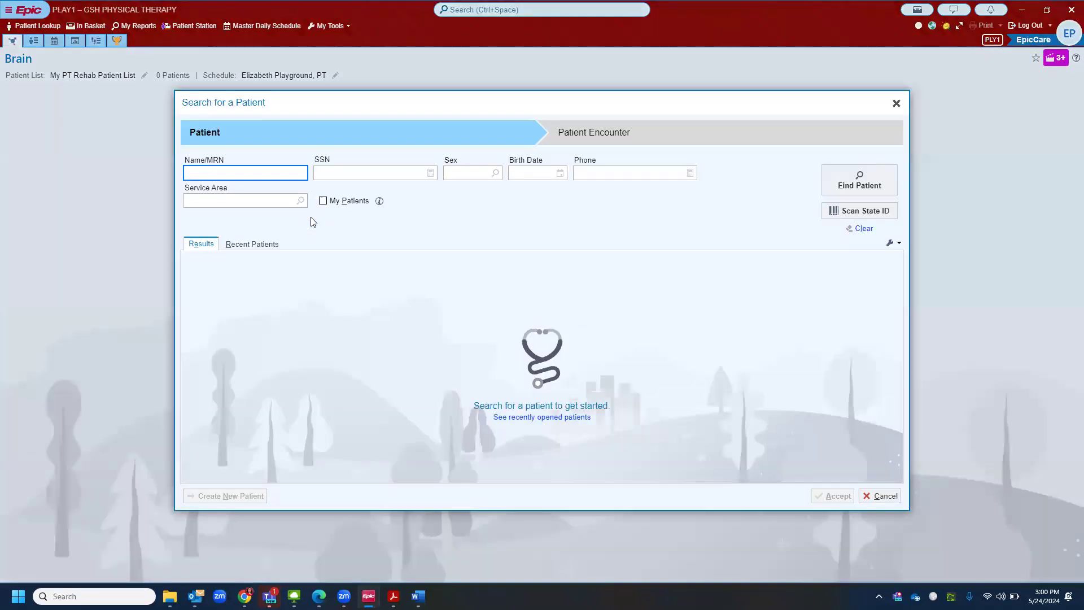
{"action": "left_click", "coordinate": [231, 246]}
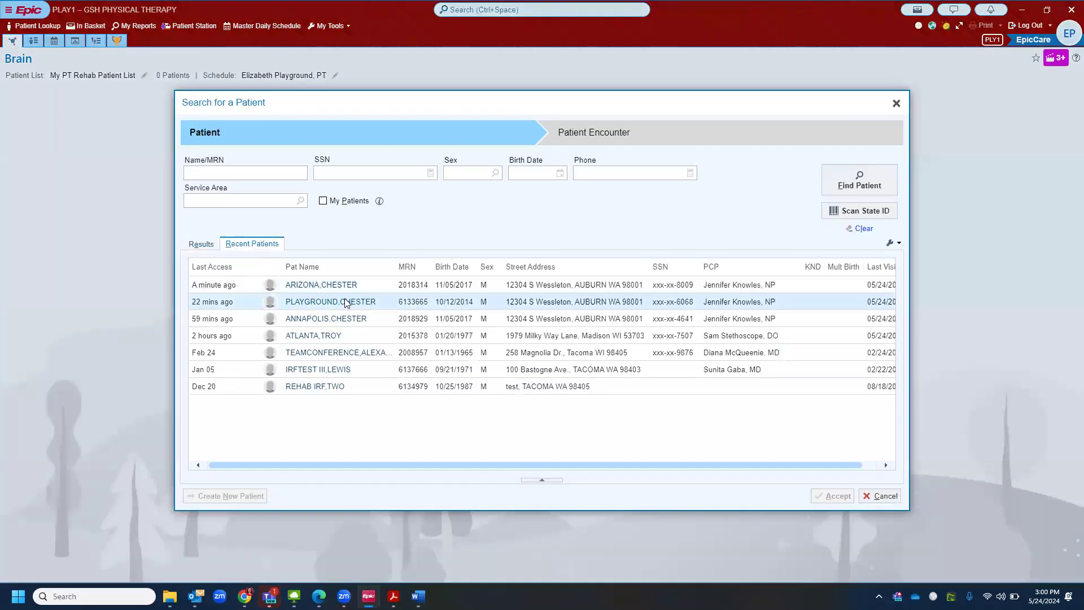
{"action": "double_click", "coordinate": [348, 301]}
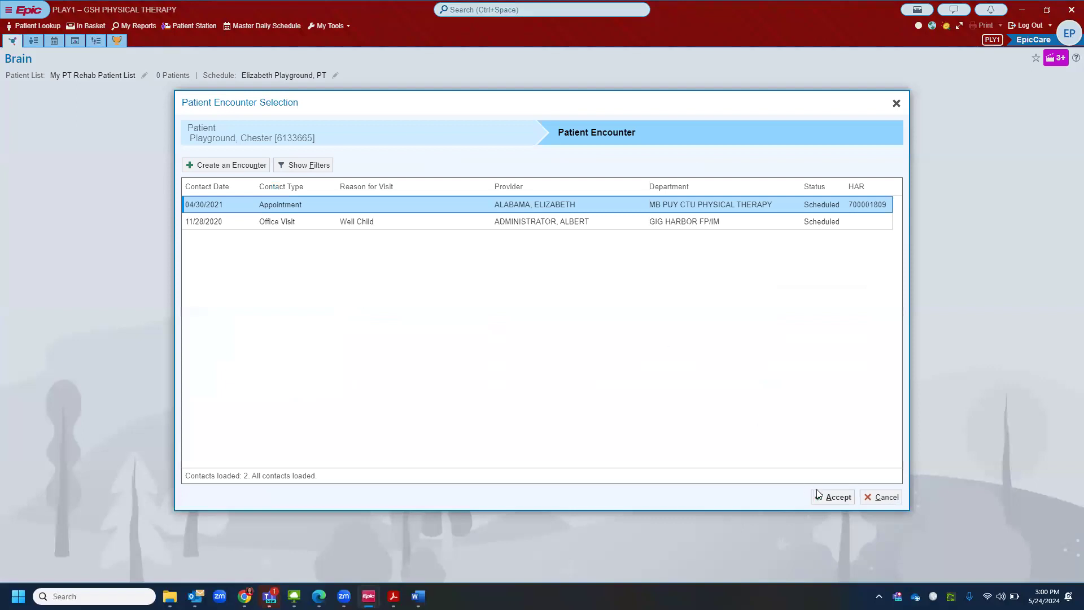
Create a new encounter of type Documentation for this patient and accept it
{"action": "left_click", "coordinate": [213, 168]}
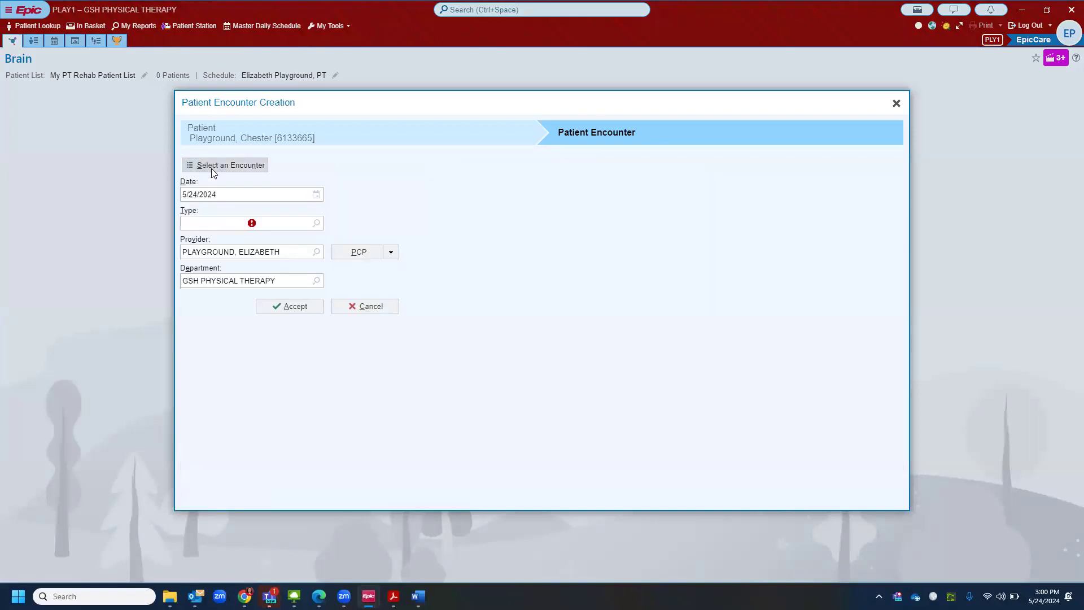
{"action": "type", "text": "docu"}
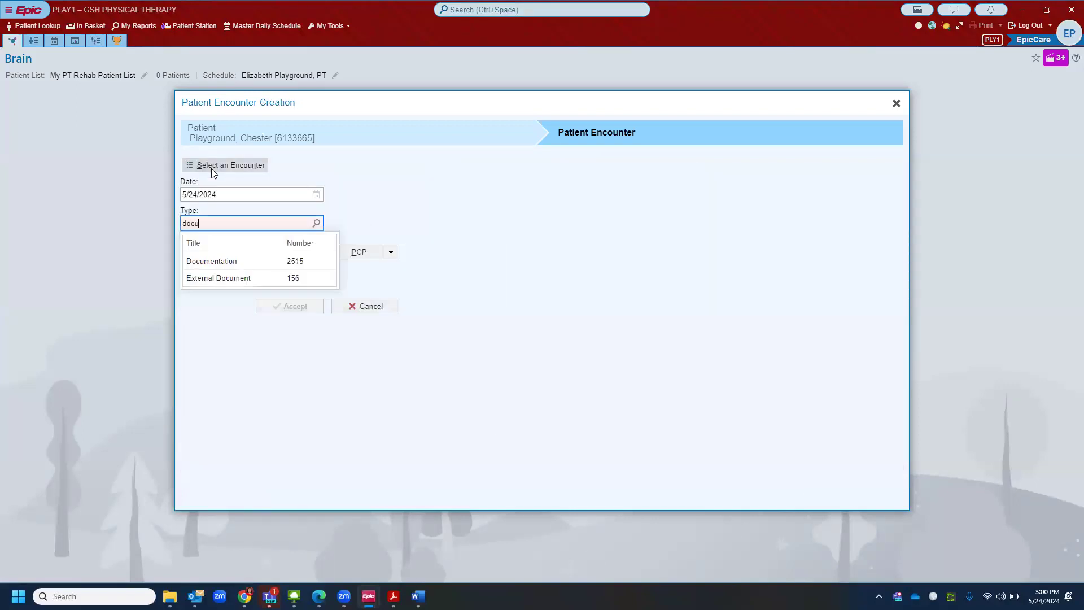
{"action": "left_click", "coordinate": [224, 263]}
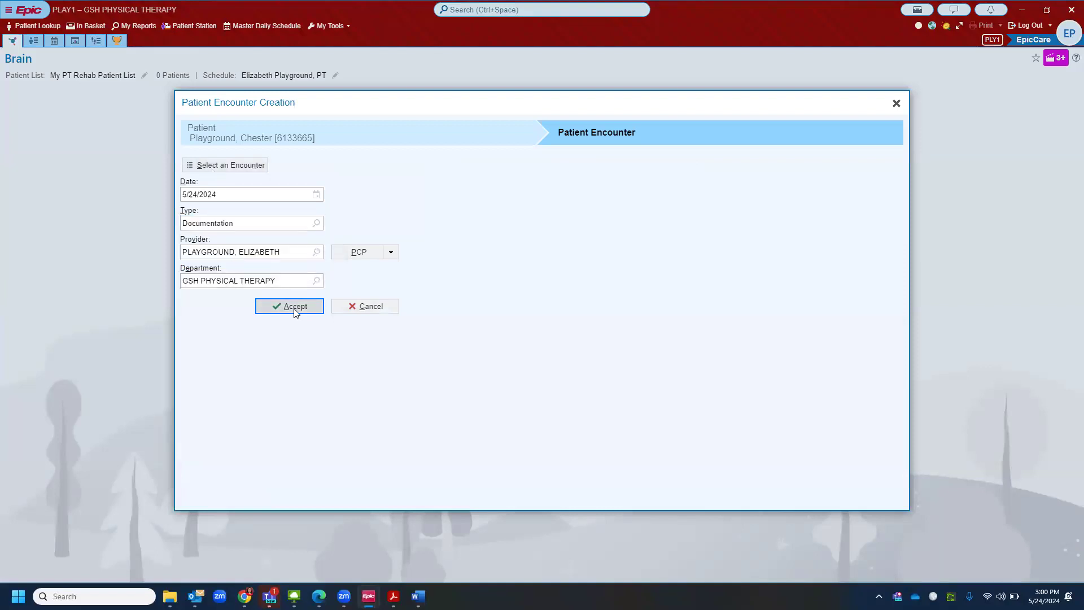
{"action": "left_click", "coordinate": [294, 308]}
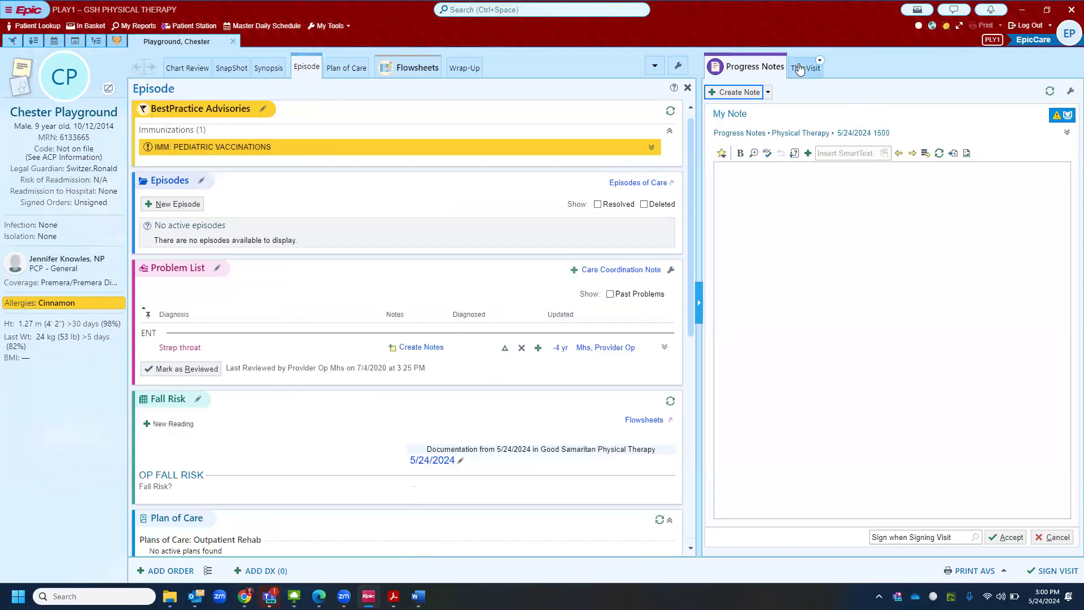
Insert the P2PTOP10 Environmental Health checklist into the progress note via .p2
{"action": "left_click", "coordinate": [794, 195]}
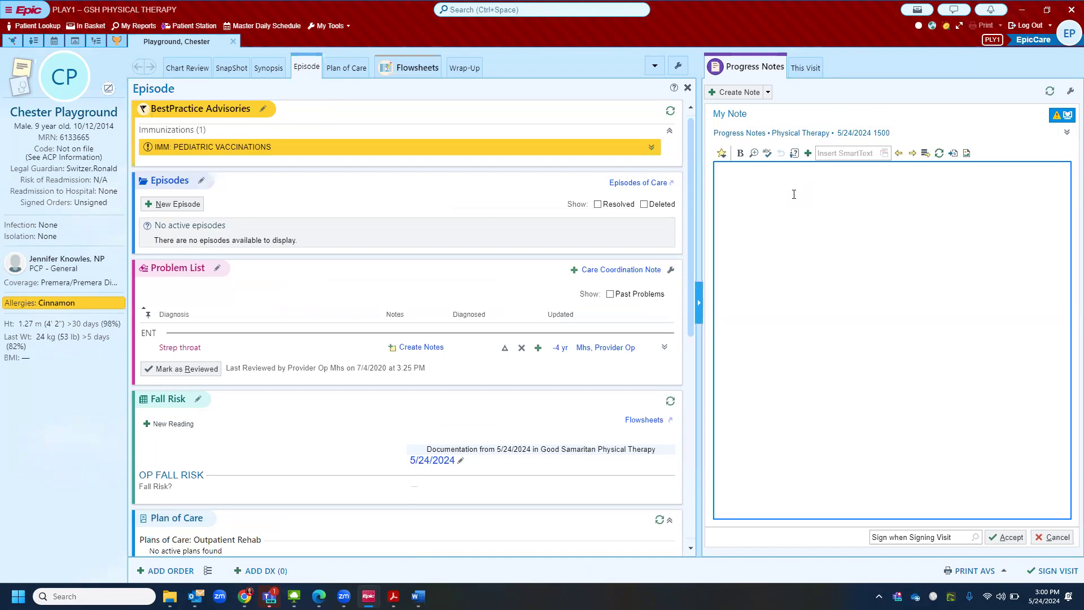
{"action": "type", "text": ".p2"}
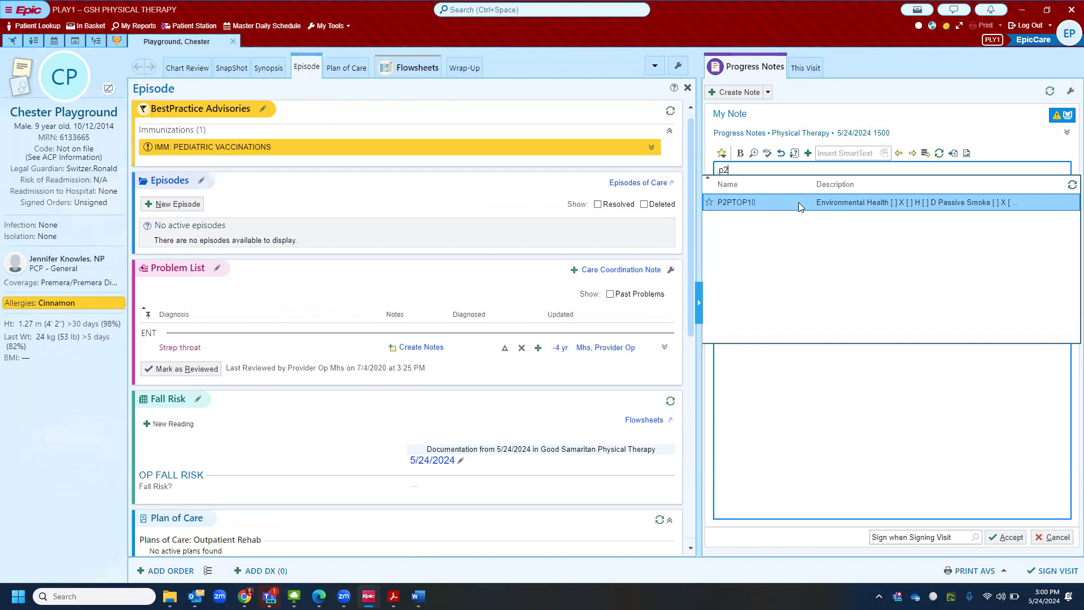
{"action": "left_click", "coordinate": [799, 203]}
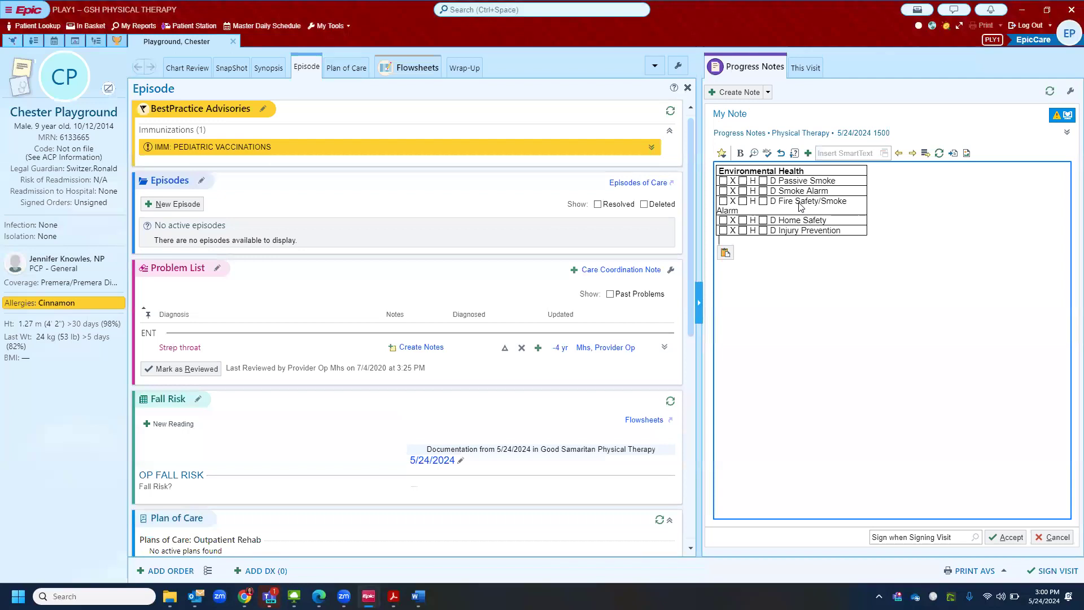
Check Fire Safety/Smoke Alarm, Home Safety and Injury Prevention in the checklist
{"action": "left_click", "coordinate": [723, 202]}
{"action": "left_click", "coordinate": [723, 220]}
{"action": "left_click", "coordinate": [724, 231]}
Copy the 05/23/2024 addendum's text into the note using Copy Notes
{"action": "left_click", "coordinate": [953, 153]}
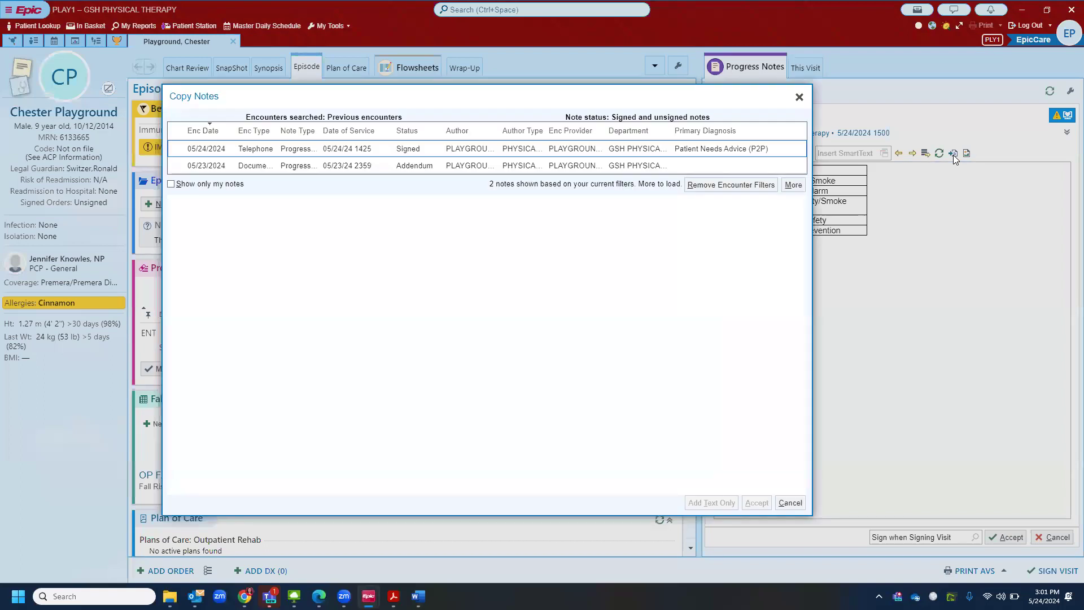
{"action": "left_click", "coordinate": [276, 165]}
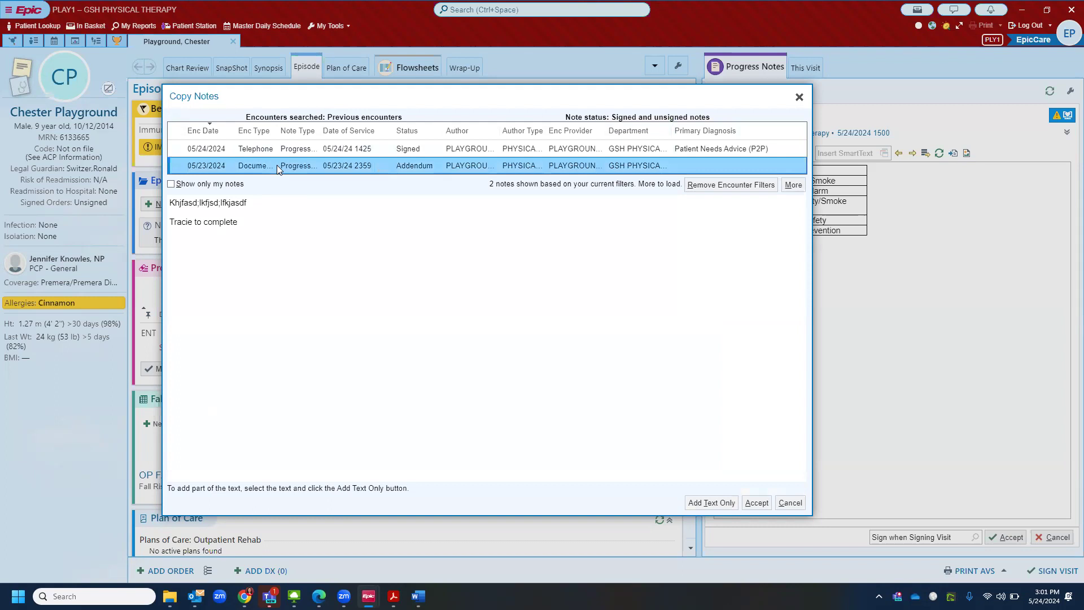
{"action": "left_click", "coordinate": [757, 503]}
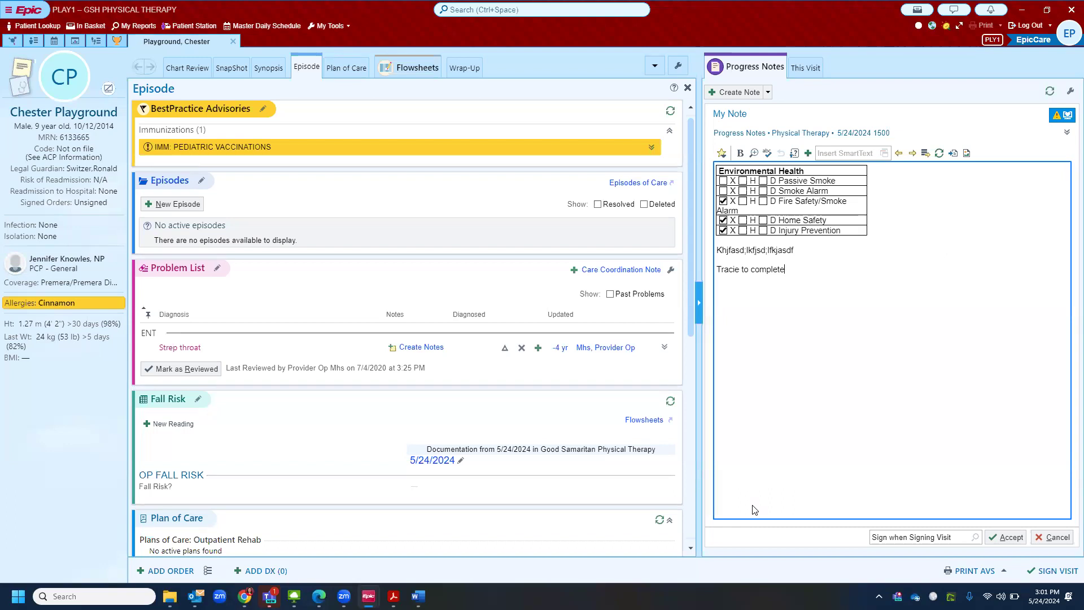
Uncheck Fire Safety/Smoke Alarm, mark Home Safety as H, and accept the progress note
{"action": "left_click", "coordinate": [723, 202]}
{"action": "left_click", "coordinate": [743, 220]}
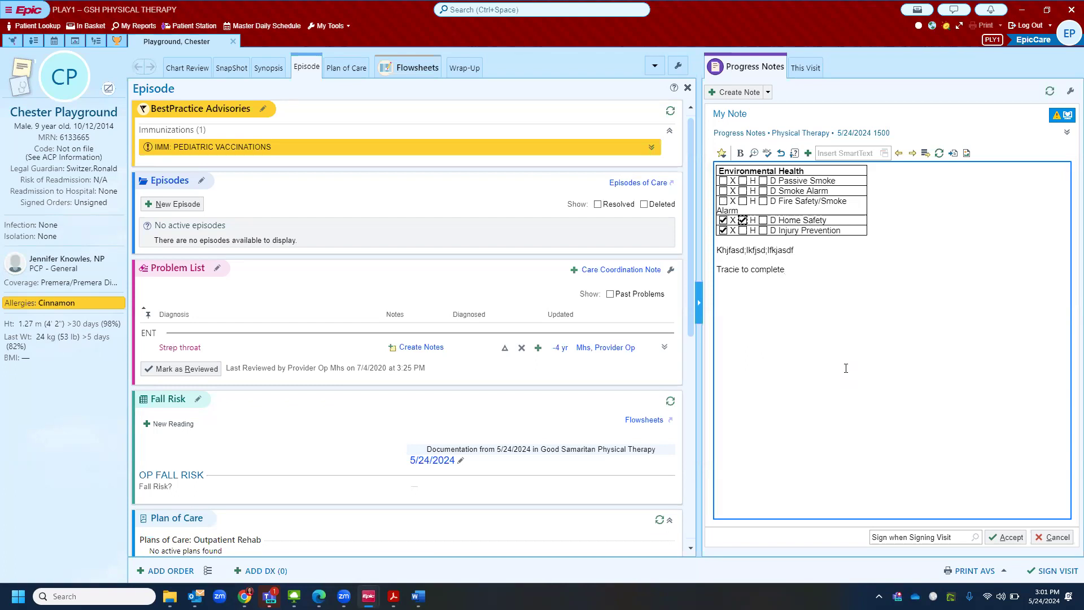
{"action": "left_click", "coordinate": [1001, 536]}
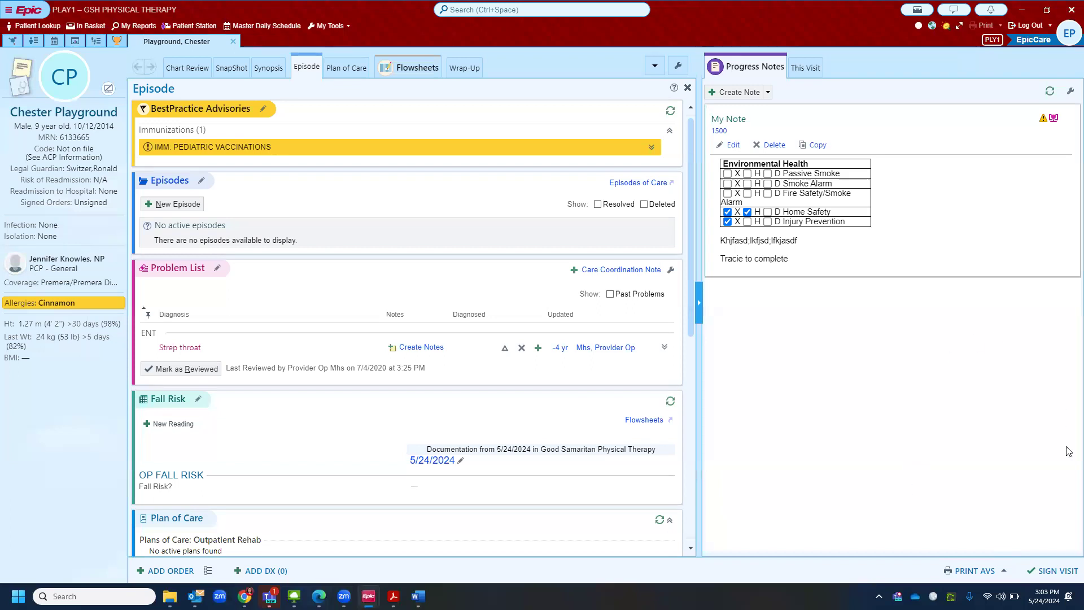
Sign the documentation visit and log out of Epic
{"action": "left_click", "coordinate": [1049, 571]}
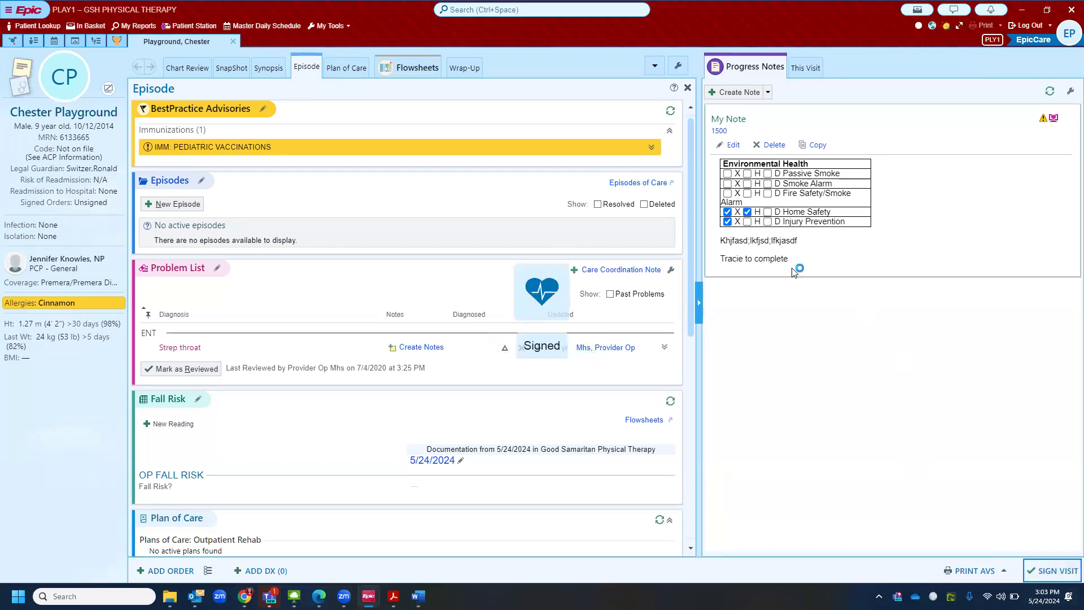
{"action": "left_click", "coordinate": [1021, 30]}
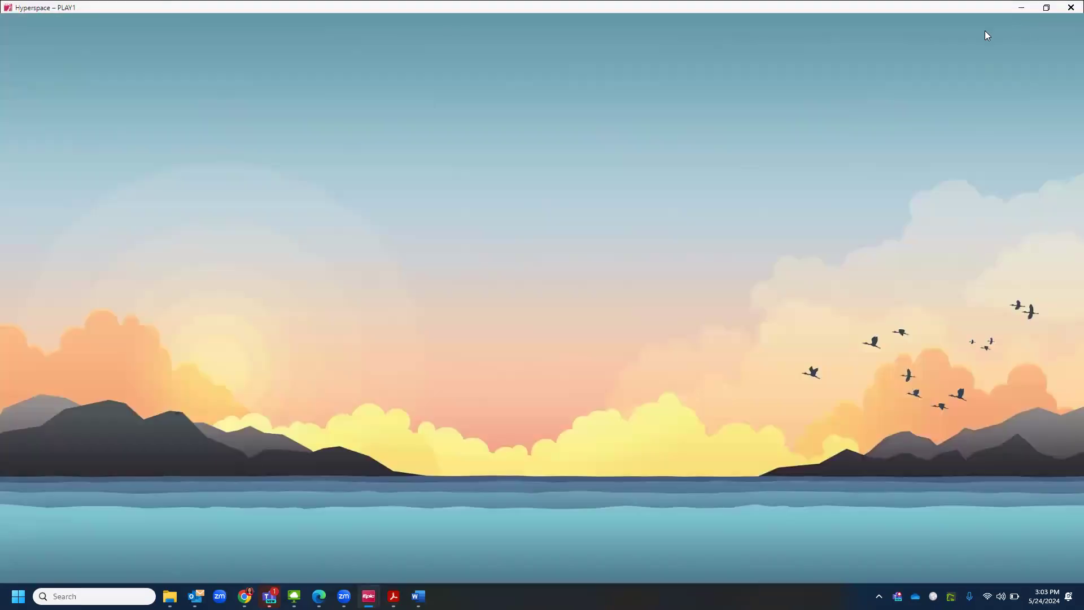